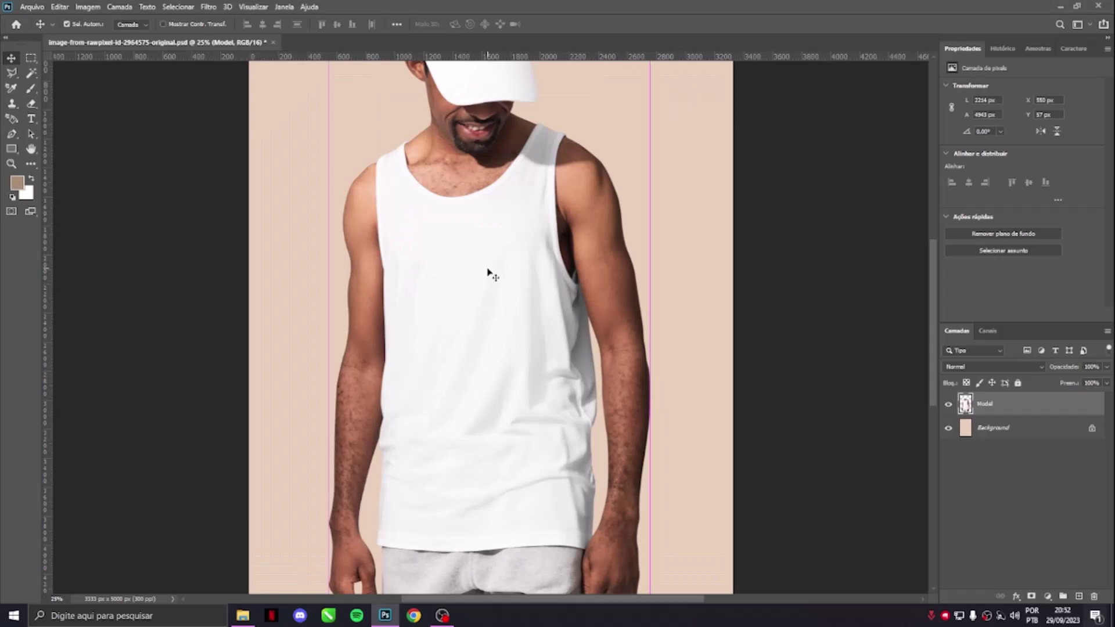
# - Examine the model's tank top, arms and shorts up close, and compare the image with the Model layer hidden and shown
pyautogui.hotkey('ctrl', '+')
pyautogui.moveTo(488, 273); pyautogui.dragTo(489, 273)
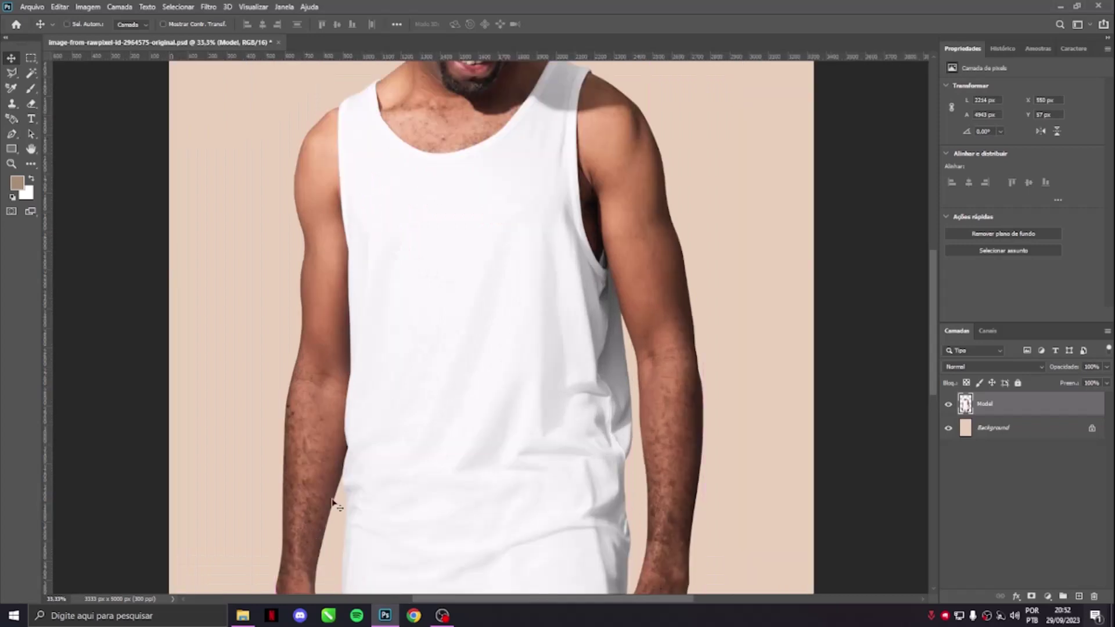
pyautogui.moveTo(482, 337); pyautogui.dragTo(420, 238)
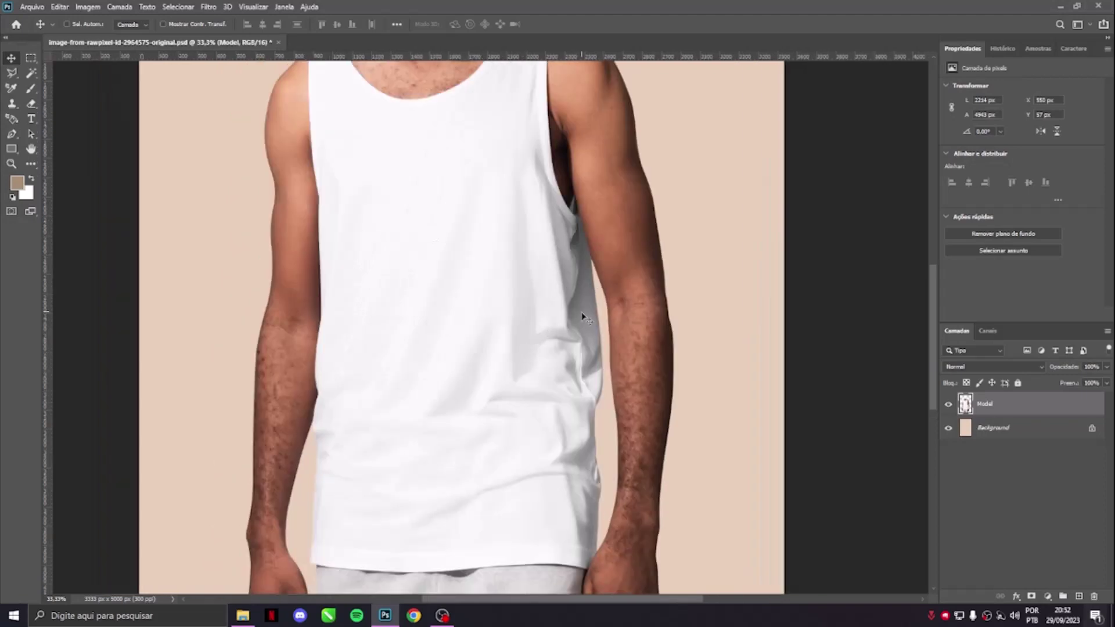
pyautogui.moveTo(443, 430); pyautogui.dragTo(428, 518)
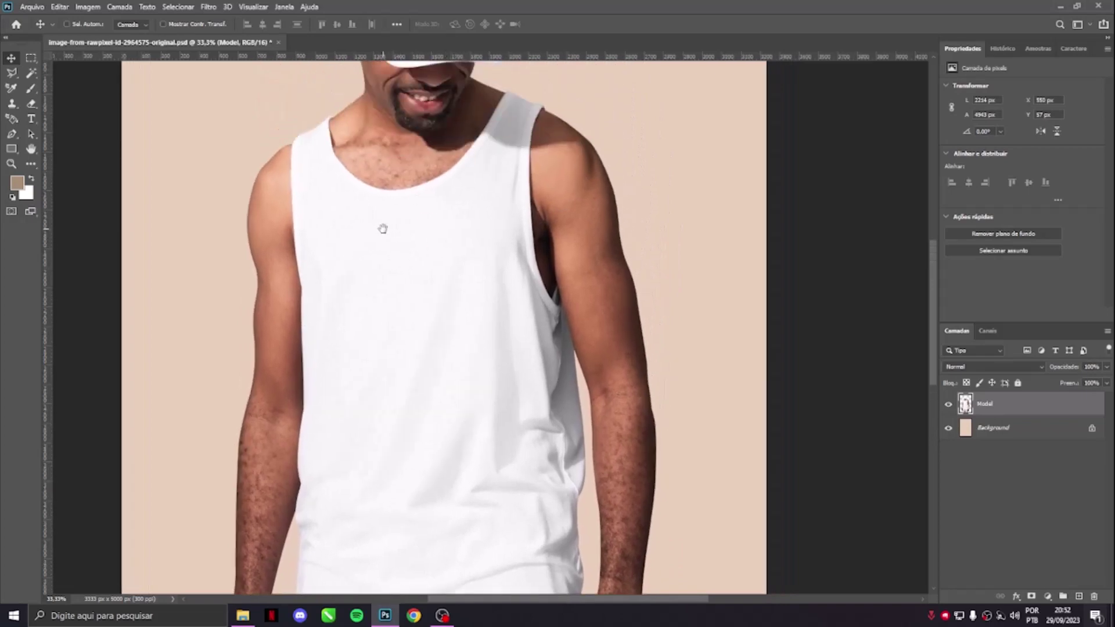
pyautogui.moveTo(368, 244); pyautogui.dragTo(411, 294)
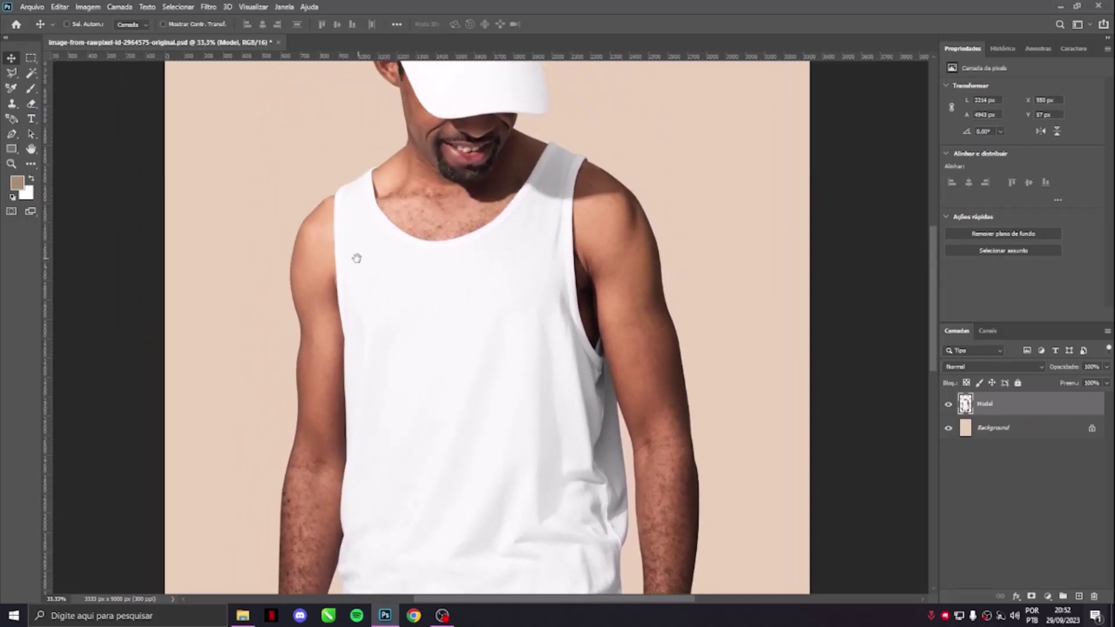
pyautogui.moveTo(518, 356); pyautogui.dragTo(482, 318)
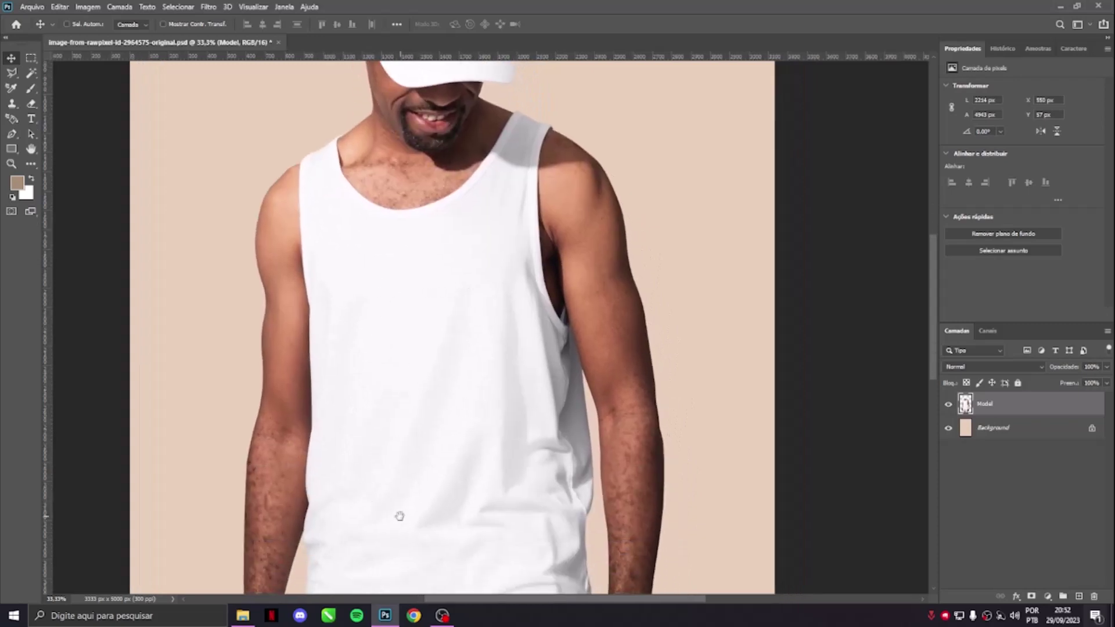
pyautogui.moveTo(398, 516); pyautogui.dragTo(400, 378)
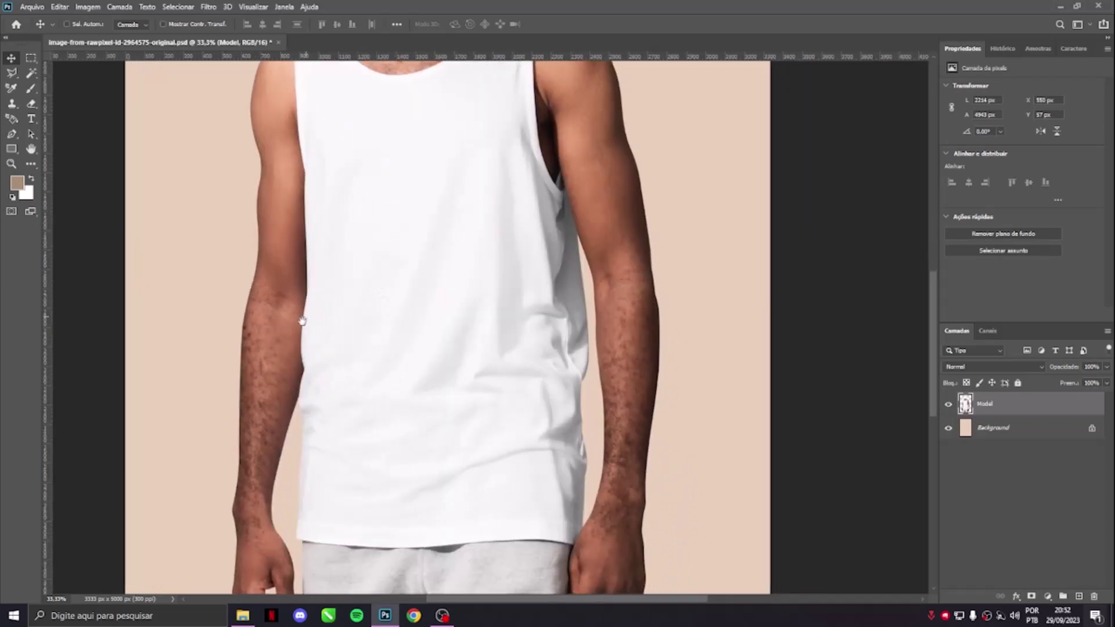
pyautogui.moveTo(380, 436); pyautogui.dragTo(399, 463)
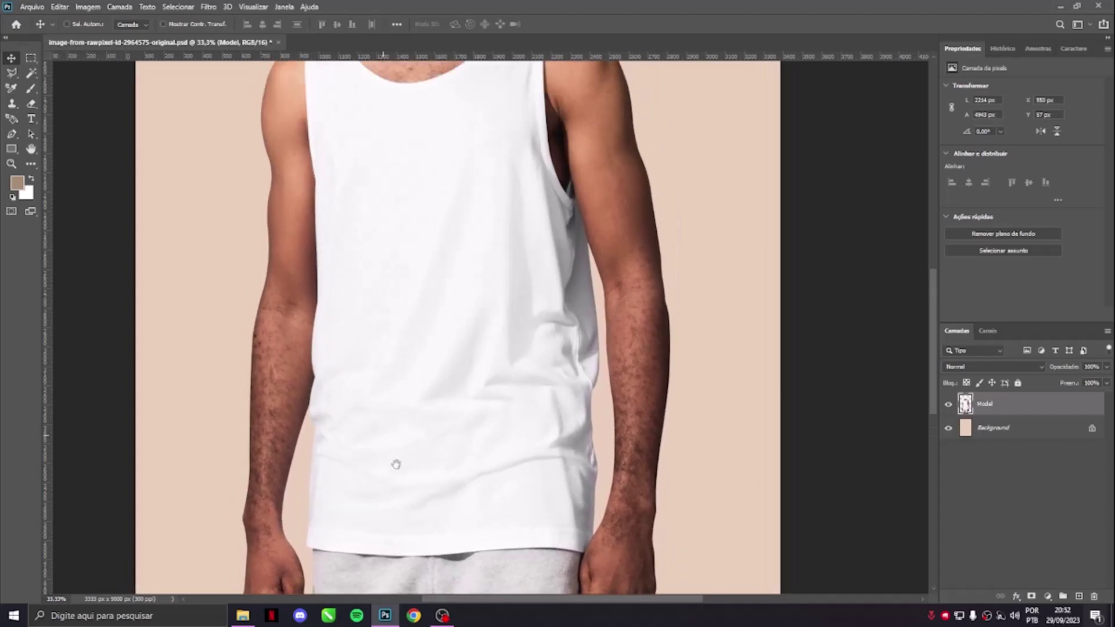
pyautogui.moveTo(441, 341); pyautogui.dragTo(452, 230)
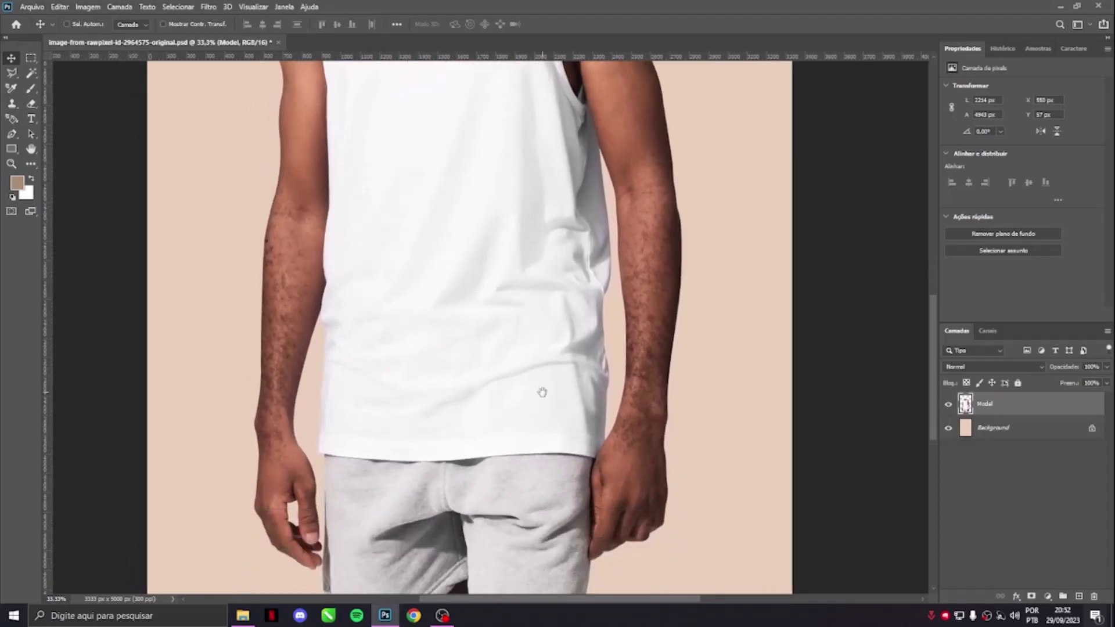
pyautogui.moveTo(542, 393); pyautogui.dragTo(551, 328)
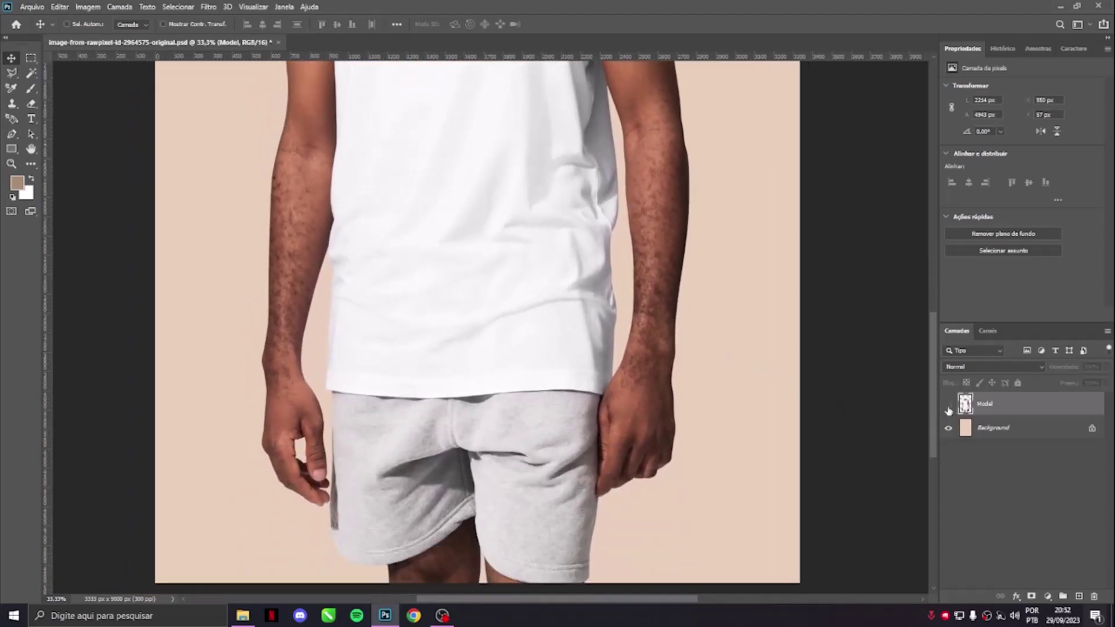
pyautogui.click(949, 404)
pyautogui.click(948, 404)
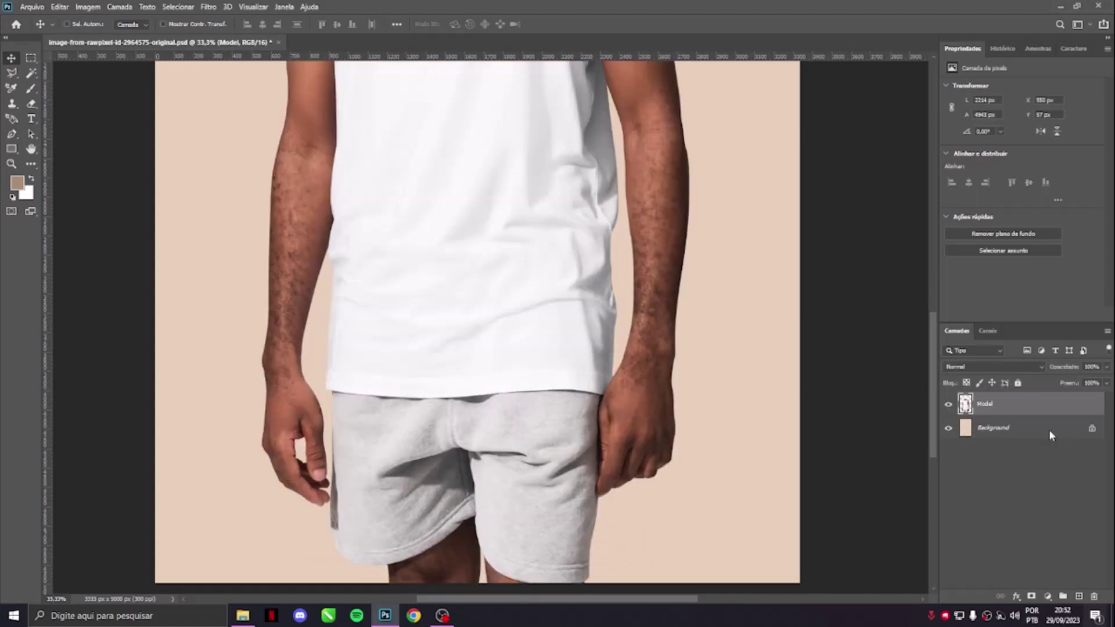
# - Delete the Background layer so that only the Model layer remains on transparency
pyautogui.click(1006, 428)
pyautogui.press('Delete')
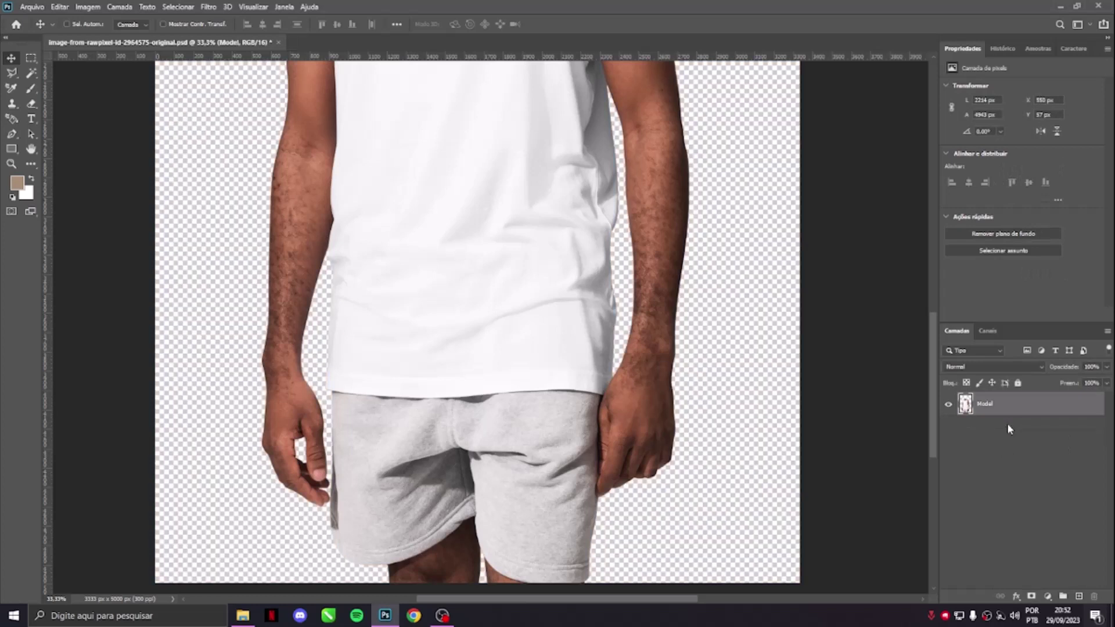
pyautogui.hotkey('ctrl', '-')
pyautogui.hotkey('ctrl', '-')
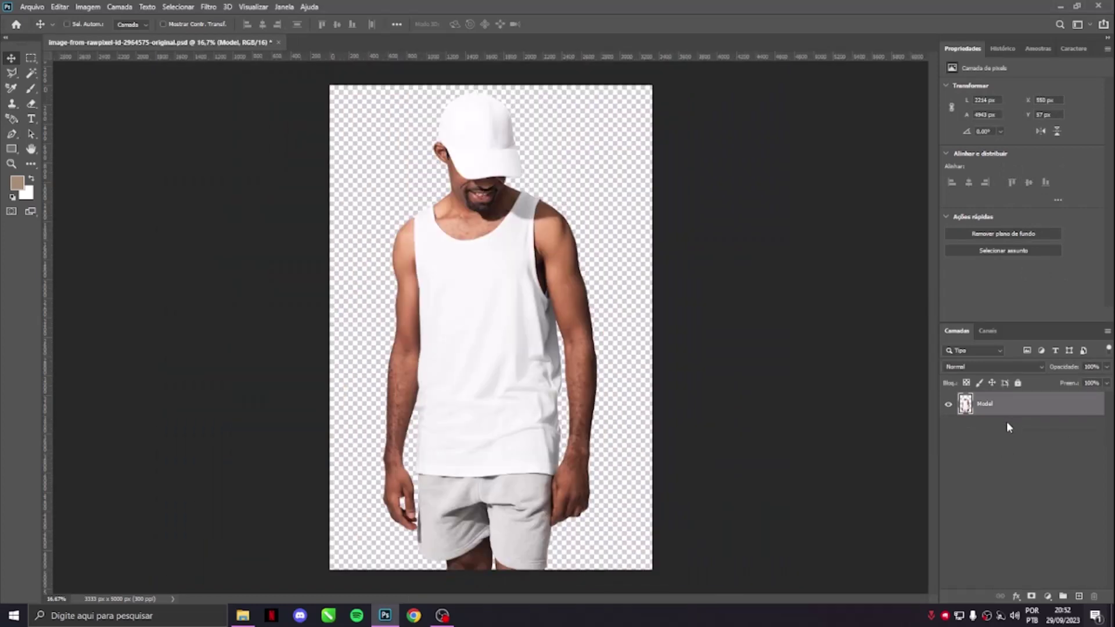
# - Add a medium gray solid color fill layer and place it beneath the Model layer
pyautogui.click(1050, 597)
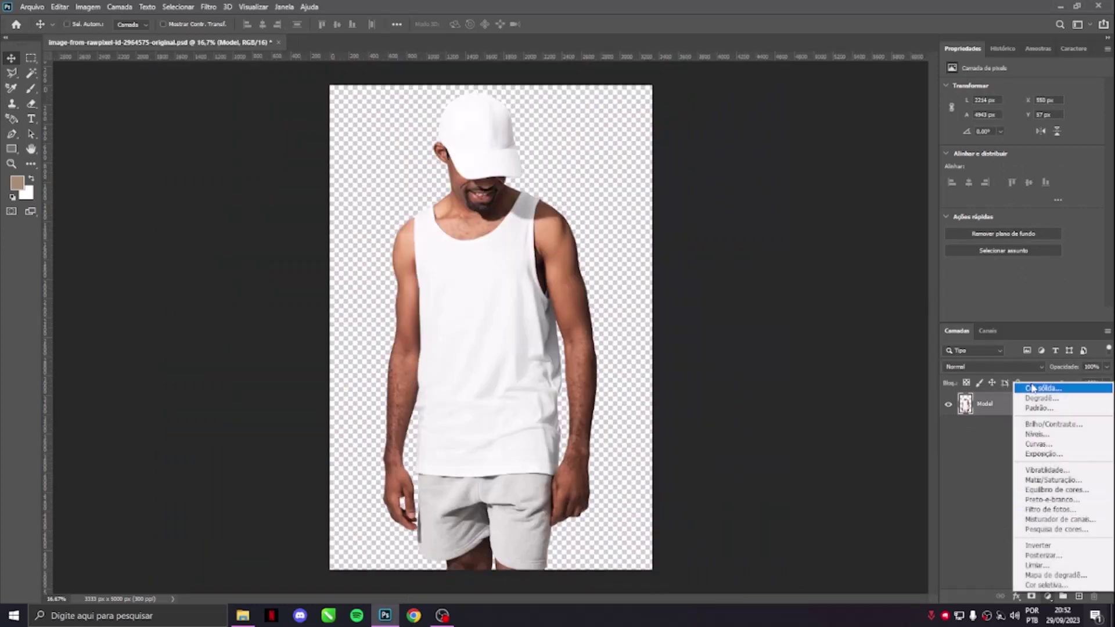
pyautogui.press('Escape')
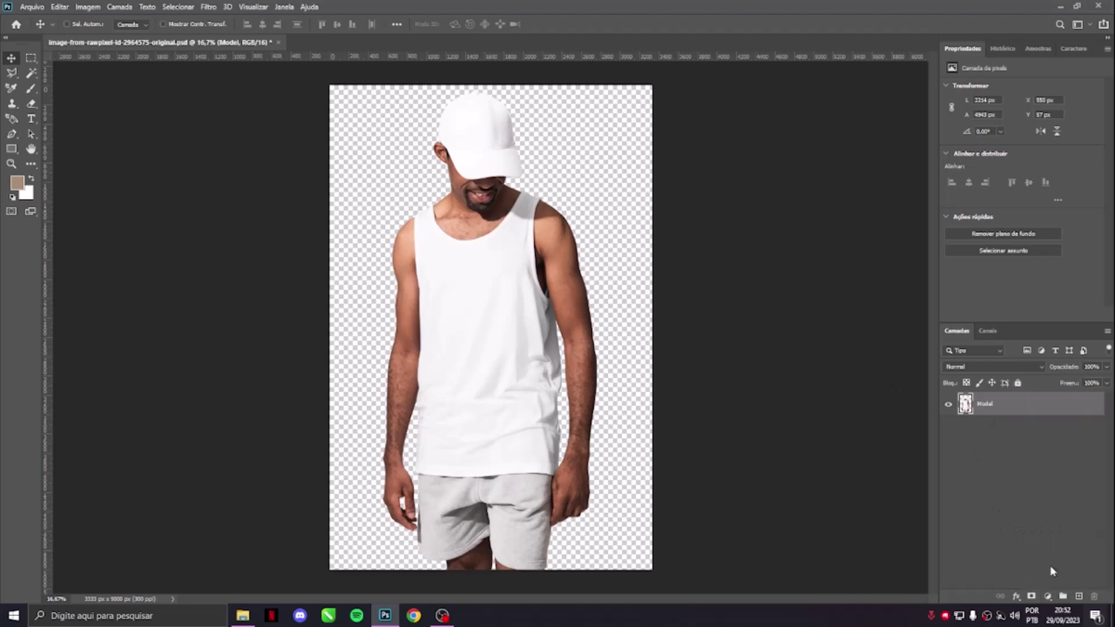
pyautogui.click(1048, 597)
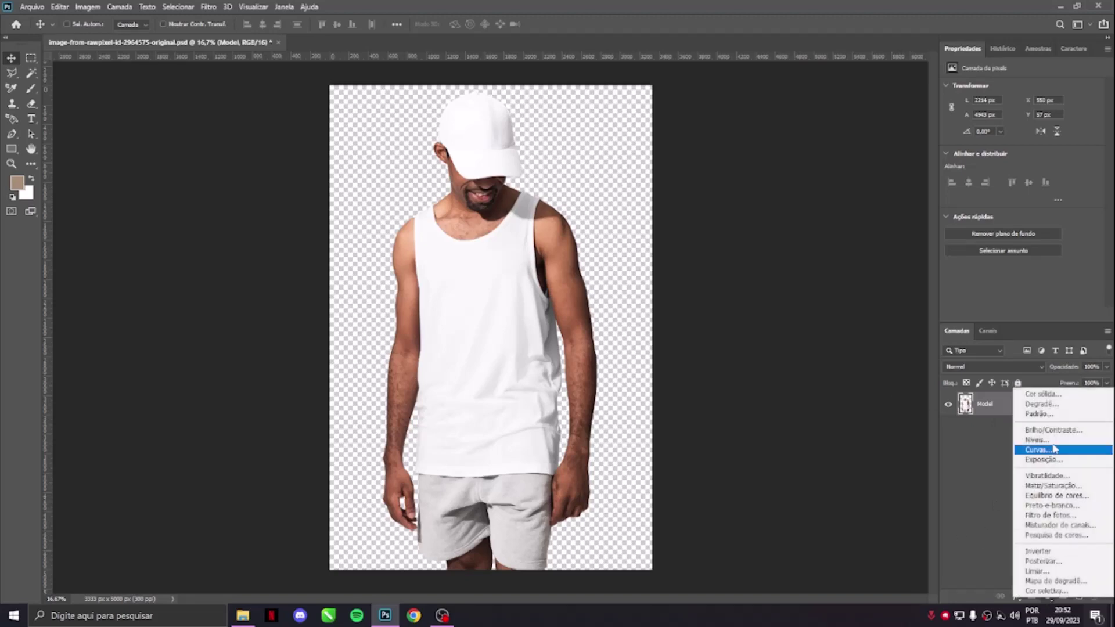
pyautogui.click(1040, 395)
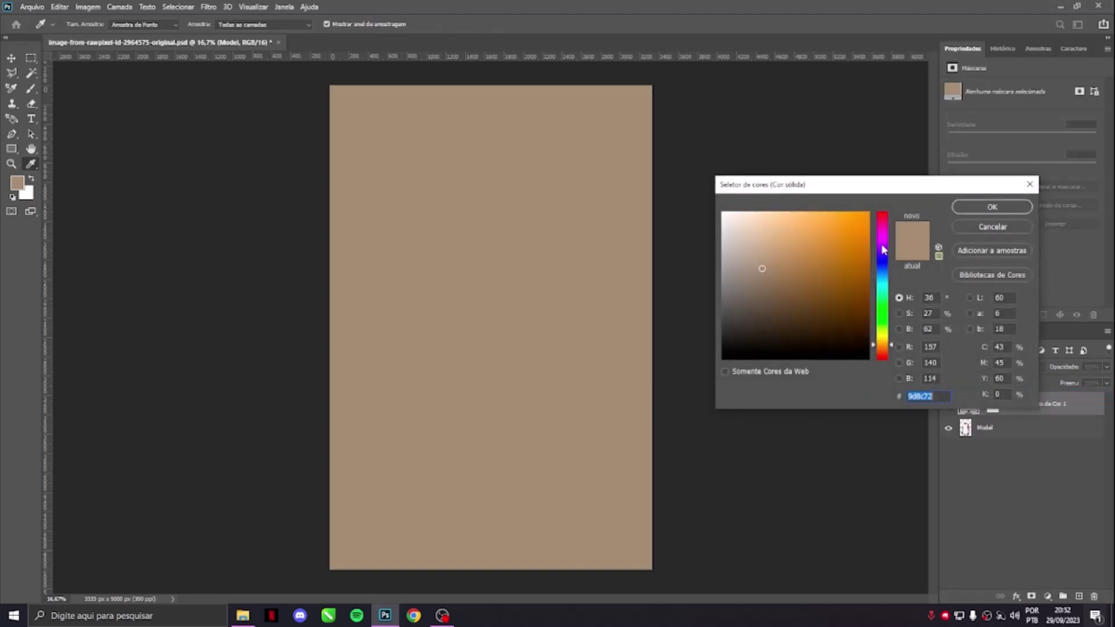
pyautogui.click(687, 324)
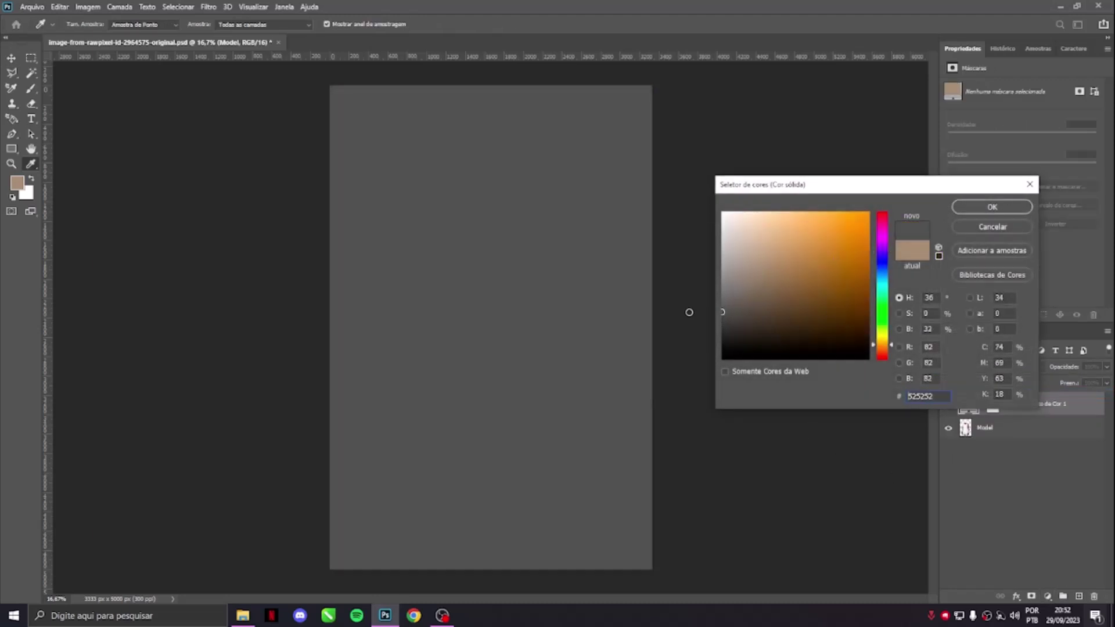
pyautogui.moveTo(690, 312); pyautogui.dragTo(689, 301)
pyautogui.click(994, 207)
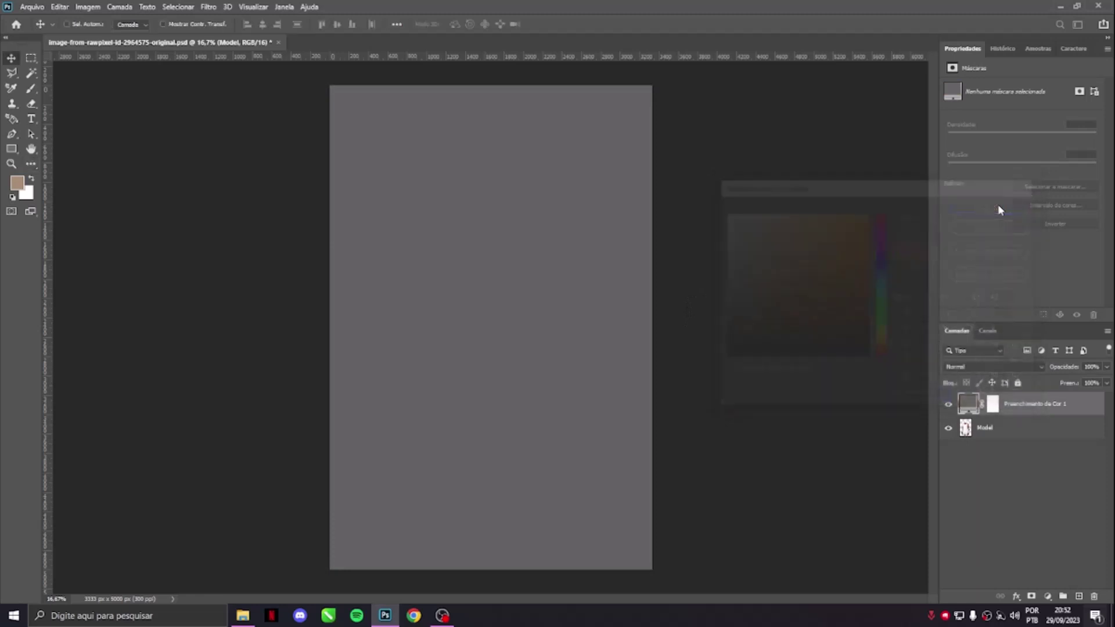
pyautogui.moveTo(964, 405); pyautogui.dragTo(970, 440)
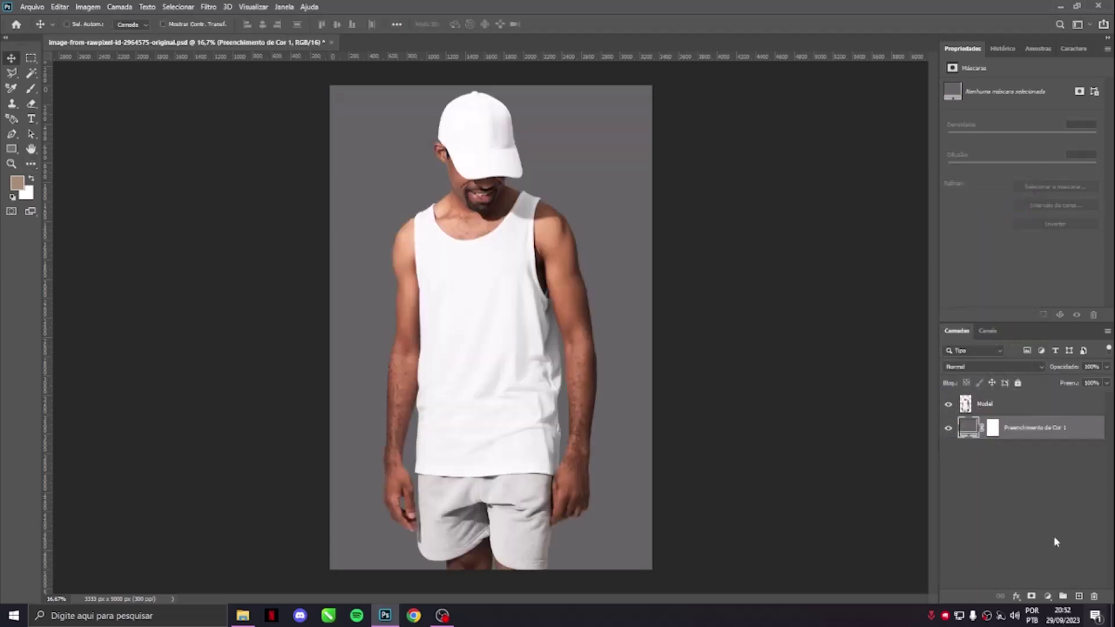
# - Add a gradient fill layer above the gray fill and set the gradient's starting color stop to white (ffffff)
pyautogui.click(1053, 597)
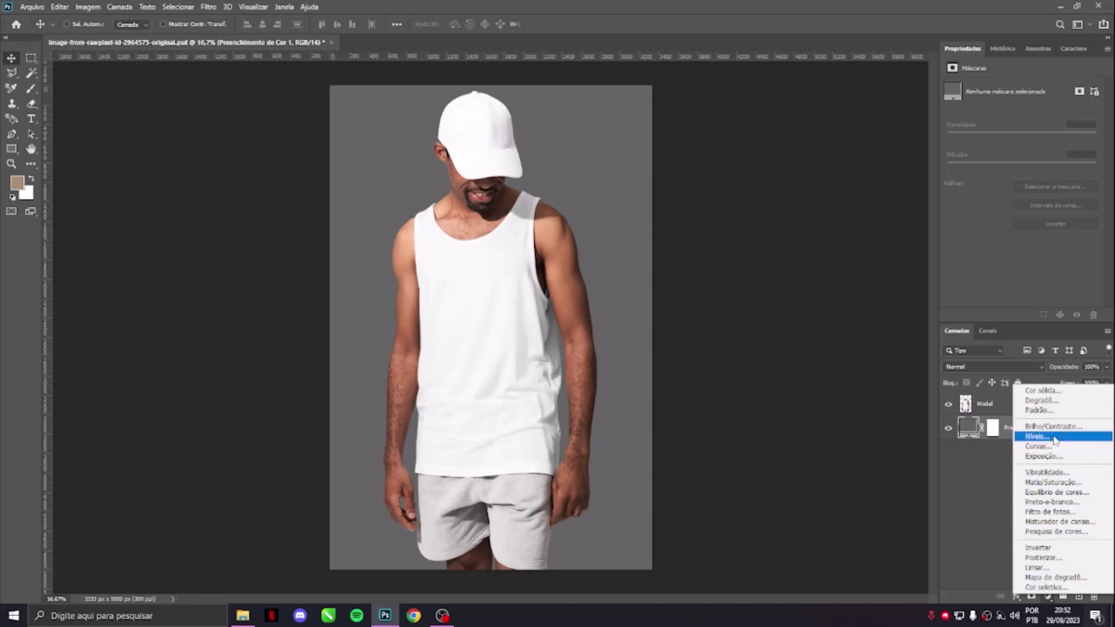
pyautogui.click(1048, 401)
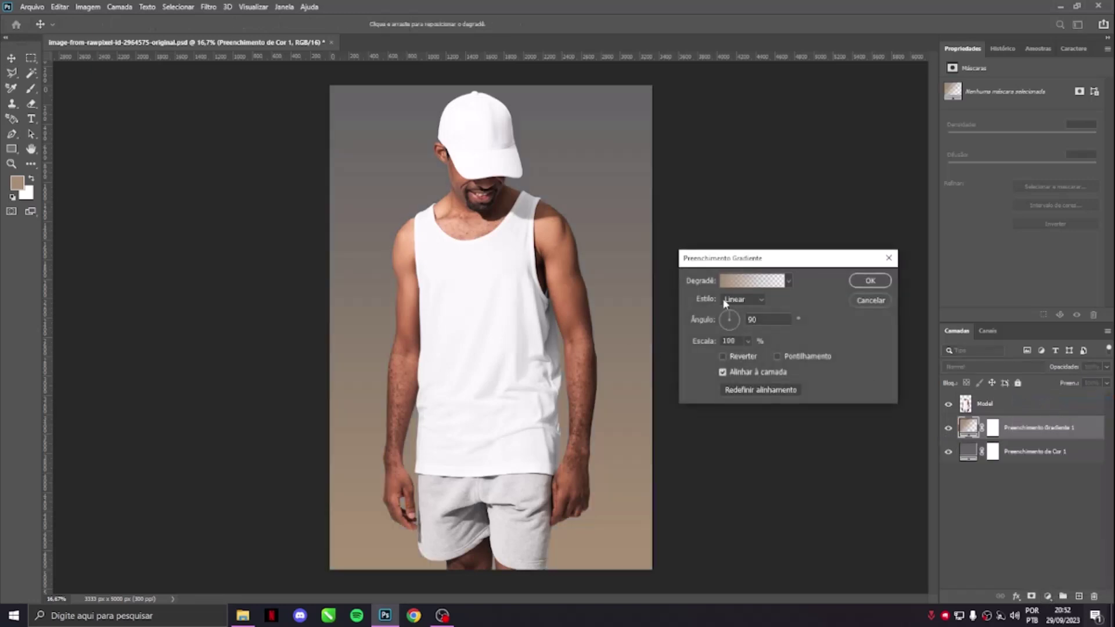
pyautogui.click(726, 284)
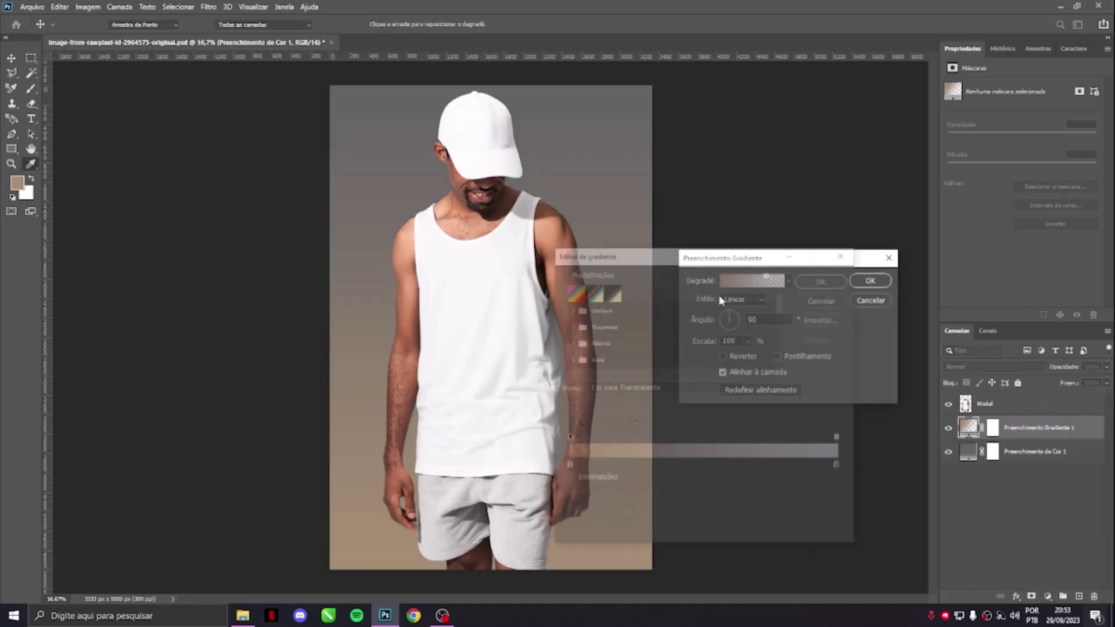
pyautogui.click(567, 467)
pyautogui.click(619, 519)
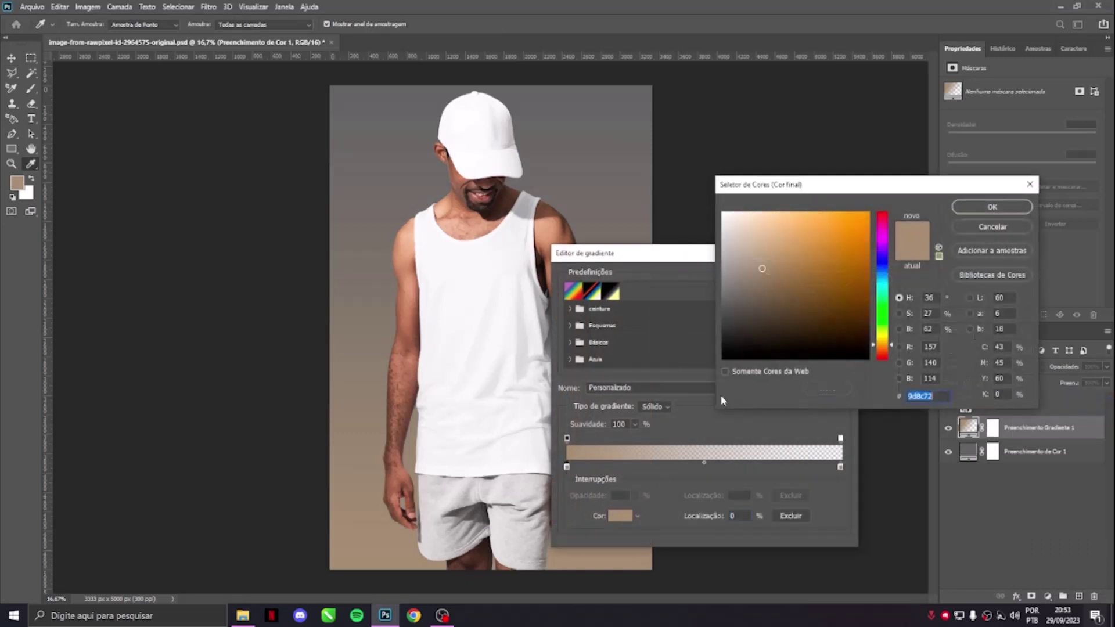
pyautogui.write('ffffff')
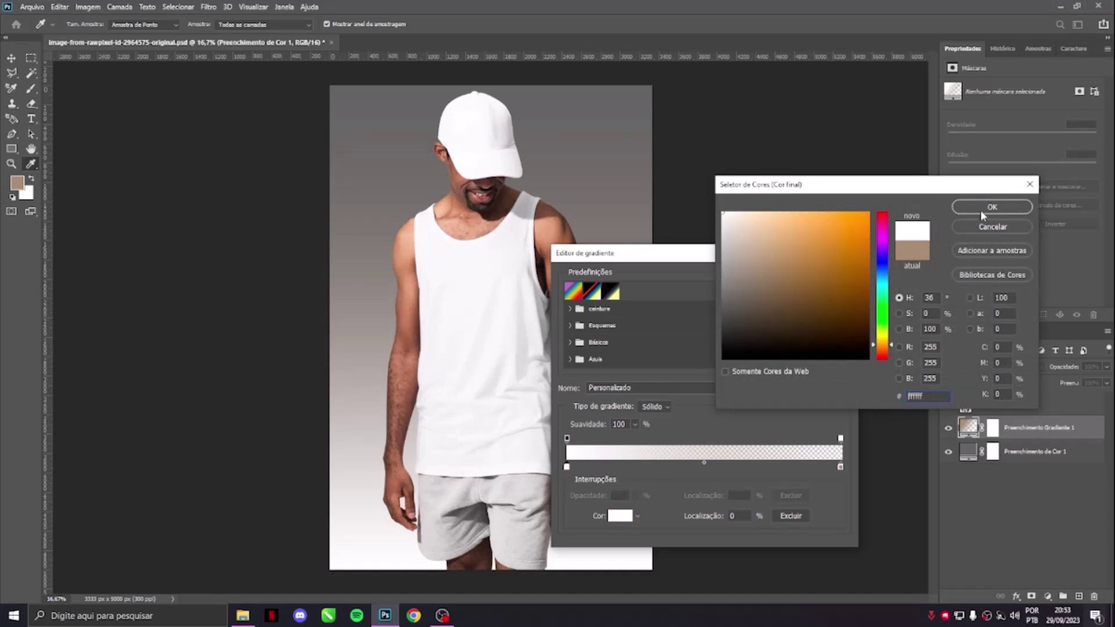
pyautogui.click(983, 209)
# - Set the gradient's end color stop, at location 100%, to white (ffffff)
pyautogui.click(840, 468)
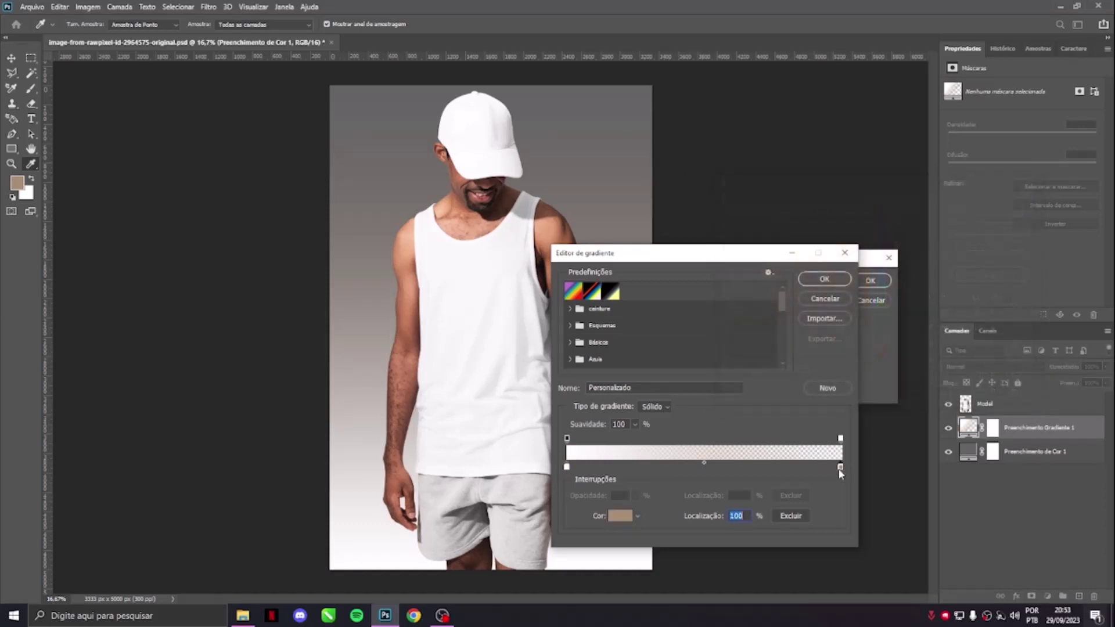
pyautogui.click(619, 518)
pyautogui.write('ffffff')
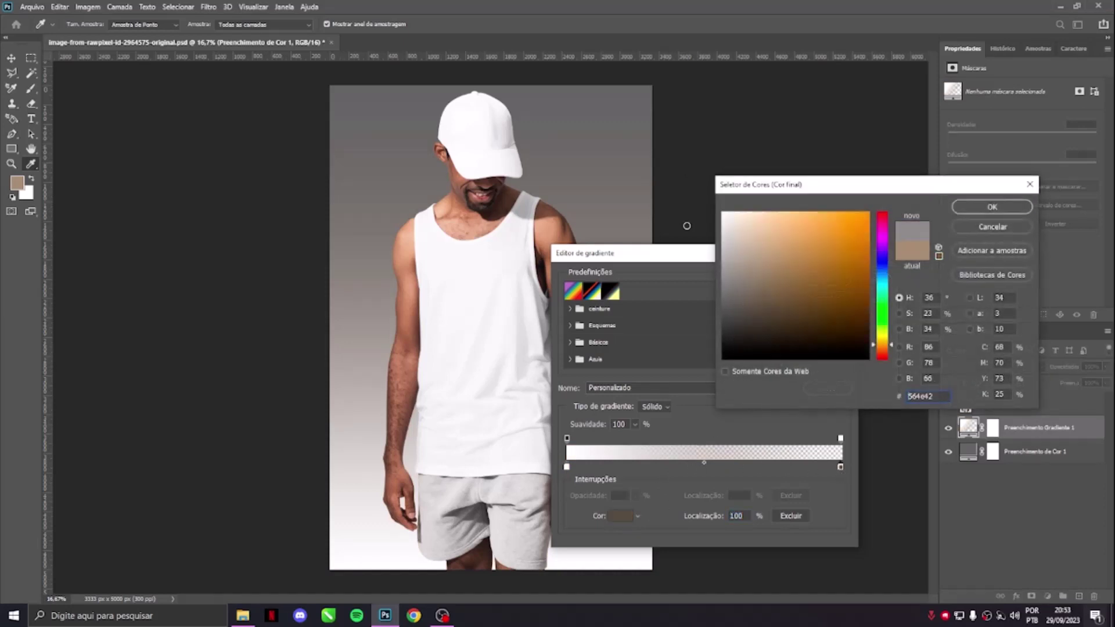
pyautogui.click(987, 208)
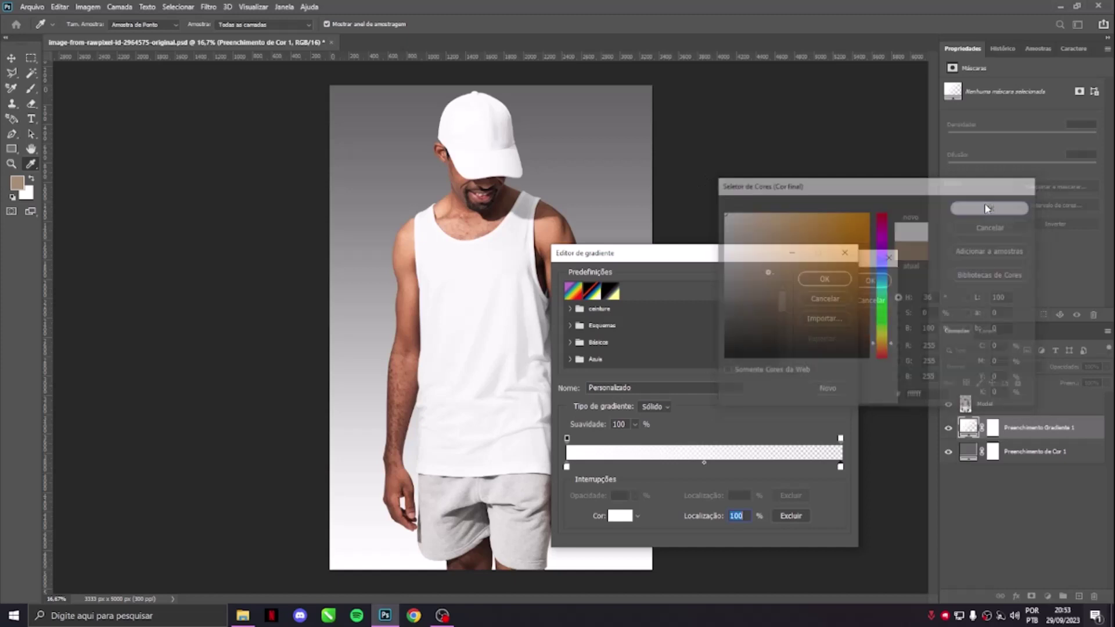
# - Apply the white-to-transparent gradient at a slightly tilted angle and lower the gradient fill layer's opacity to 82%
pyautogui.click(566, 440)
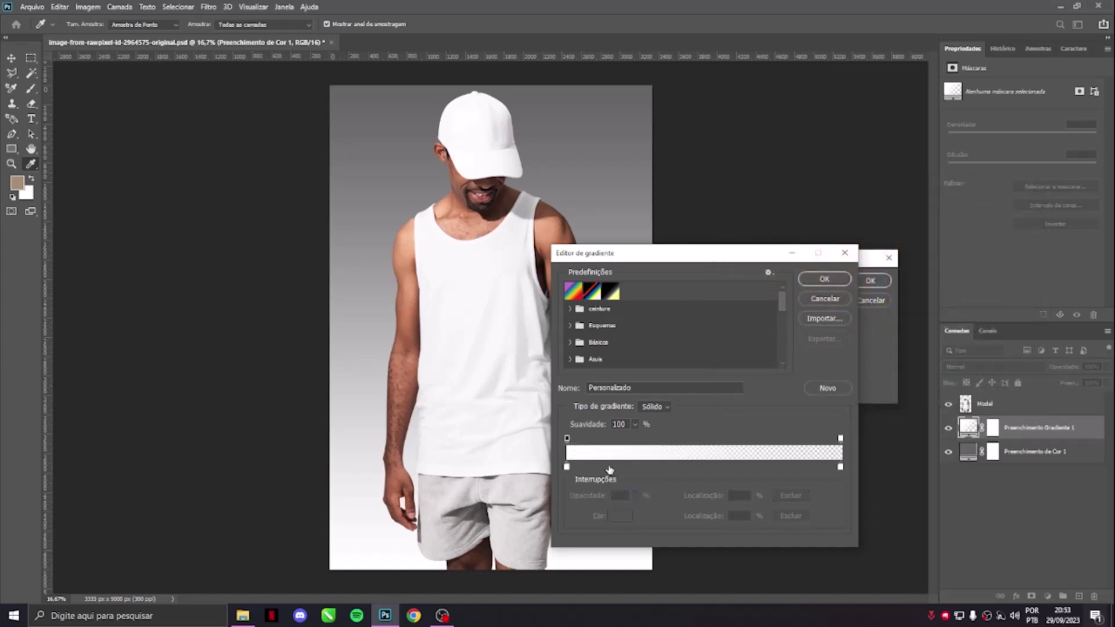
pyautogui.click(567, 467)
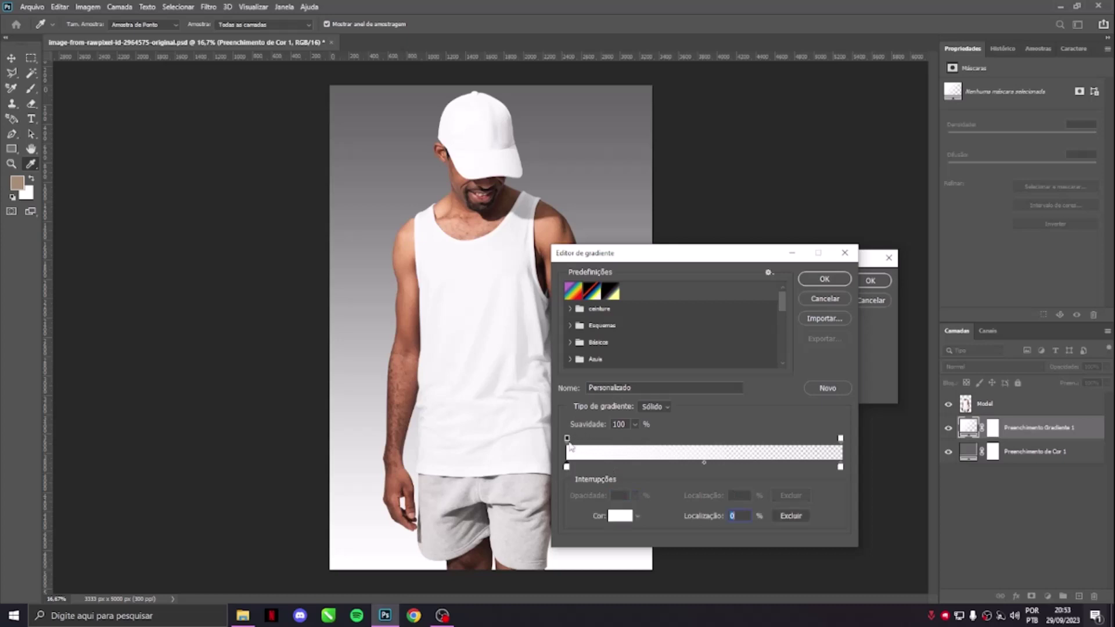
pyautogui.click(567, 440)
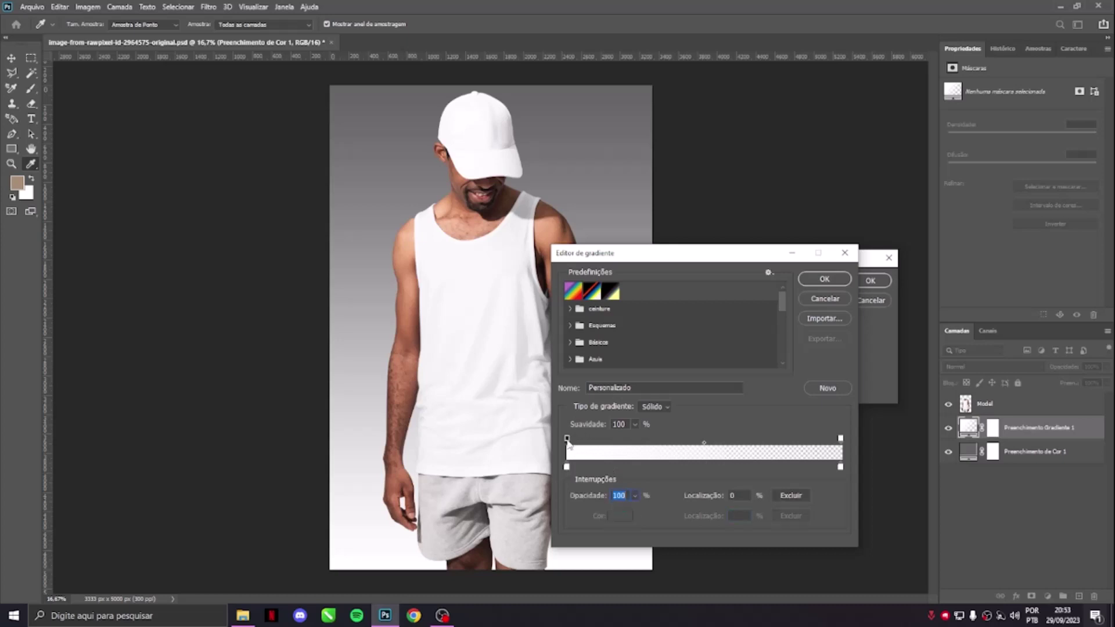
pyautogui.click(839, 439)
pyautogui.moveTo(616, 253); pyautogui.dragTo(729, 252)
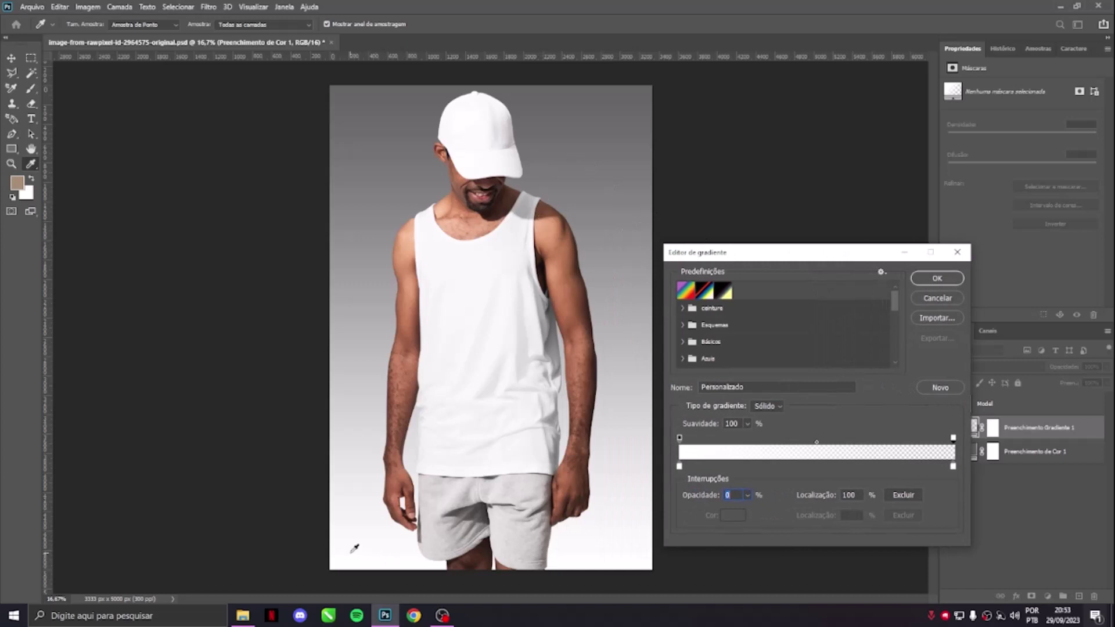
pyautogui.click(935, 279)
pyautogui.moveTo(717, 315)
pyautogui.mouseDown()
pyautogui.moveTo(742, 311)
pyautogui.moveTo(732, 313)
pyautogui.mouseUp()
pyautogui.click(871, 282)
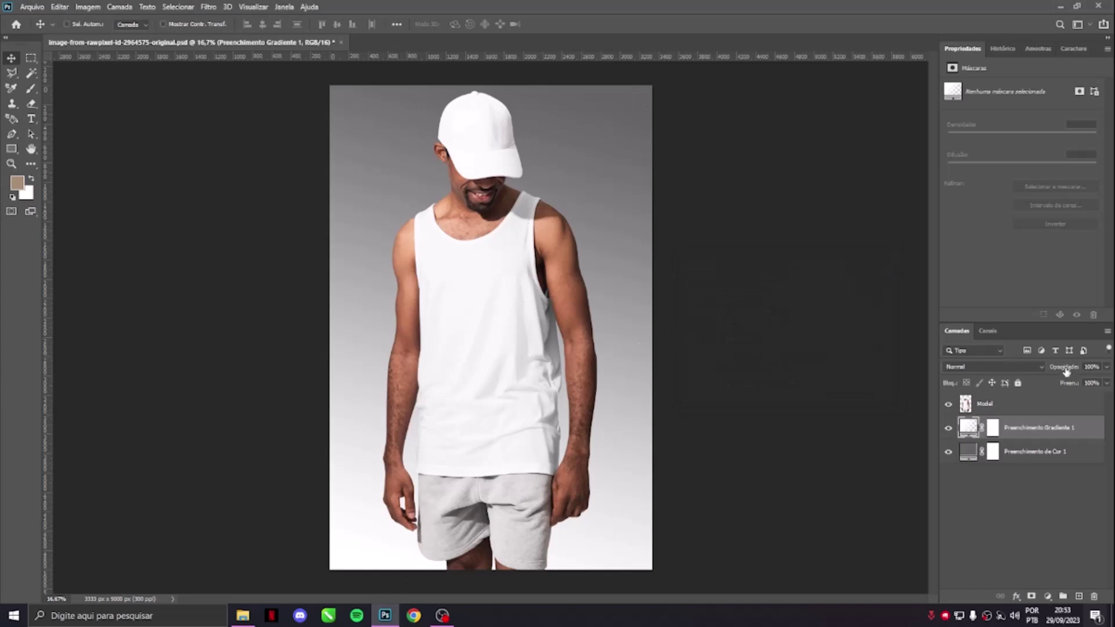
pyautogui.moveTo(1068, 372); pyautogui.dragTo(1063, 372)
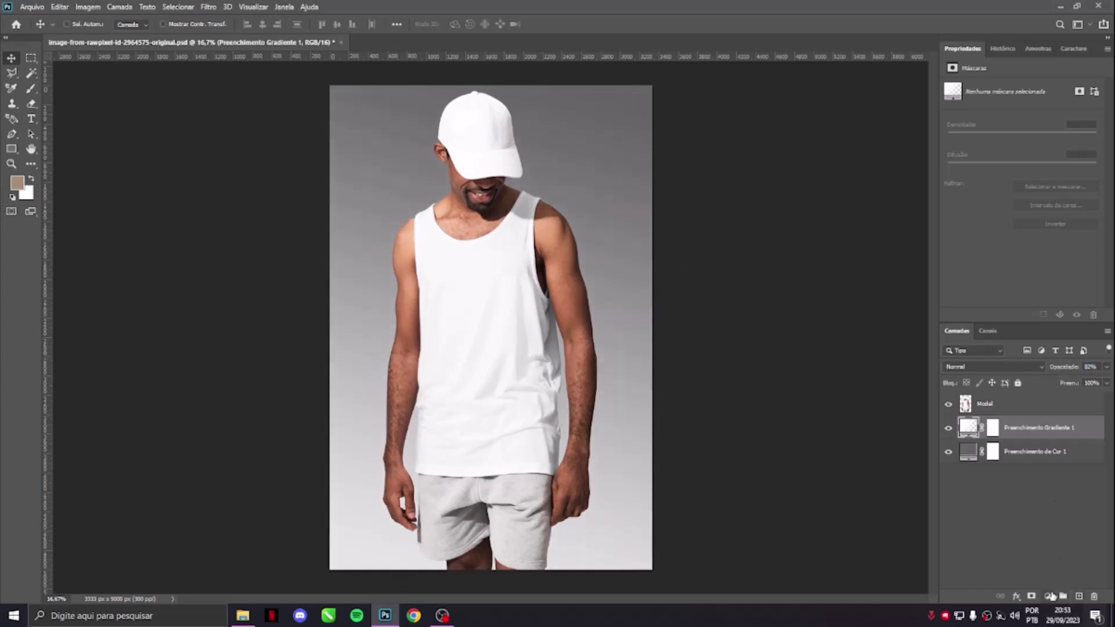
# - Add a bright green solid color fill layer (20ac3d) above the gradient fill and set its blend mode to Multiply
pyautogui.click(1049, 596)
pyautogui.click(1046, 390)
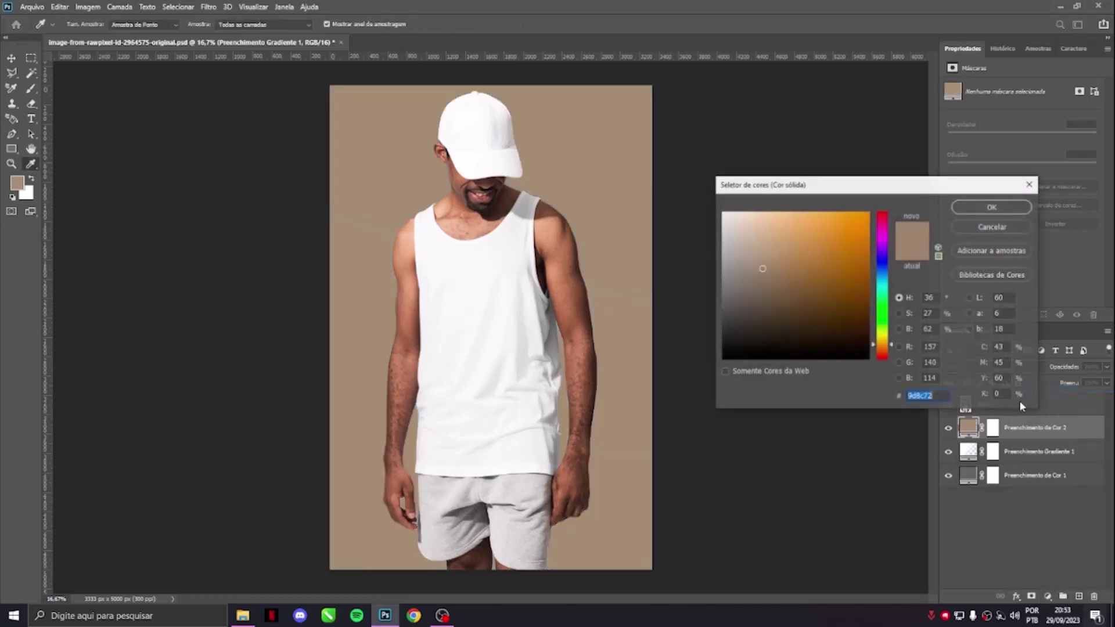
pyautogui.moveTo(882, 309); pyautogui.dragTo(883, 304)
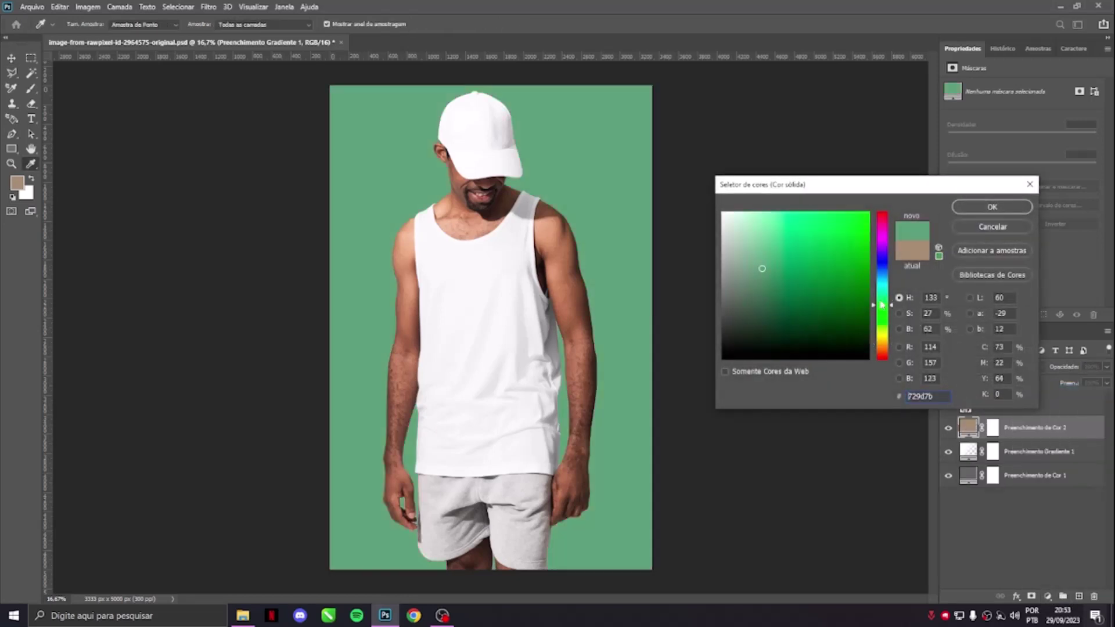
pyautogui.moveTo(840, 238); pyautogui.dragTo(845, 273)
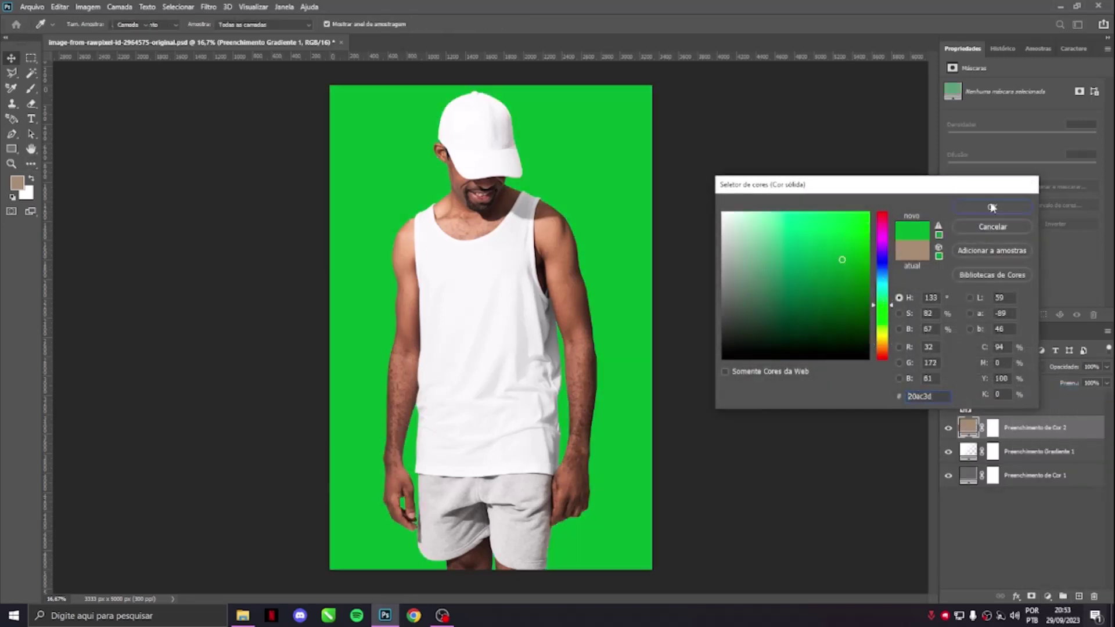
pyautogui.click(992, 207)
pyautogui.click(971, 364)
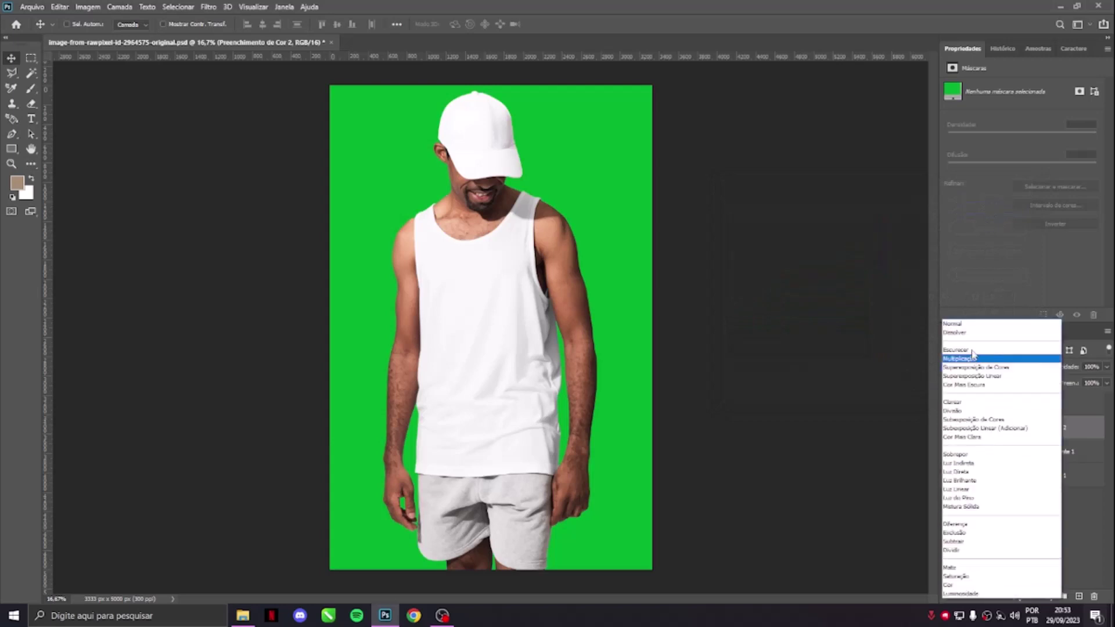
pyautogui.click(973, 359)
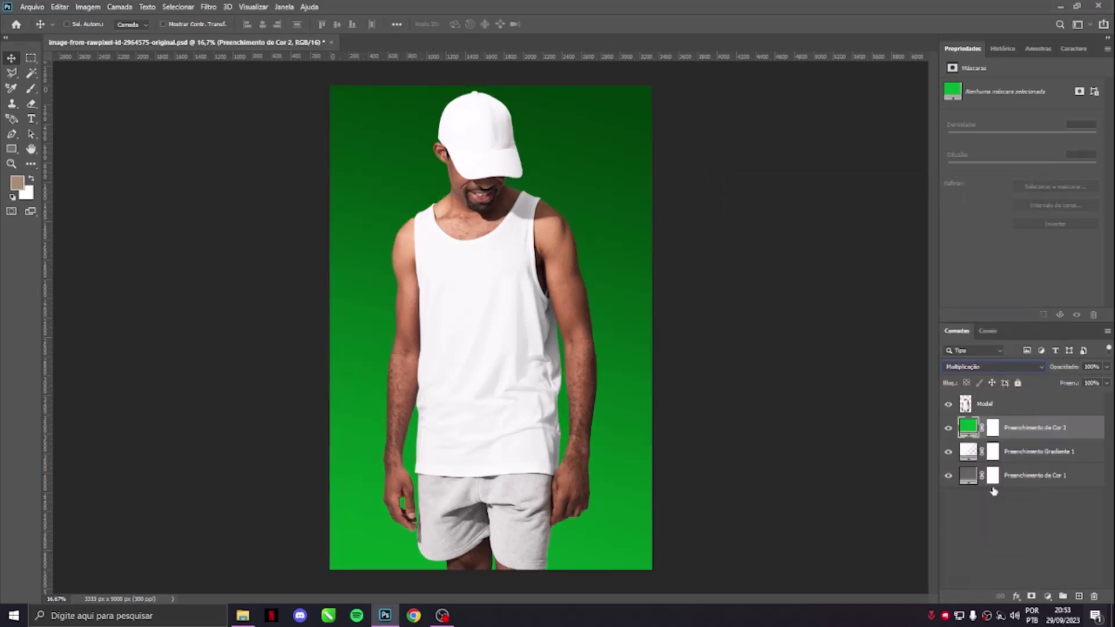
# - Lighten the bottom gray fill layer's color to 959595
pyautogui.click(967, 477)
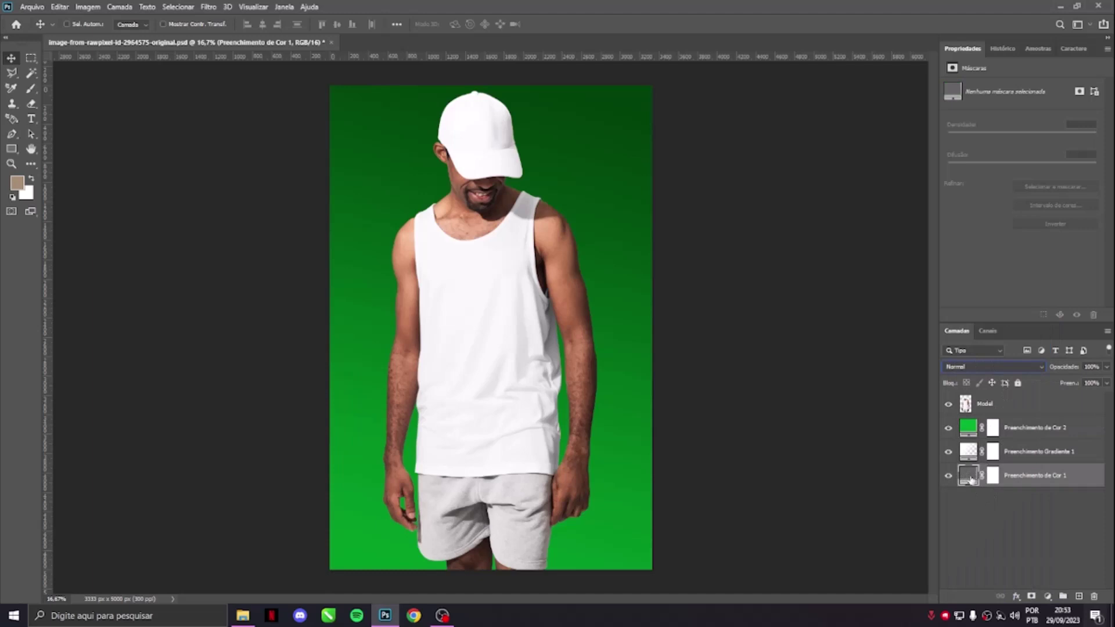
pyautogui.doubleClick(969, 476)
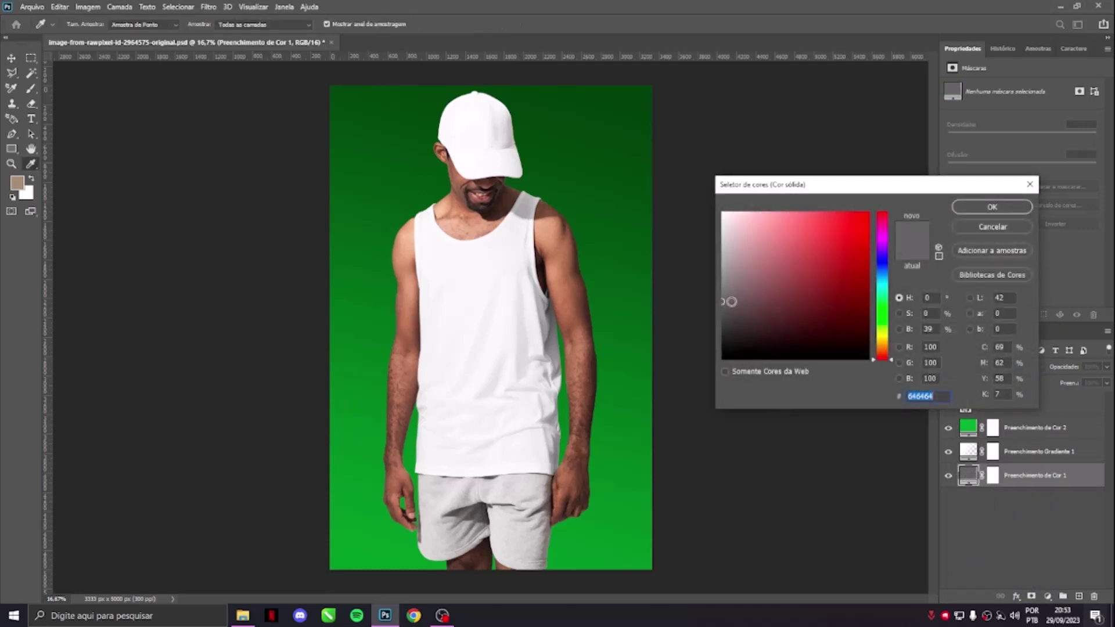
pyautogui.click(723, 287)
pyautogui.moveTo(723, 288); pyautogui.dragTo(715, 274)
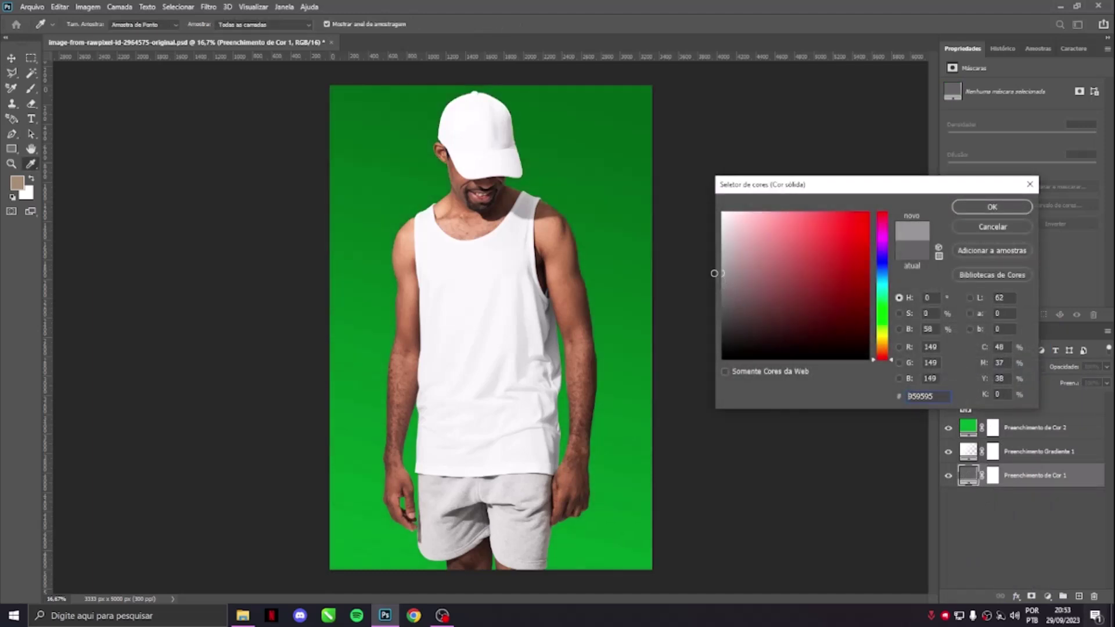
pyautogui.click(1012, 208)
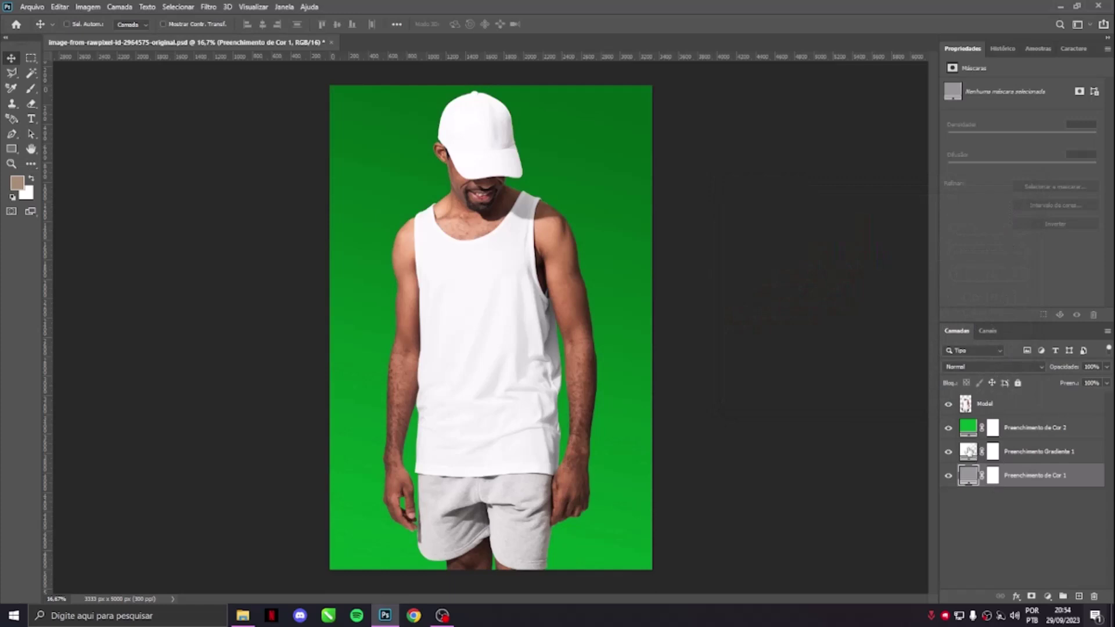
# - Rotate the gradient fill to an angle of about -125.91° so its white end lies in the background's upper-right area
pyautogui.doubleClick(968, 452)
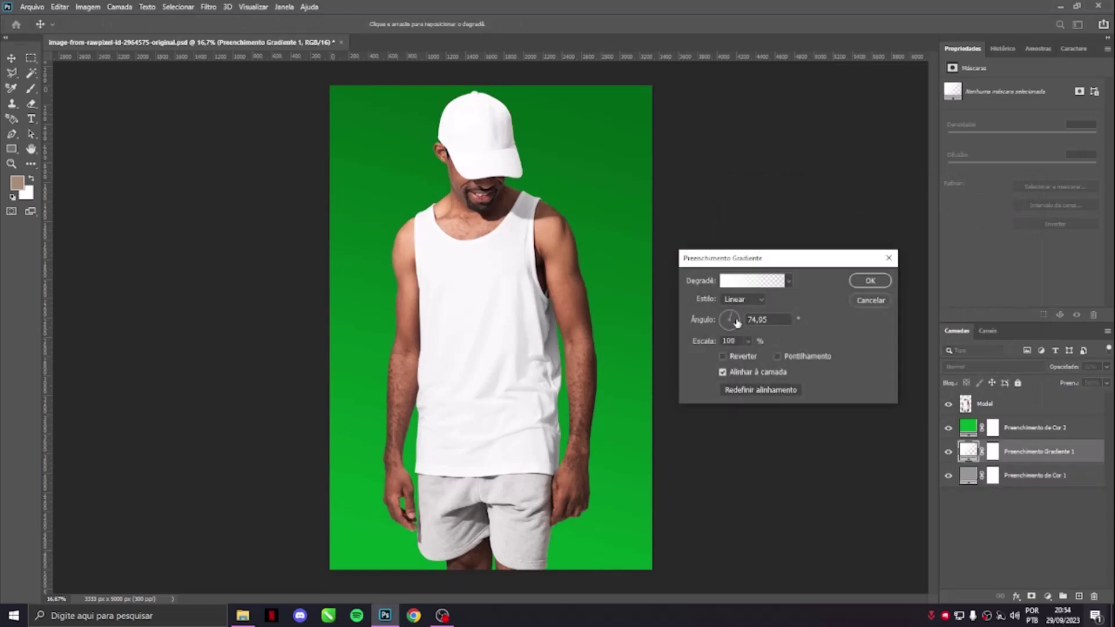
pyautogui.moveTo(701, 358); pyautogui.dragTo(706, 359)
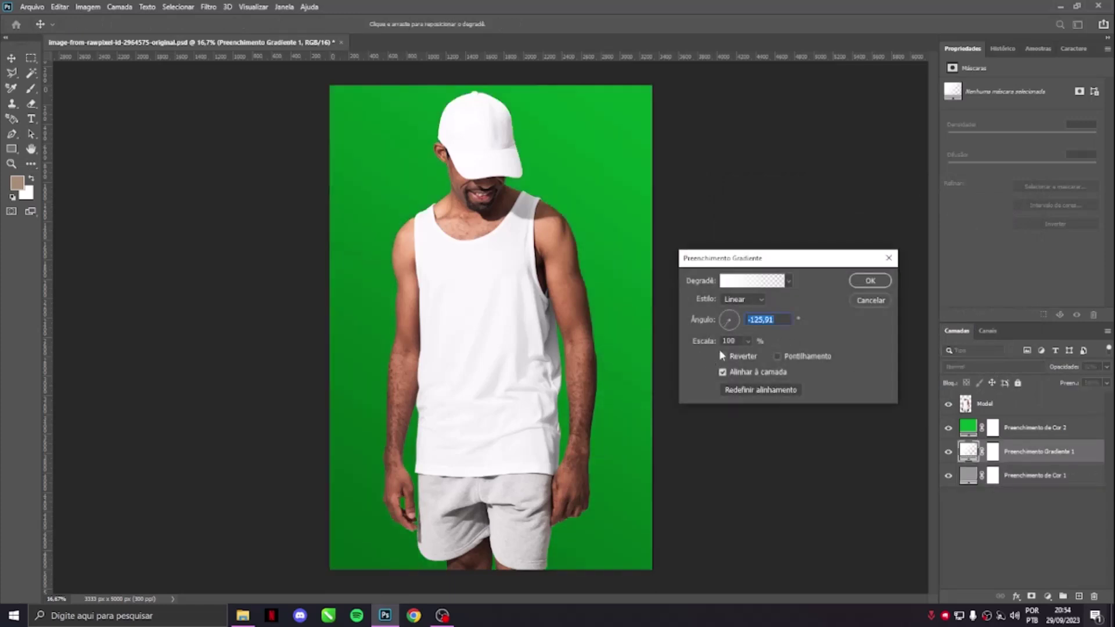
pyautogui.click(862, 281)
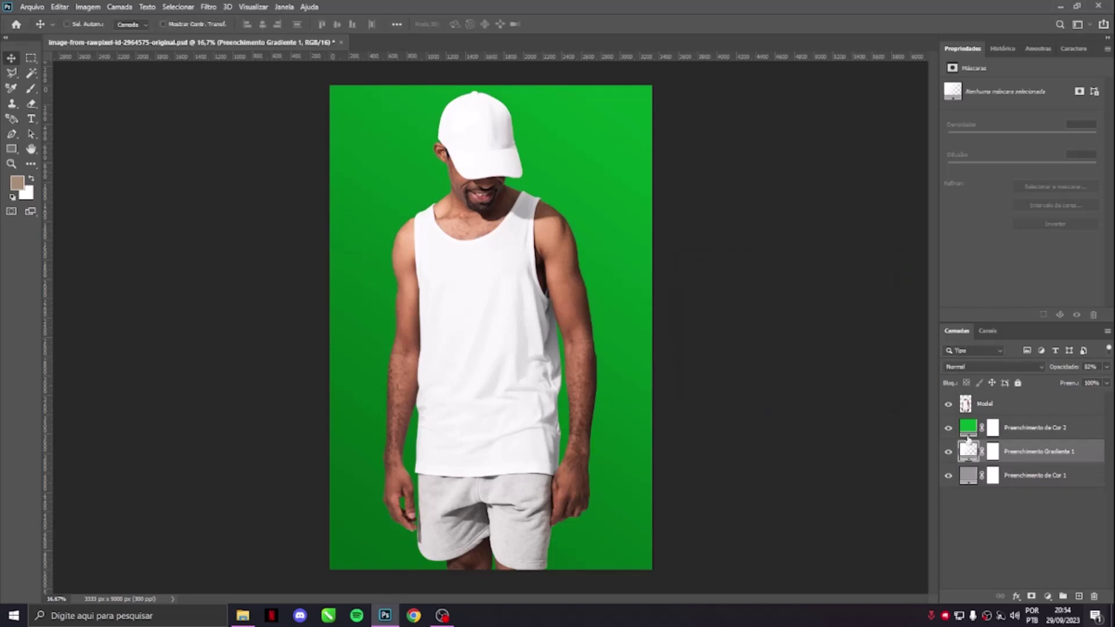
# - Set the bottom gray fill layer's color to the lighter gray a6a6a6
pyautogui.doubleClick(969, 476)
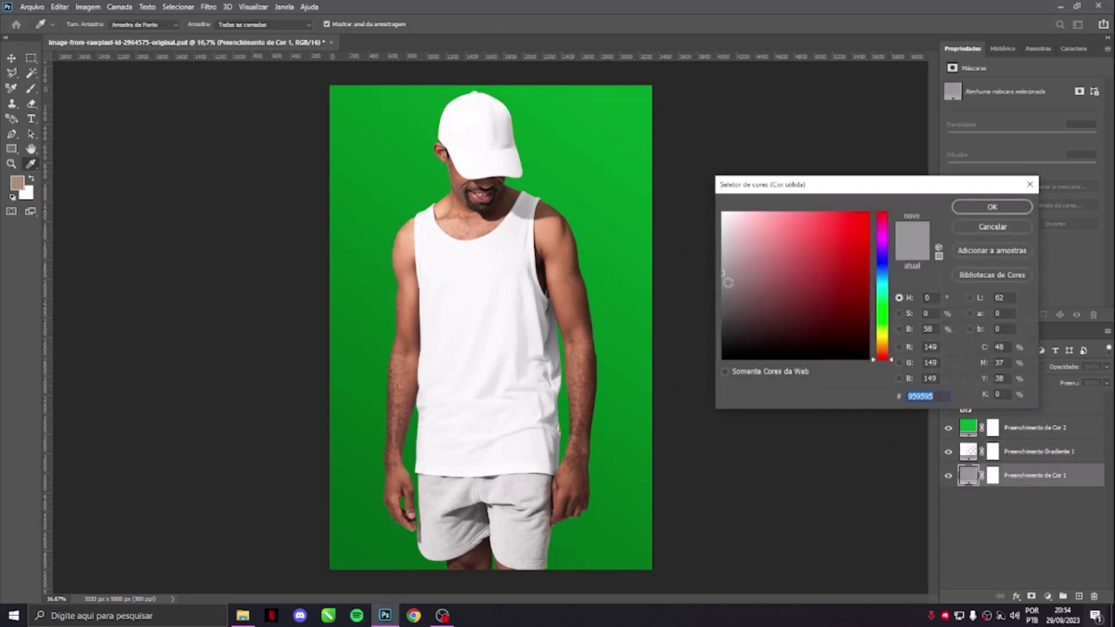
pyautogui.moveTo(720, 282); pyautogui.dragTo(723, 263)
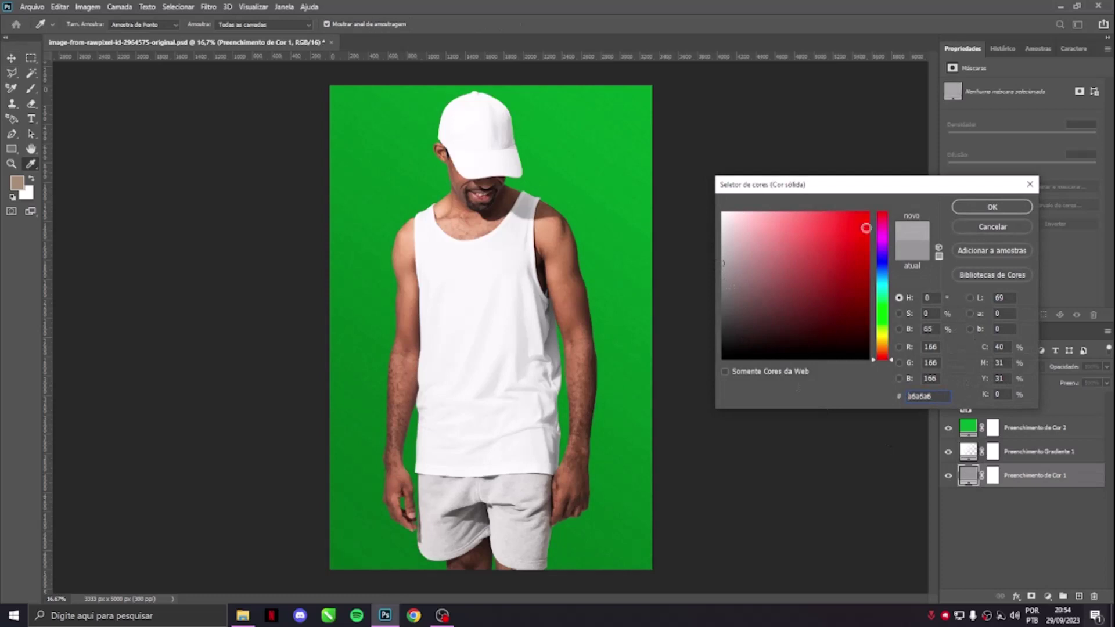
pyautogui.click(959, 208)
# - Soften the green fill layer above the gradient to a pale green (acd8b5)
pyautogui.doubleClick(971, 428)
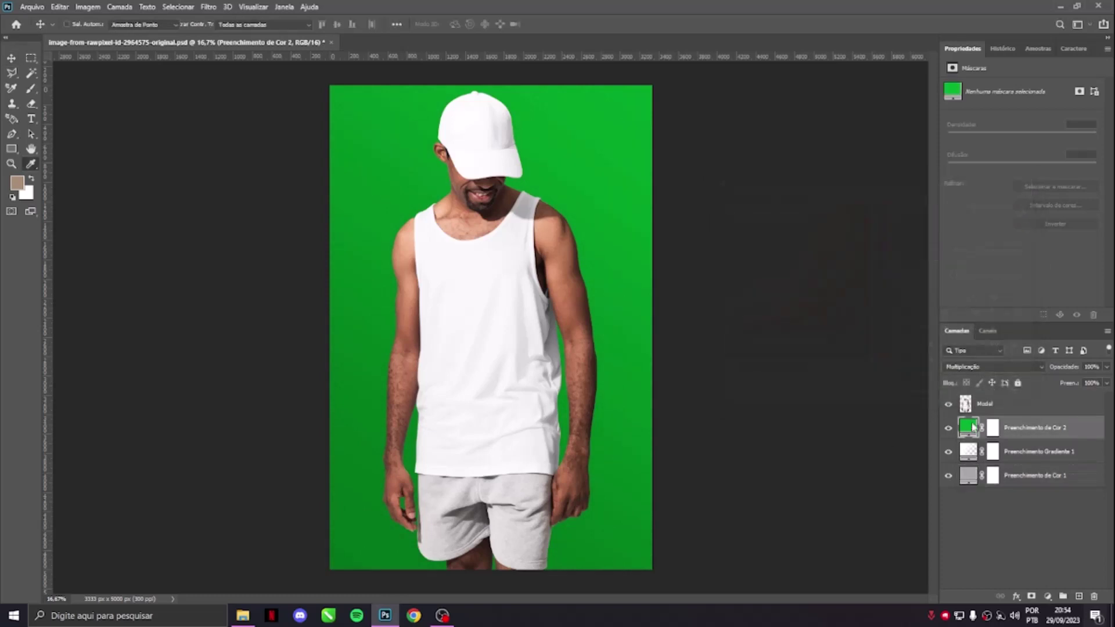
pyautogui.moveTo(765, 288)
pyautogui.mouseDown()
pyautogui.moveTo(741, 273)
pyautogui.moveTo(762, 263)
pyautogui.moveTo(754, 236)
pyautogui.mouseUp()
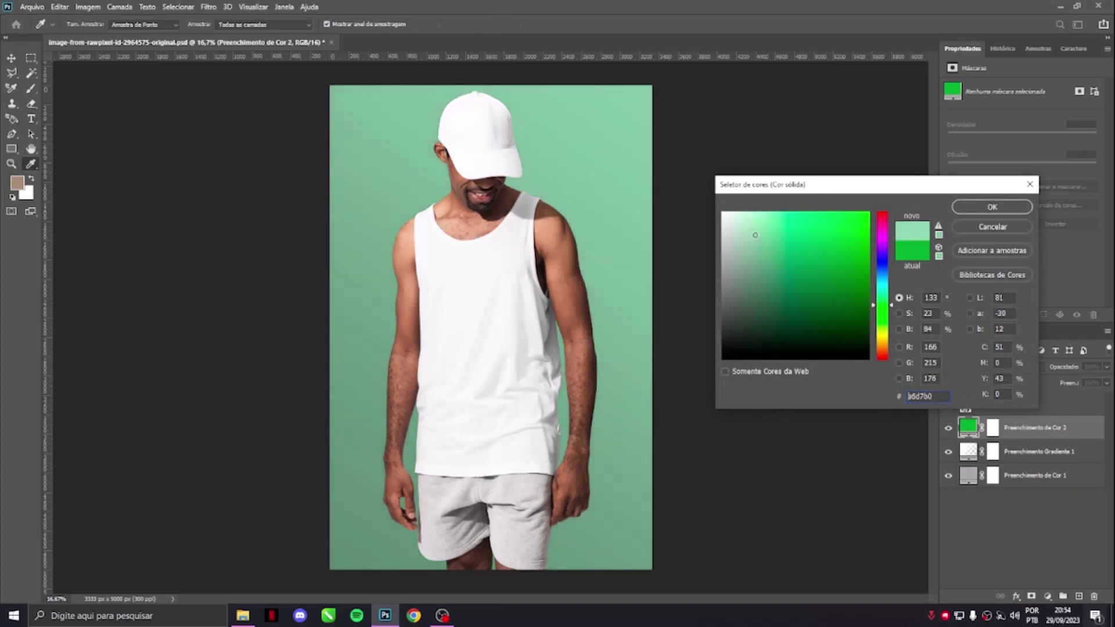
pyautogui.click(979, 212)
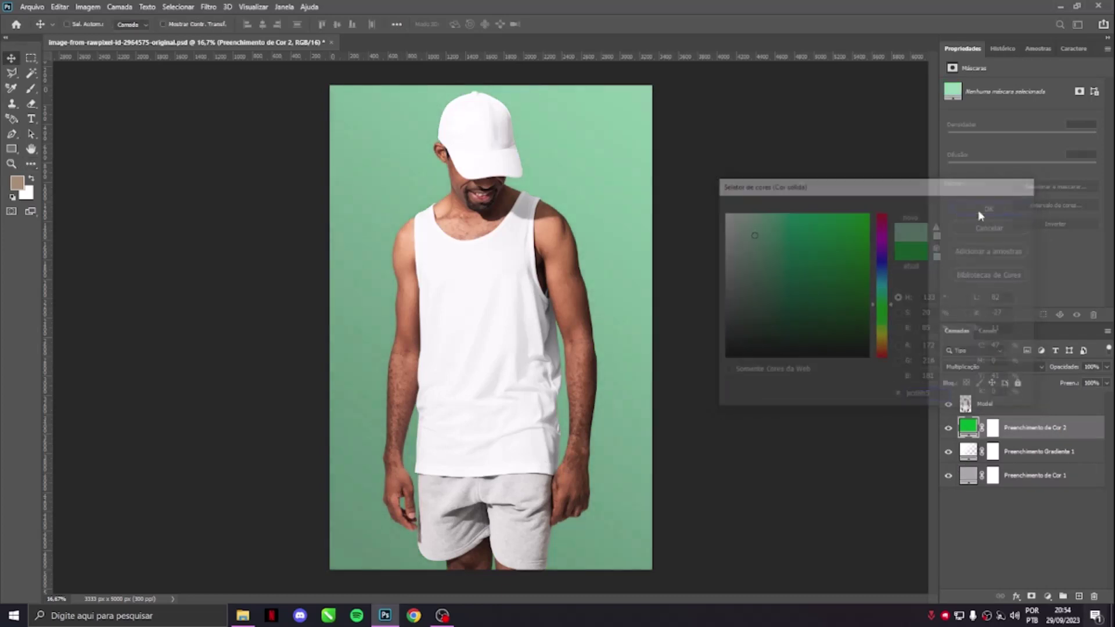
# - Toggle the bottom gray fill layer's visibility to compare the background with and without its shading
pyautogui.click(949, 476)
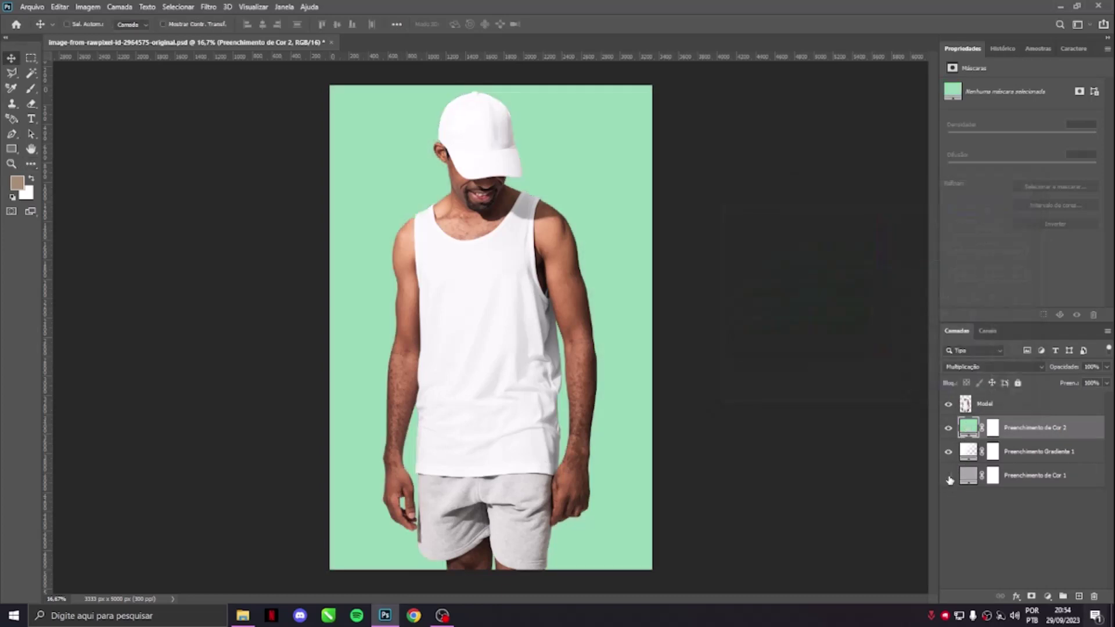
pyautogui.click(949, 476)
pyautogui.click(949, 476)
pyautogui.click(949, 476)
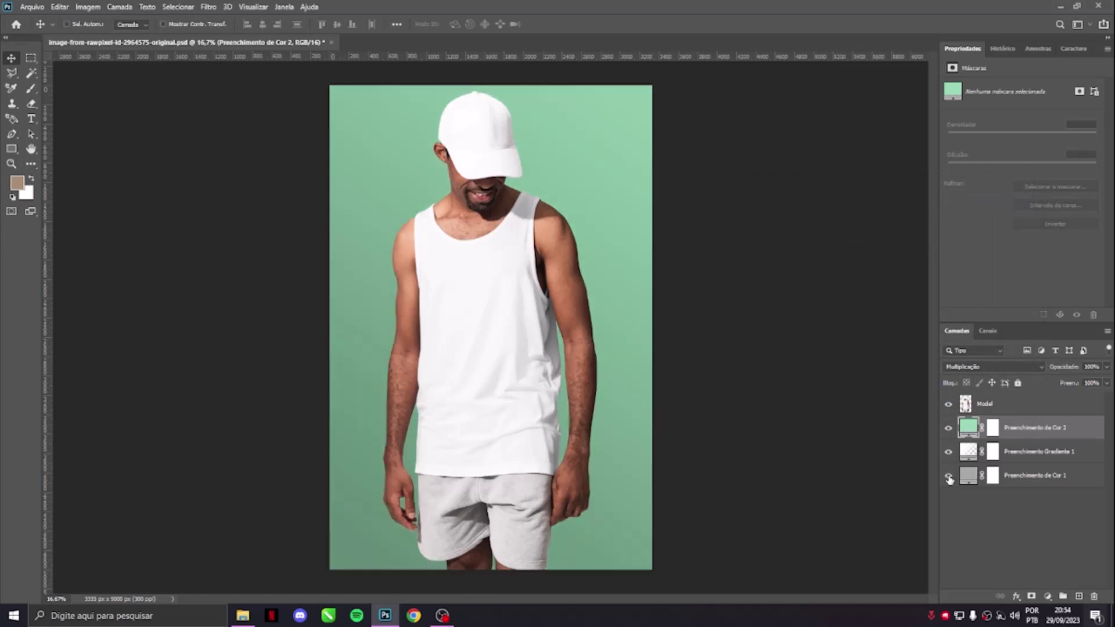
# - Group the gradient fill and the gray fill, and clip the green color fill to that group
pyautogui.click(1006, 453)
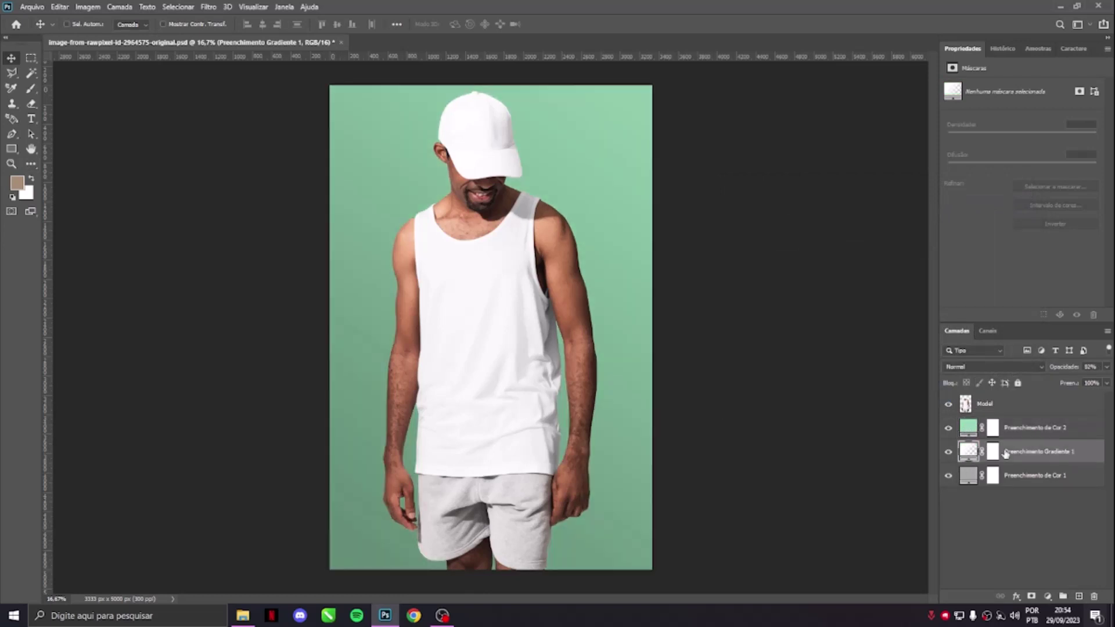
pyautogui.keyDown('shift'); pyautogui.click(1025, 481); pyautogui.keyUp('shift')
pyautogui.hotkey('ctrl', 'g')
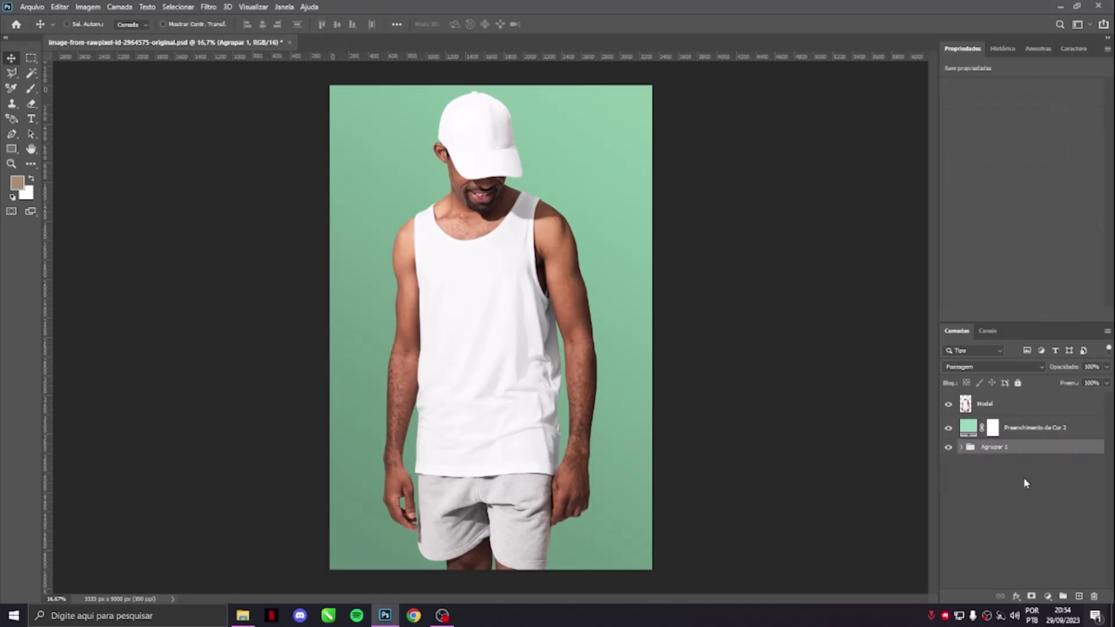
pyautogui.keyDown('alt'); pyautogui.click(974, 438); pyautogui.keyUp('alt')
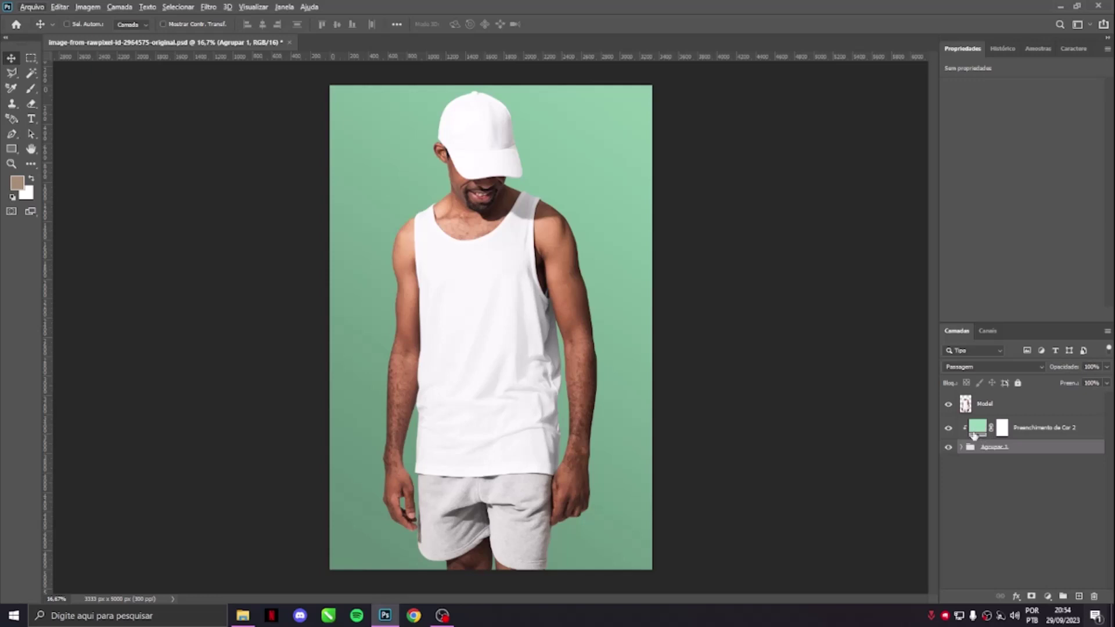
# - Mark the clipped green color fill layer with a yellow label
pyautogui.click(976, 430)
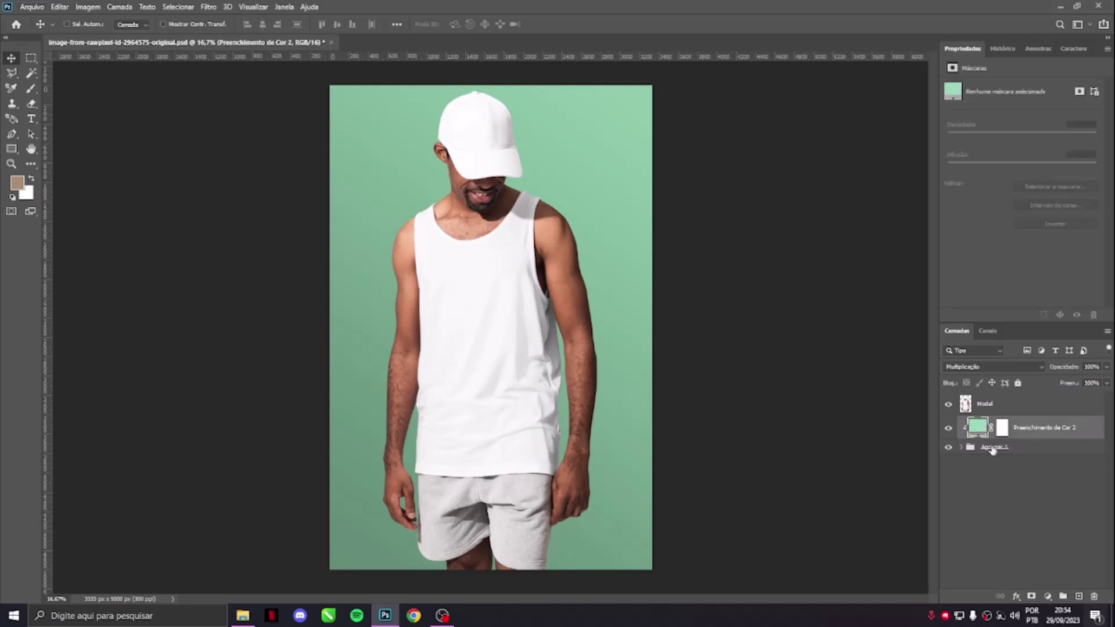
pyautogui.rightClick(959, 426)
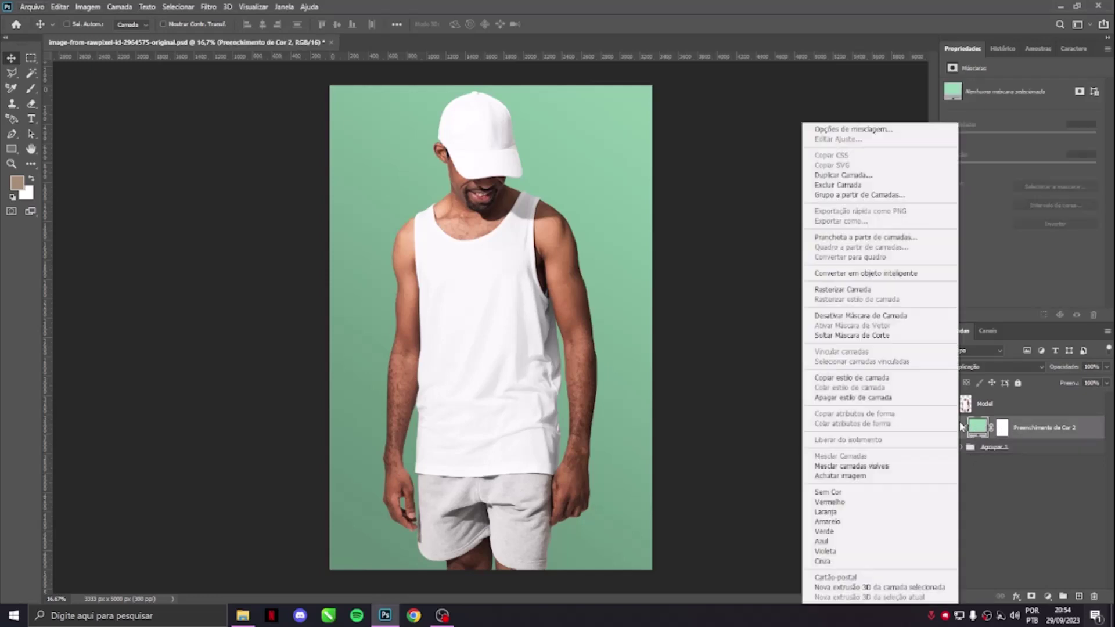
pyautogui.click(842, 493)
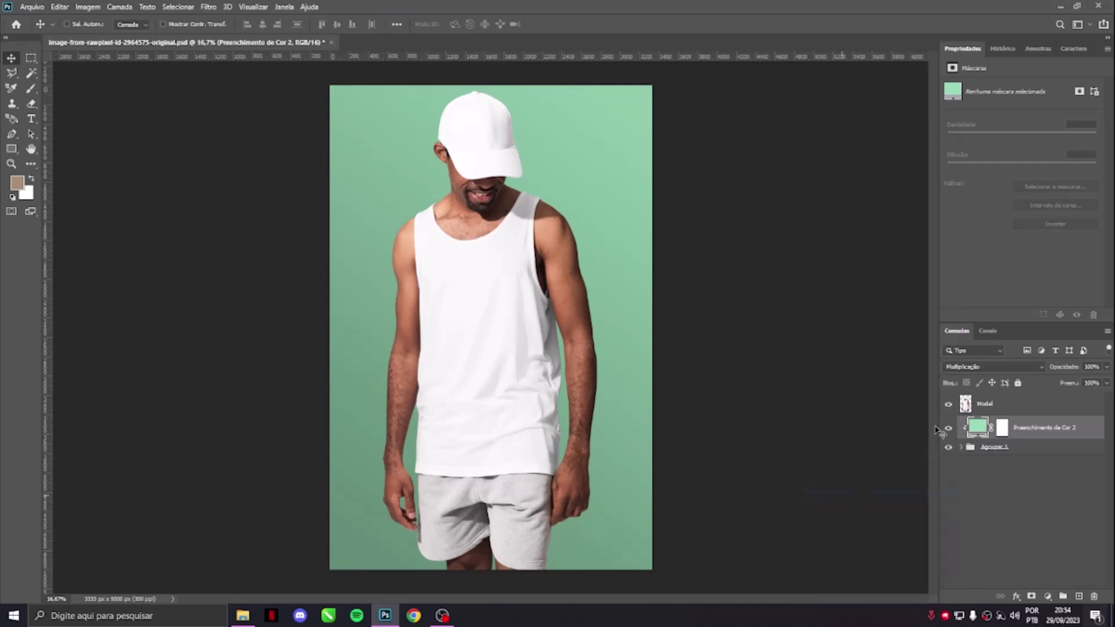
pyautogui.rightClick(950, 422)
pyautogui.click(968, 482)
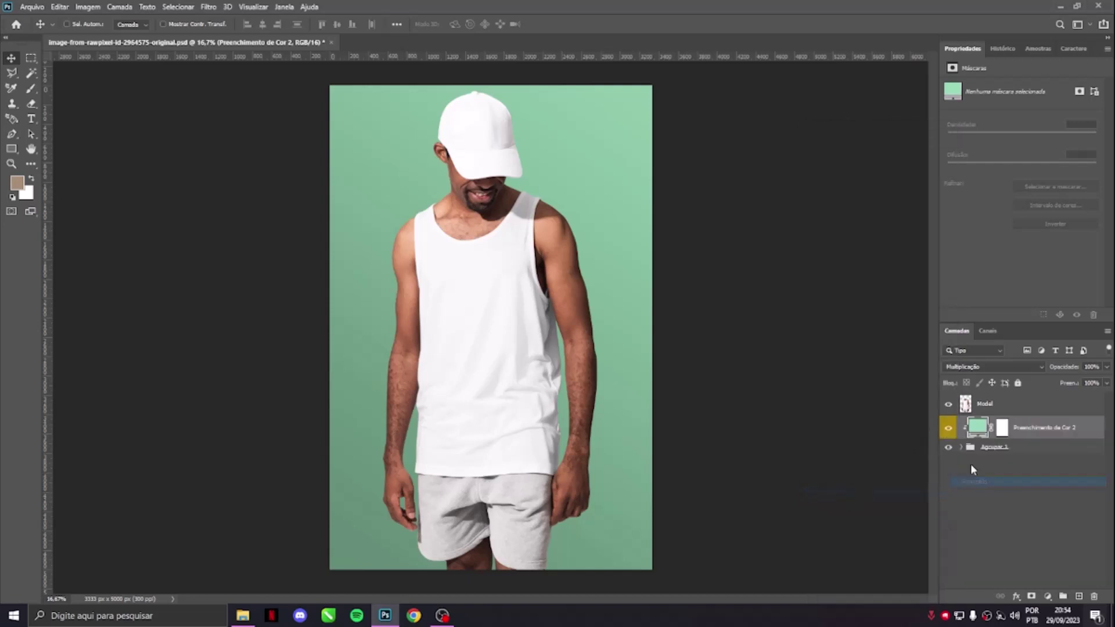
# - Compare the background with the clipped color fill hidden and shown, and recolor that fill light purple (b9acd8)
pyautogui.click(949, 431)
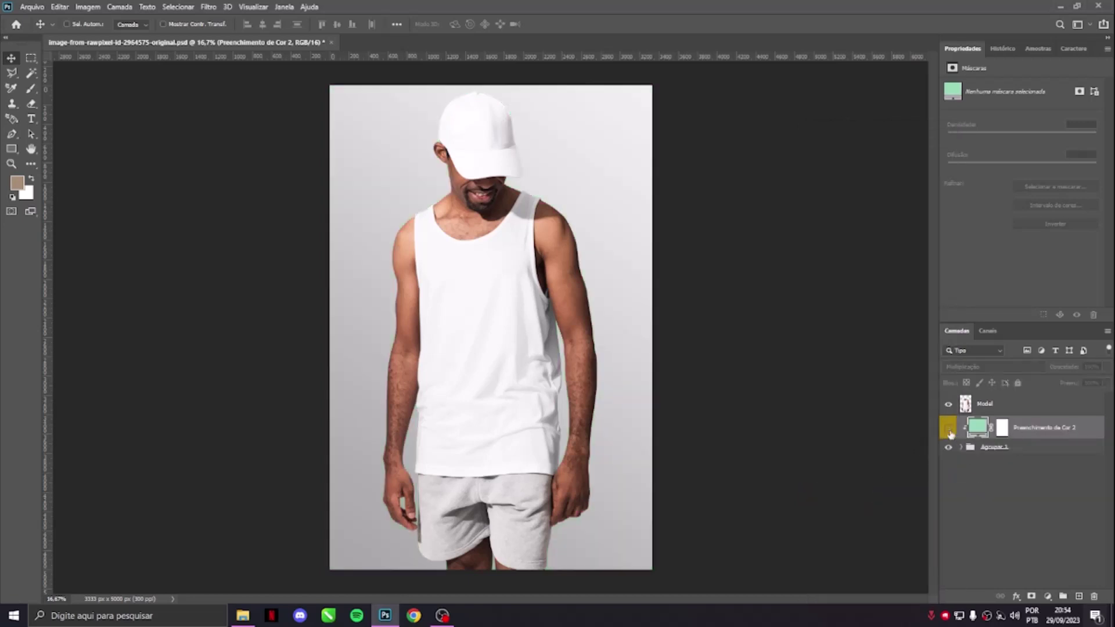
pyautogui.click(949, 429)
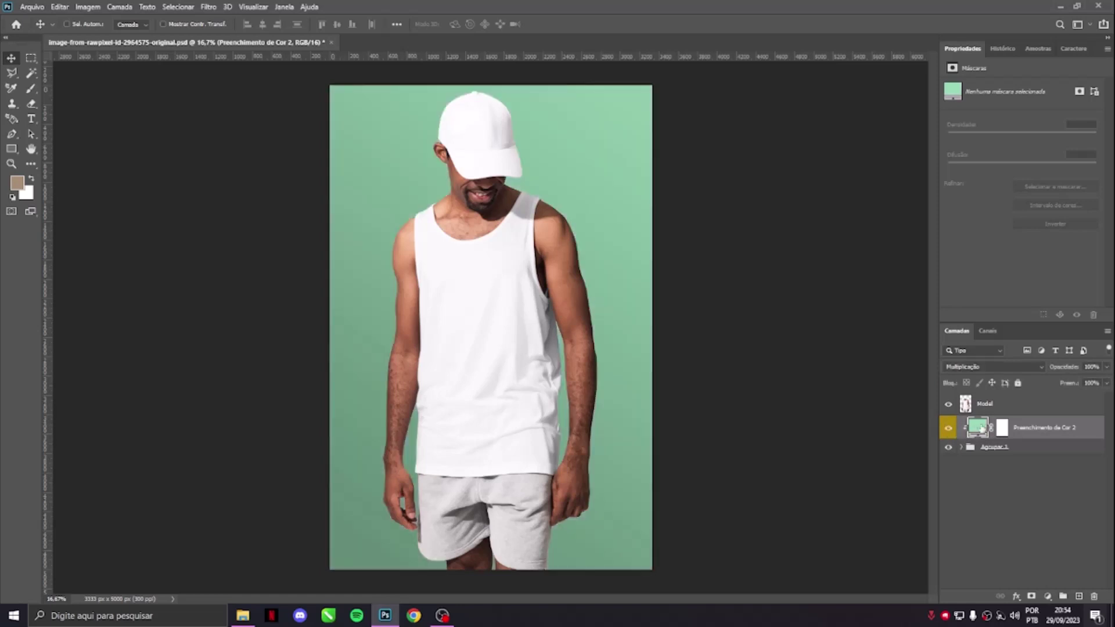
pyautogui.doubleClick(981, 429)
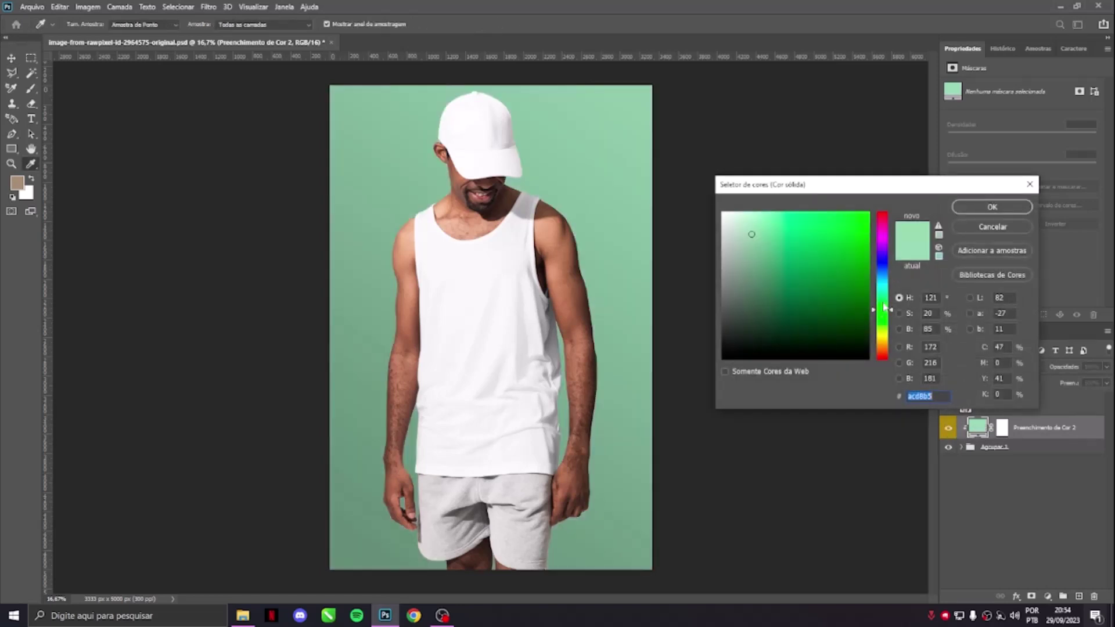
pyautogui.moveTo(885, 313); pyautogui.dragTo(884, 252)
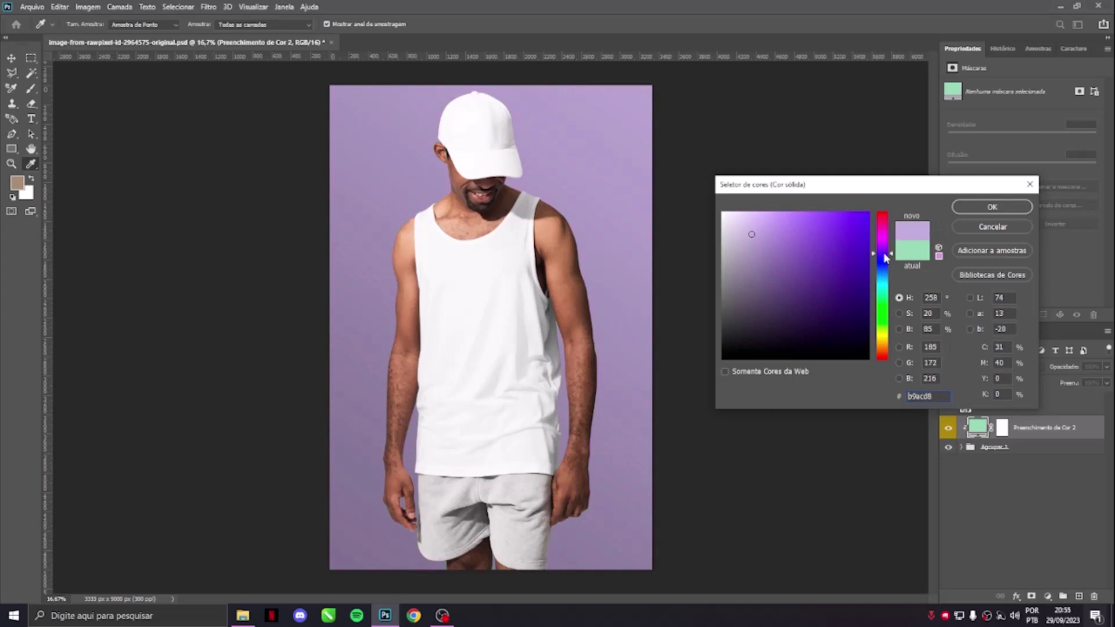
pyautogui.click(967, 207)
# - Select the Model layer and examine the tank top's neckline, side edges and fabric folds up close
pyautogui.click(971, 407)
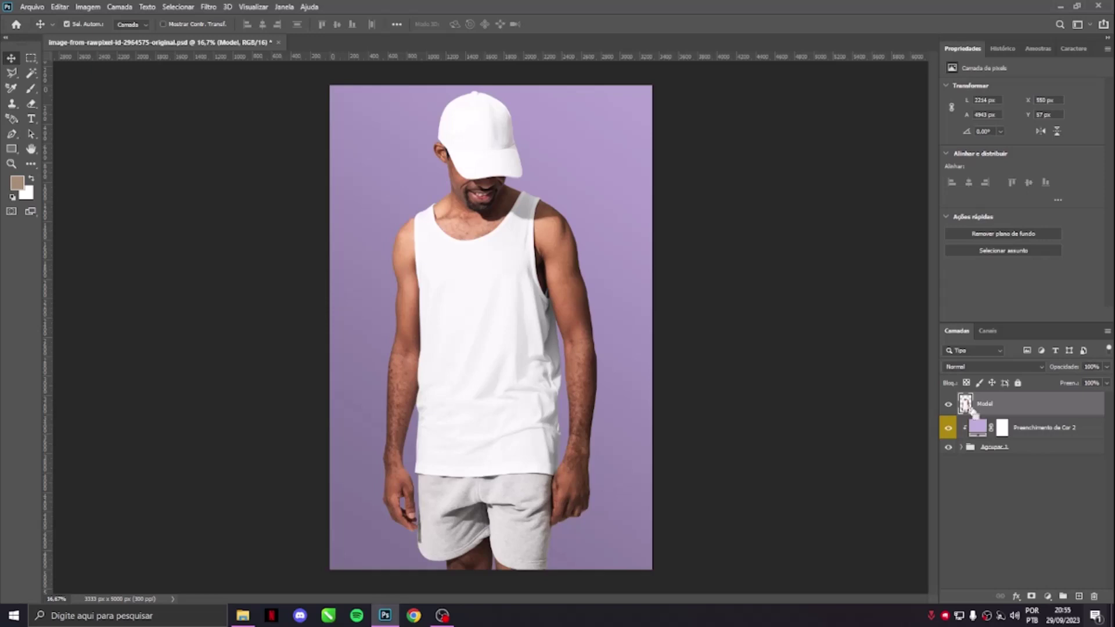
pyautogui.hotkey('ctrl', '+')
pyautogui.hotkey('ctrl', '+')
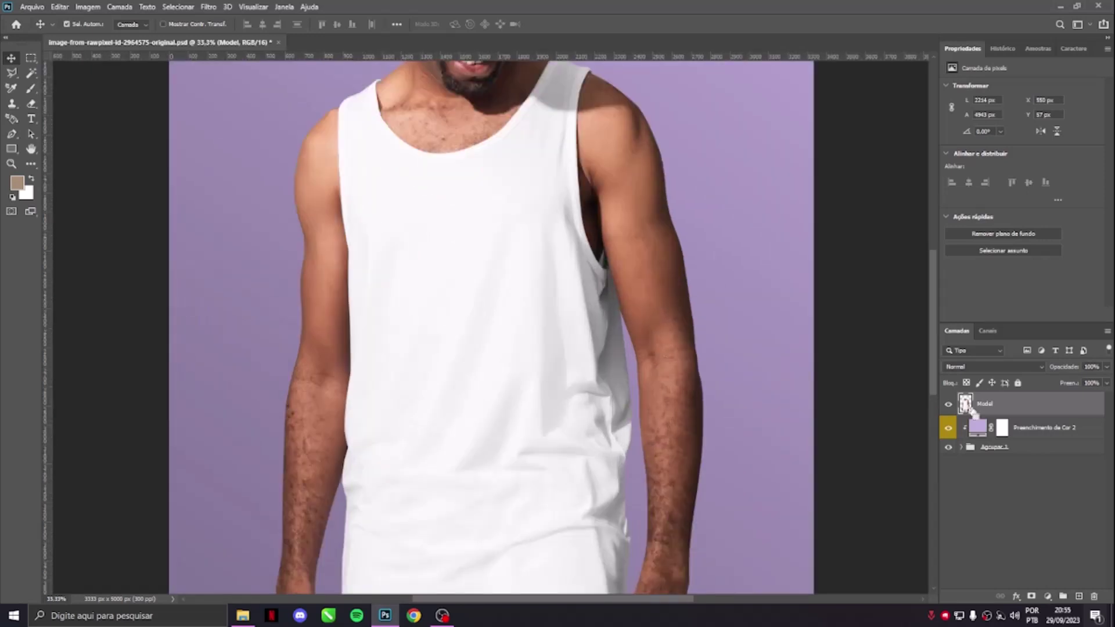
pyautogui.moveTo(674, 429); pyautogui.dragTo(621, 400)
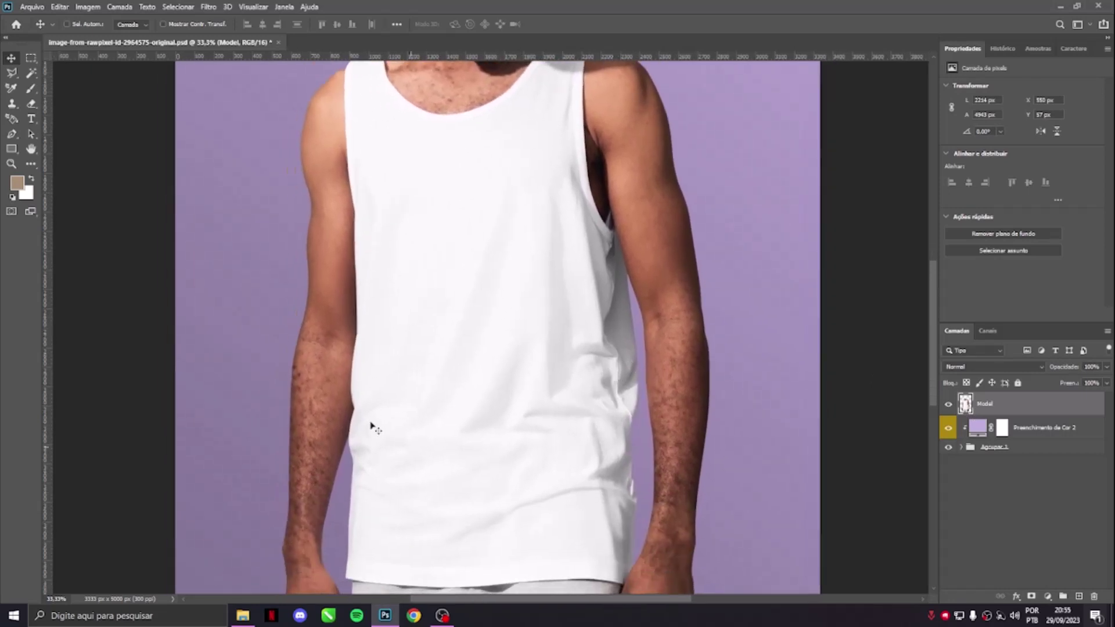
pyautogui.moveTo(420, 171); pyautogui.dragTo(490, 316)
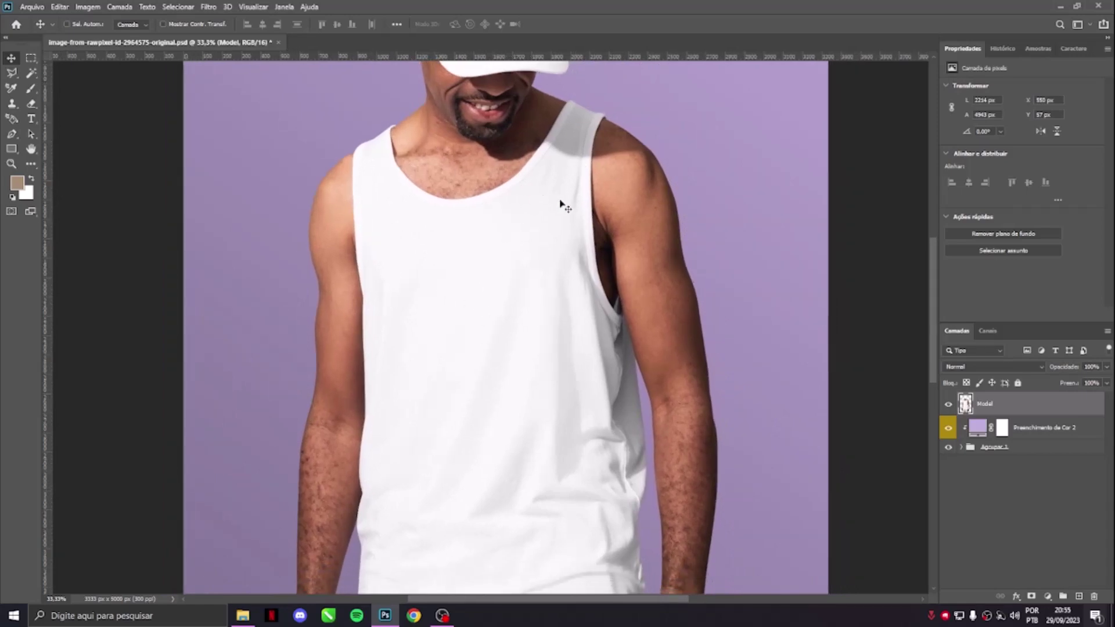
pyautogui.moveTo(558, 232); pyautogui.dragTo(511, 167)
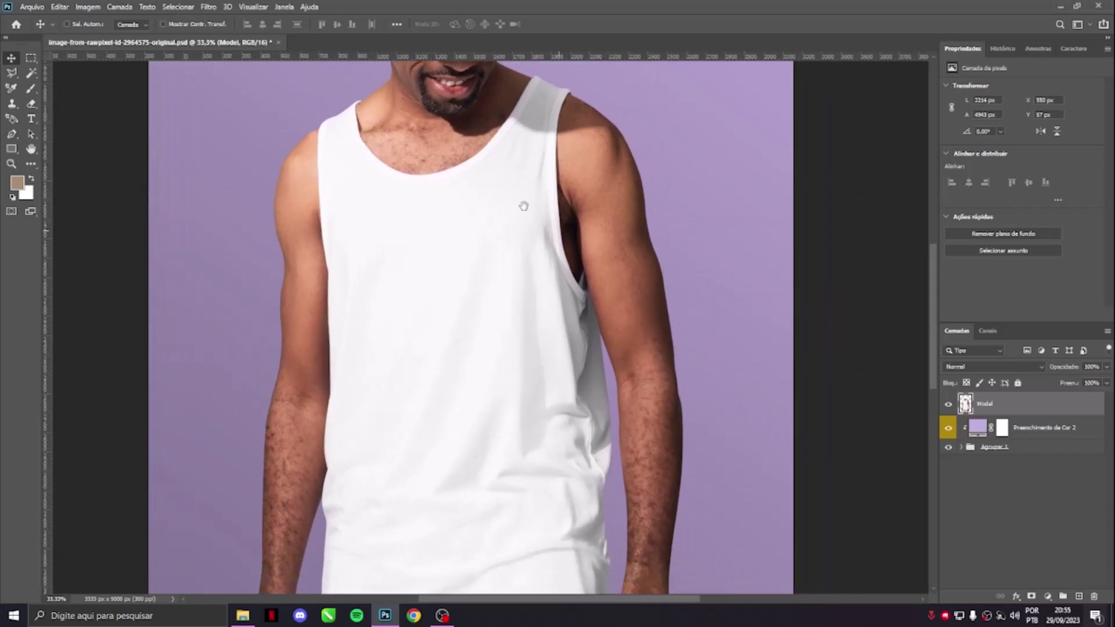
# - Load the Model layer's outline as a selection and set the Polygonal Lasso to subtract from it
pyautogui.moveTo(514, 327); pyautogui.dragTo(558, 264)
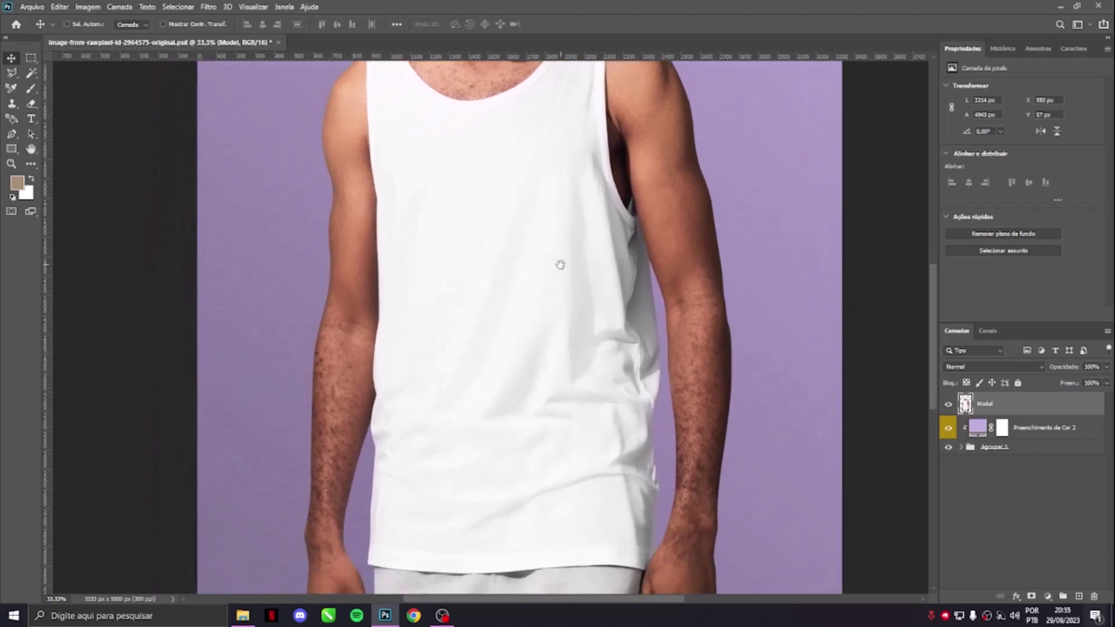
pyautogui.moveTo(641, 314); pyautogui.dragTo(629, 278)
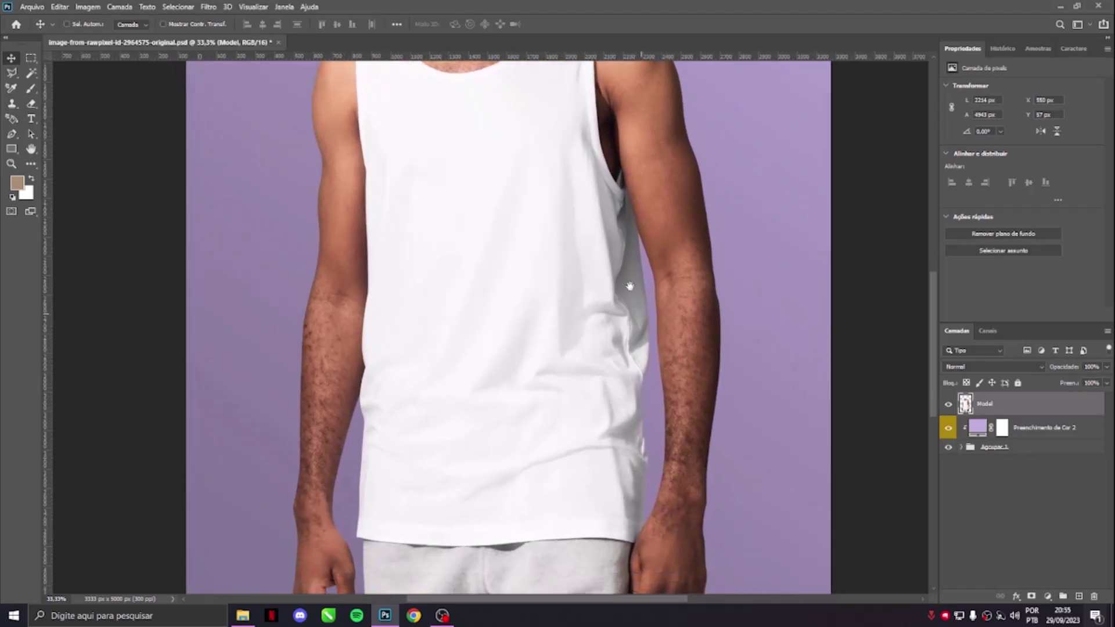
pyautogui.moveTo(542, 319); pyautogui.dragTo(526, 357)
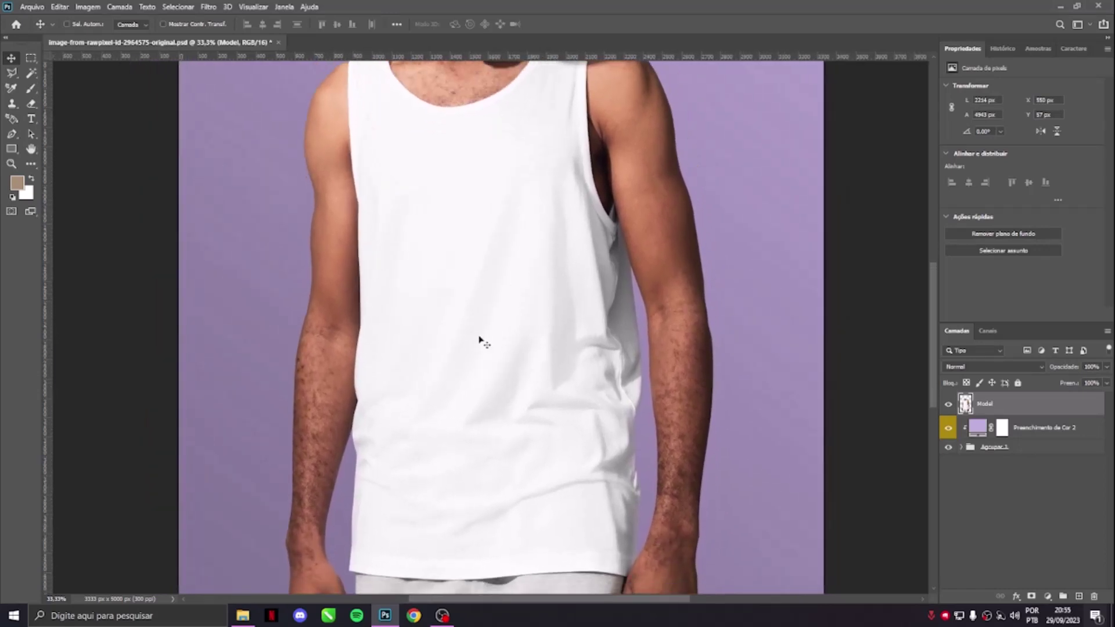
pyautogui.click(12, 73)
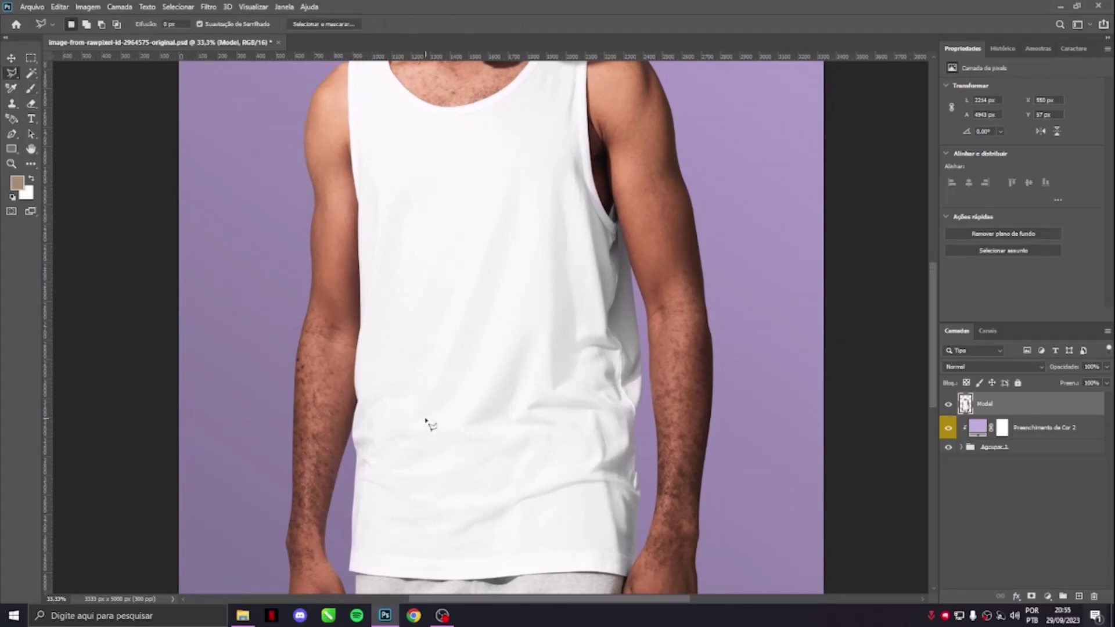
pyautogui.hotkey('ctrl', '+')
pyautogui.hotkey('ctrl', '+')
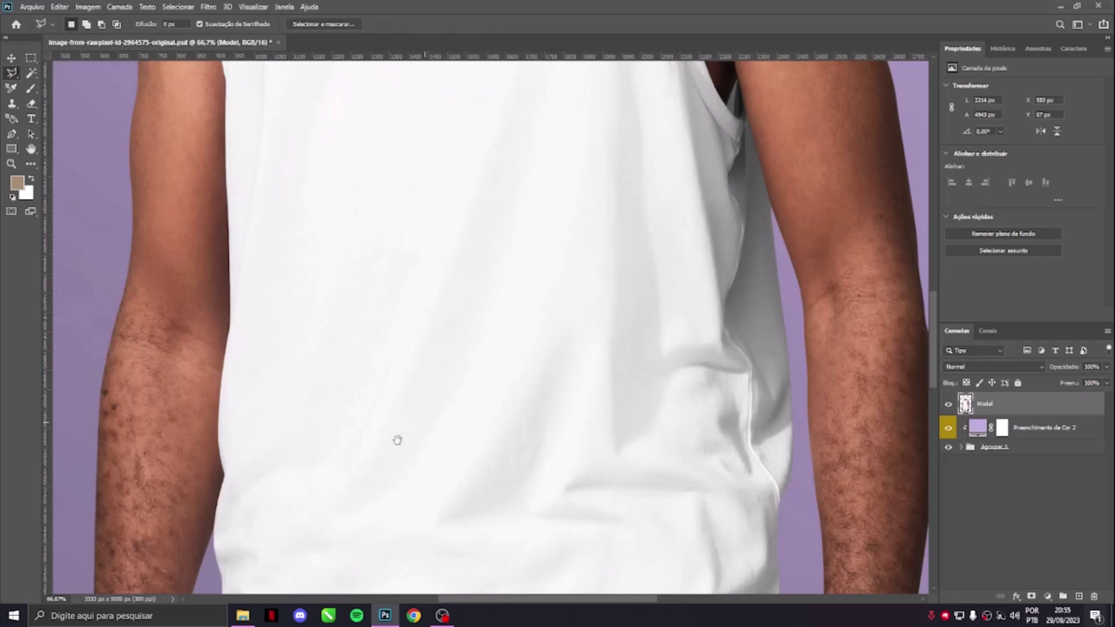
pyautogui.moveTo(398, 438); pyautogui.dragTo(435, 187)
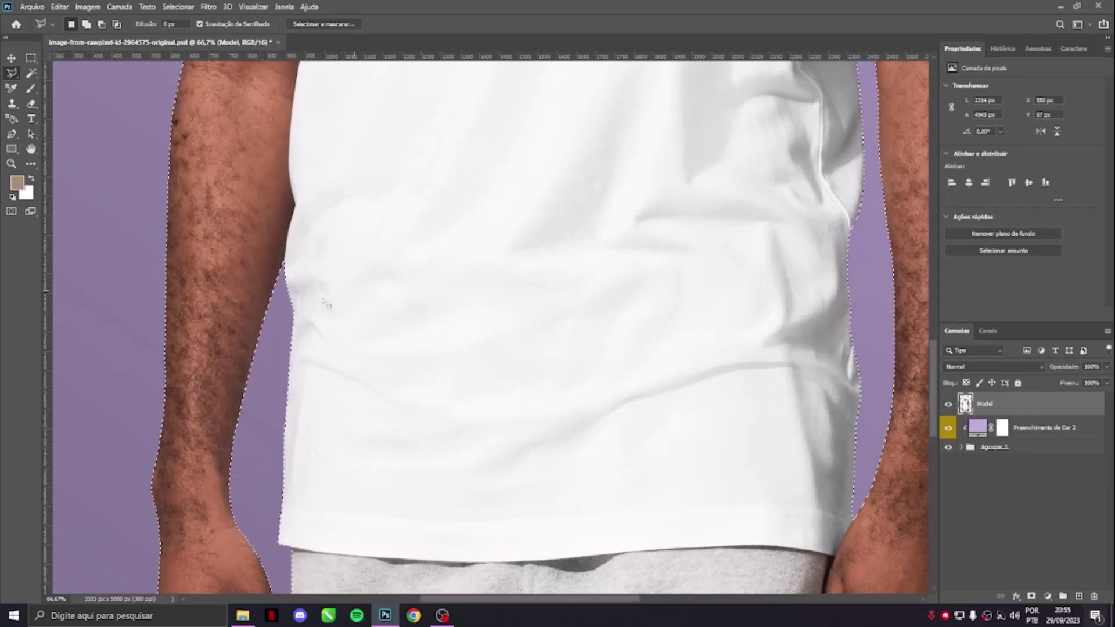
pyautogui.moveTo(344, 383); pyautogui.dragTo(360, 288)
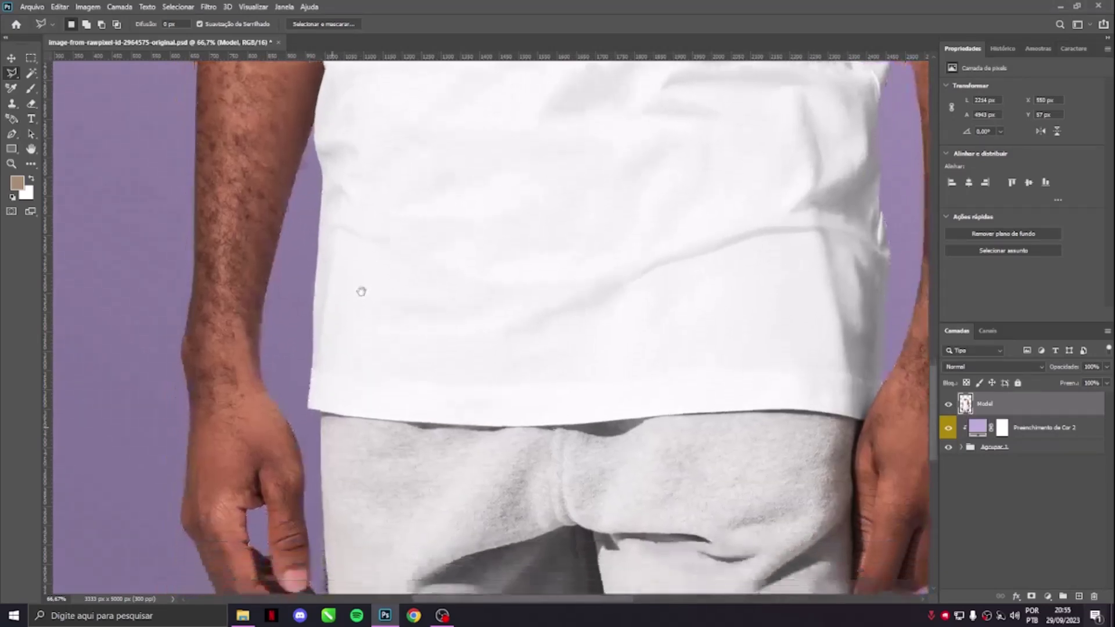
pyautogui.click(102, 24)
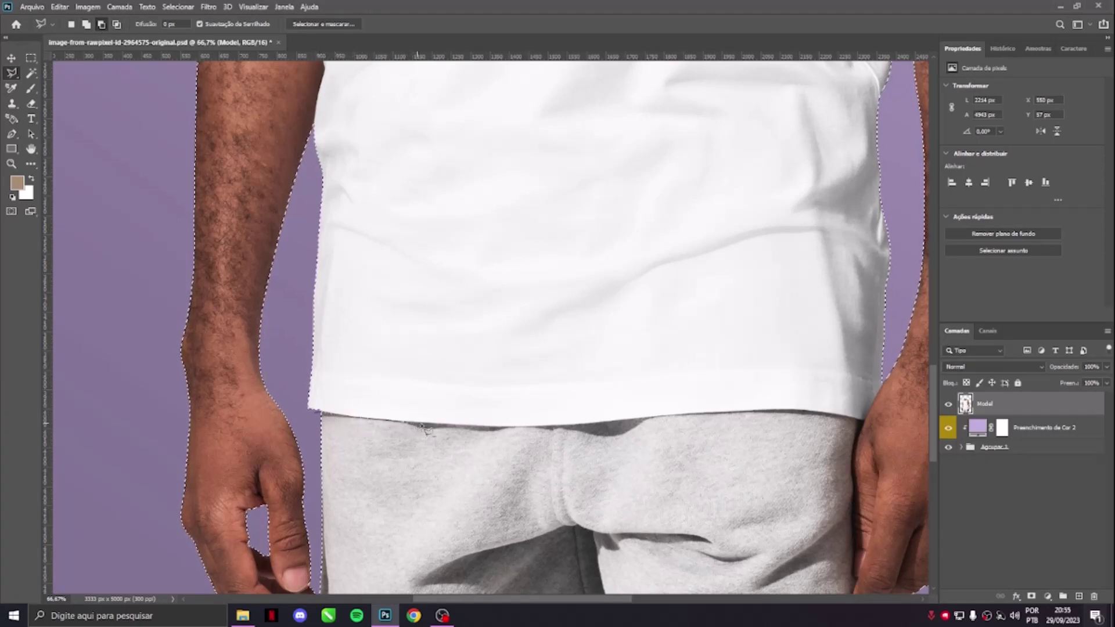
# - Trace the tank top's bottom hem with the Polygonal Lasso, across the top of the shorts to the opposite wrist
pyautogui.scroll(1, 428, 422)
pyautogui.click(540, 428)
pyautogui.click(685, 423)
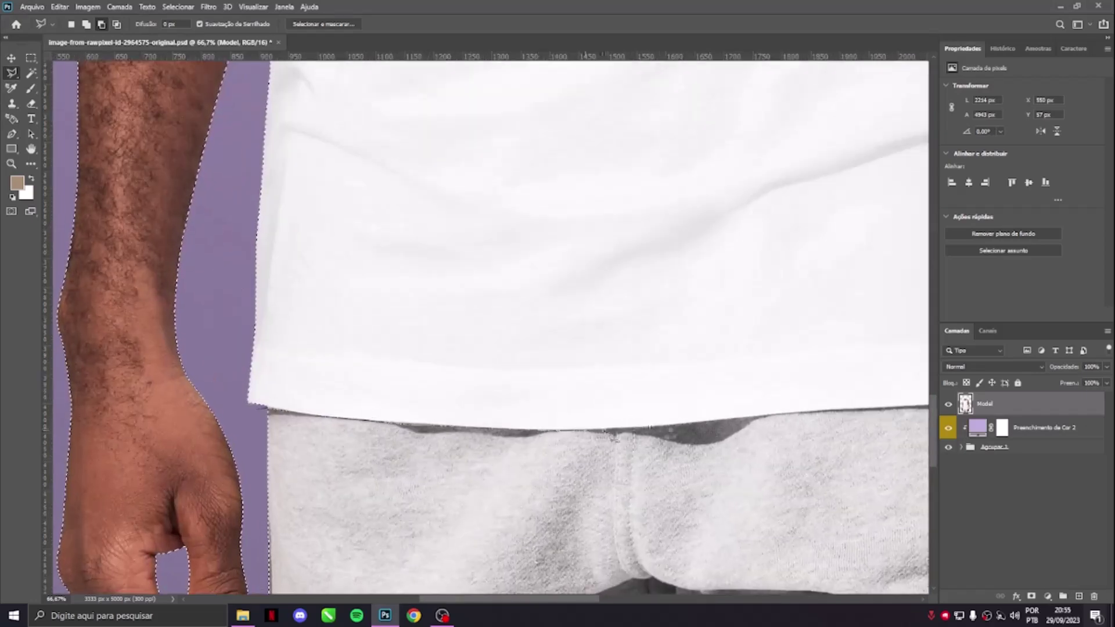
pyautogui.click(758, 413)
pyautogui.moveTo(913, 405); pyautogui.dragTo(306, 432)
pyautogui.click(388, 429)
pyautogui.click(480, 444)
pyautogui.click(503, 388)
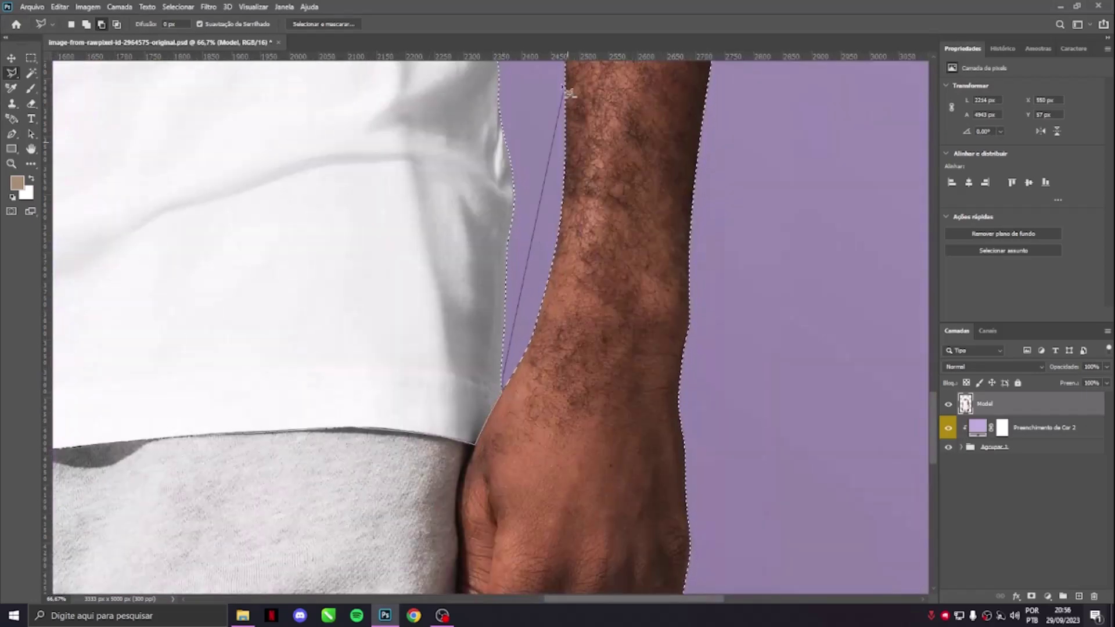
# - Continue the lasso outline up the inner edge of that arm and around the tank top's armhole towards the shoulder strap
pyautogui.moveTo(564, 90); pyautogui.dragTo(530, 485)
pyautogui.moveTo(489, 82); pyautogui.dragTo(477, 478)
pyautogui.click(472, 429)
pyautogui.click(446, 340)
pyautogui.moveTo(429, 262); pyautogui.dragTo(514, 466)
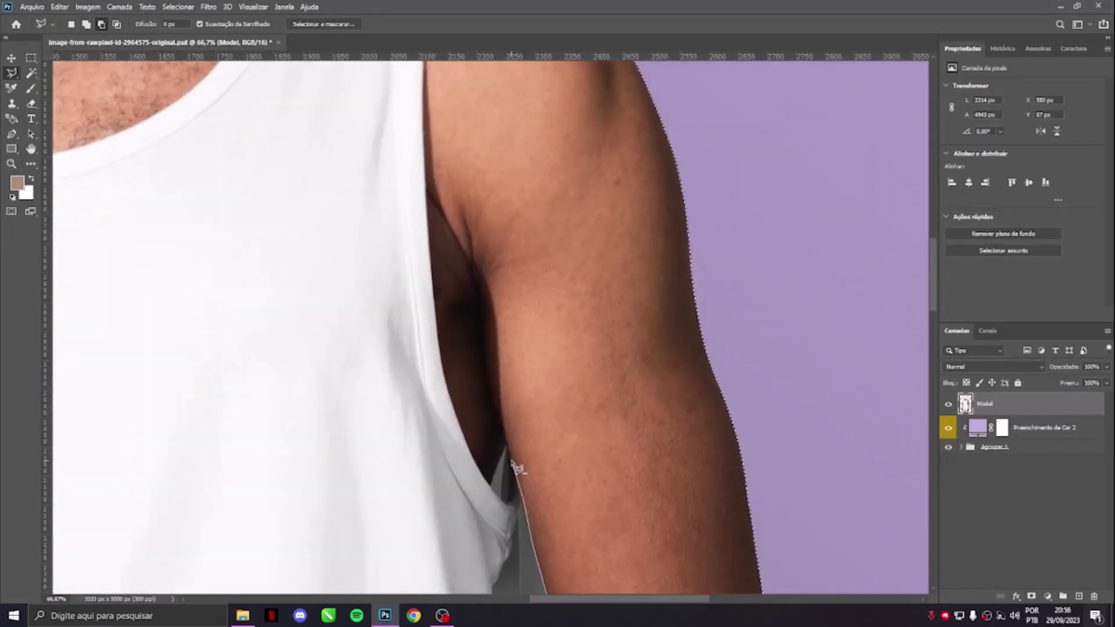
pyautogui.click(513, 468)
pyautogui.click(514, 493)
pyautogui.click(508, 501)
pyautogui.click(492, 485)
pyautogui.click(431, 174)
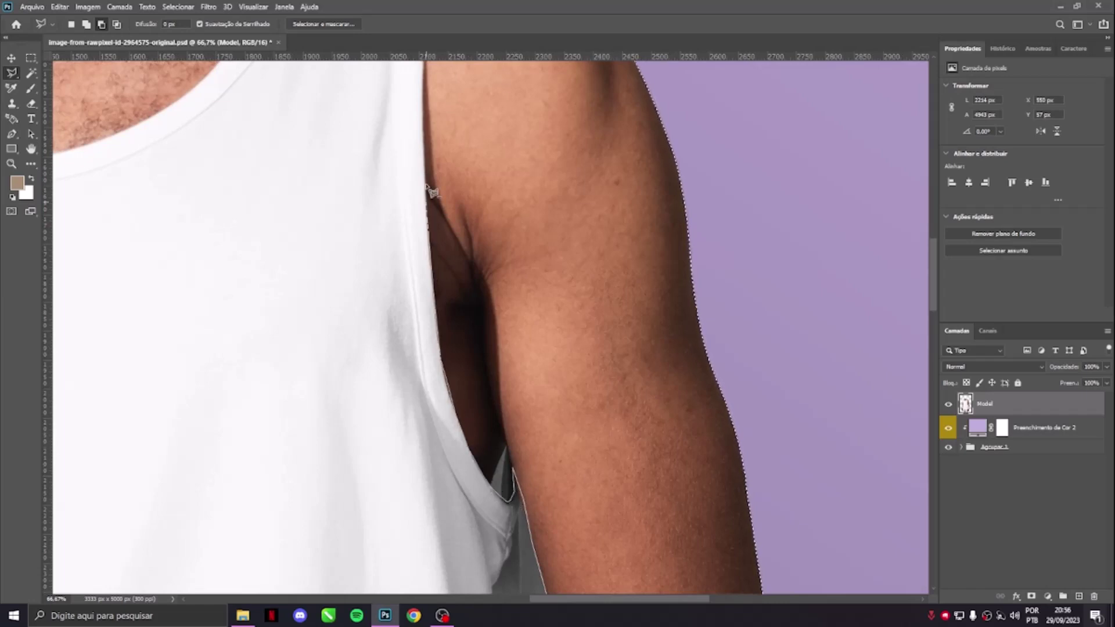
pyautogui.moveTo(431, 117); pyautogui.dragTo(461, 474)
# - Bring the lasso outline over the shoulder and down the background outside the arm to enclose the arm and the shorts
pyautogui.click(472, 304)
pyautogui.click(499, 276)
pyautogui.click(810, 377)
pyautogui.moveTo(825, 447); pyautogui.dragTo(660, 105)
pyautogui.click(712, 476)
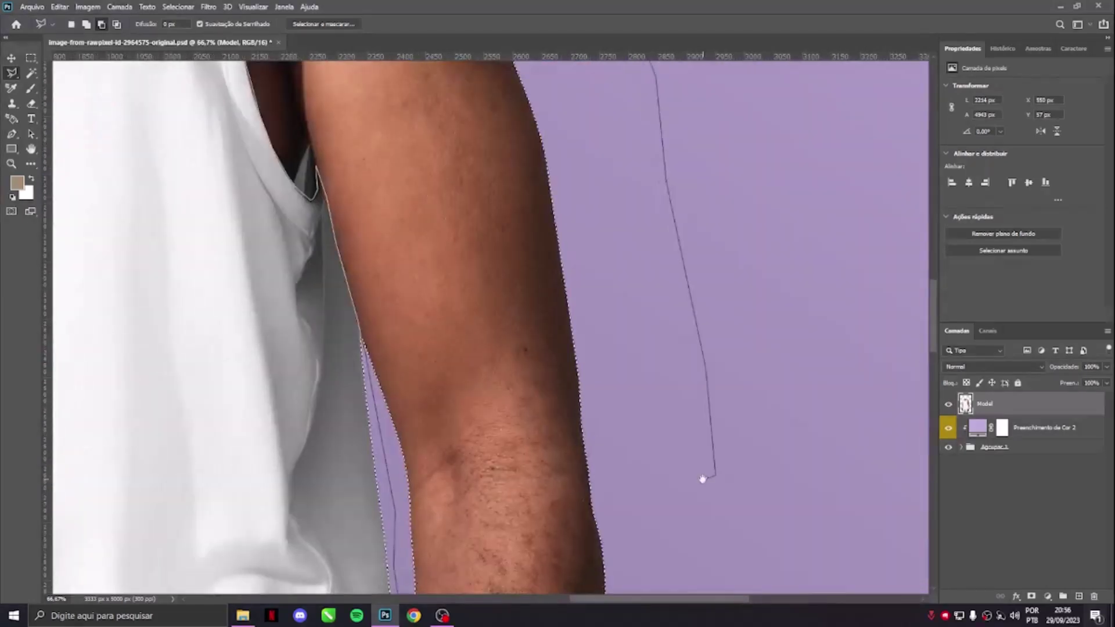
pyautogui.scroll(-2, 702, 478)
pyautogui.click(702, 491)
pyautogui.moveTo(639, 581); pyautogui.dragTo(601, 69)
pyautogui.scroll(-3, 578, 459)
pyautogui.scroll(5, 406, 291)
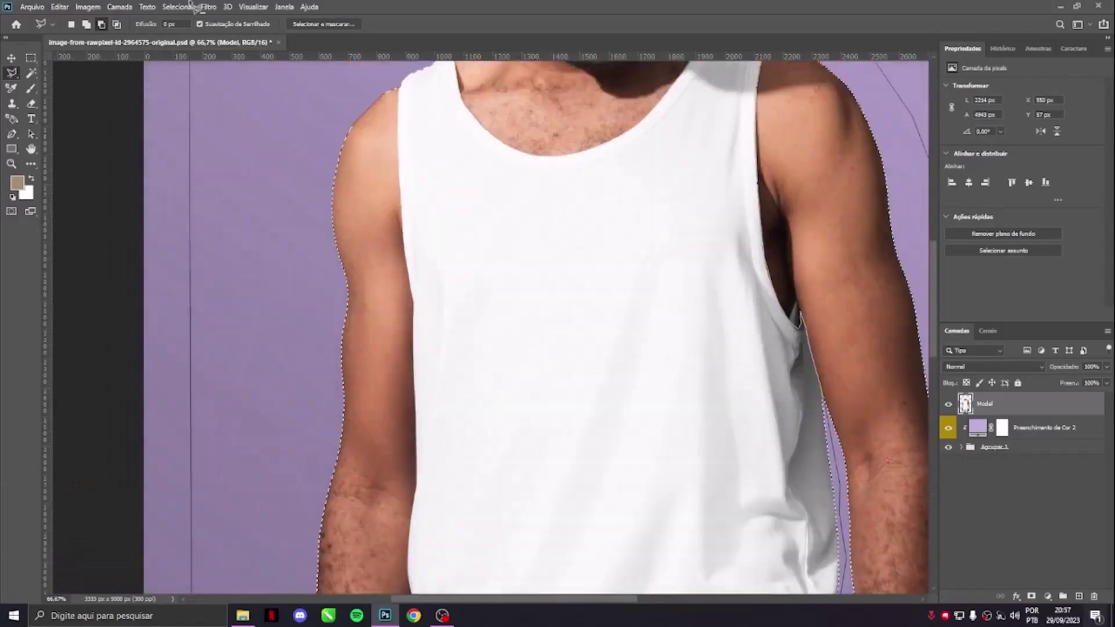
pyautogui.scroll(3, 403, 306)
# - Trace the tank top's other side from the shoulder strap down to the forearm gap, subtracting that arm from the selection
pyautogui.click(406, 378)
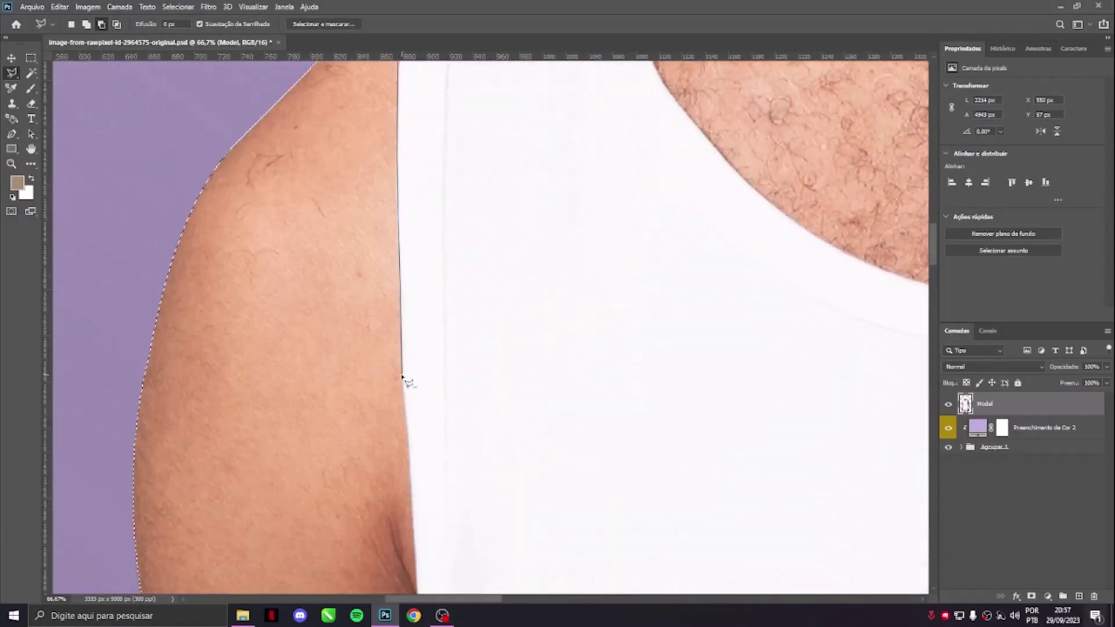
pyautogui.click(456, 294)
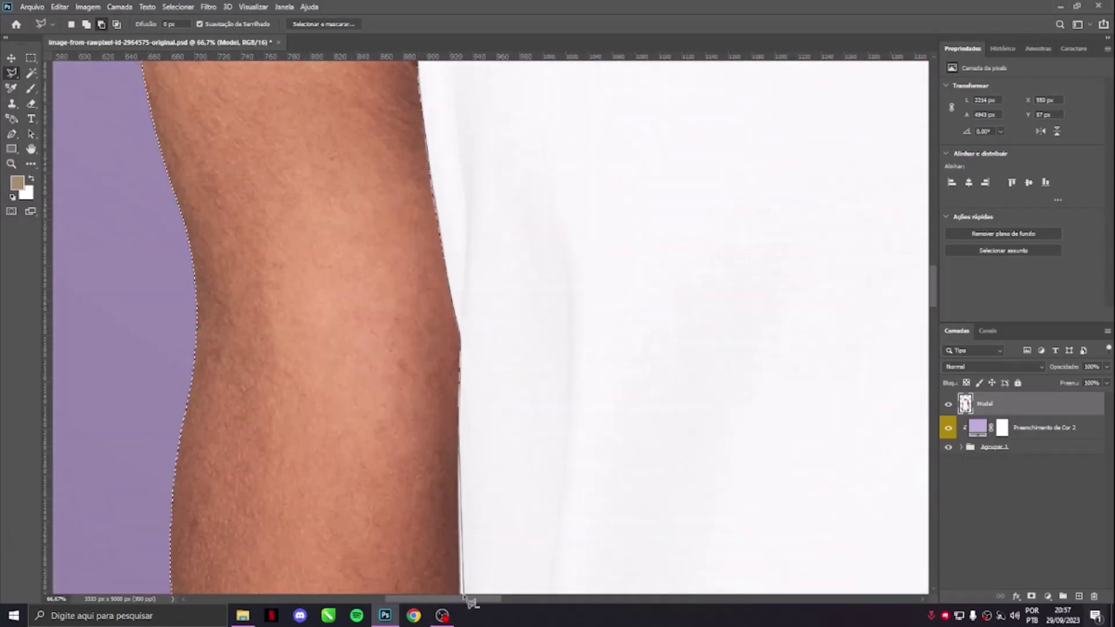
pyautogui.click(463, 304)
pyautogui.moveTo(470, 585); pyautogui.dragTo(469, 183)
pyautogui.click(473, 381)
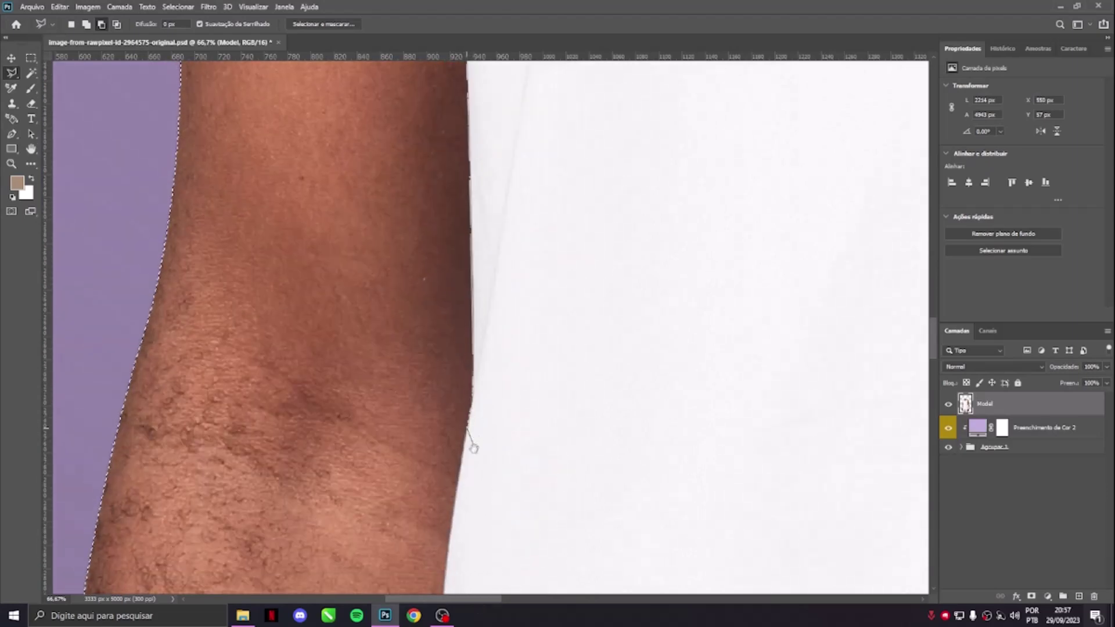
pyautogui.moveTo(459, 517); pyautogui.dragTo(472, 150)
pyautogui.click(452, 302)
pyautogui.click(447, 383)
pyautogui.moveTo(463, 489); pyautogui.dragTo(543, 142)
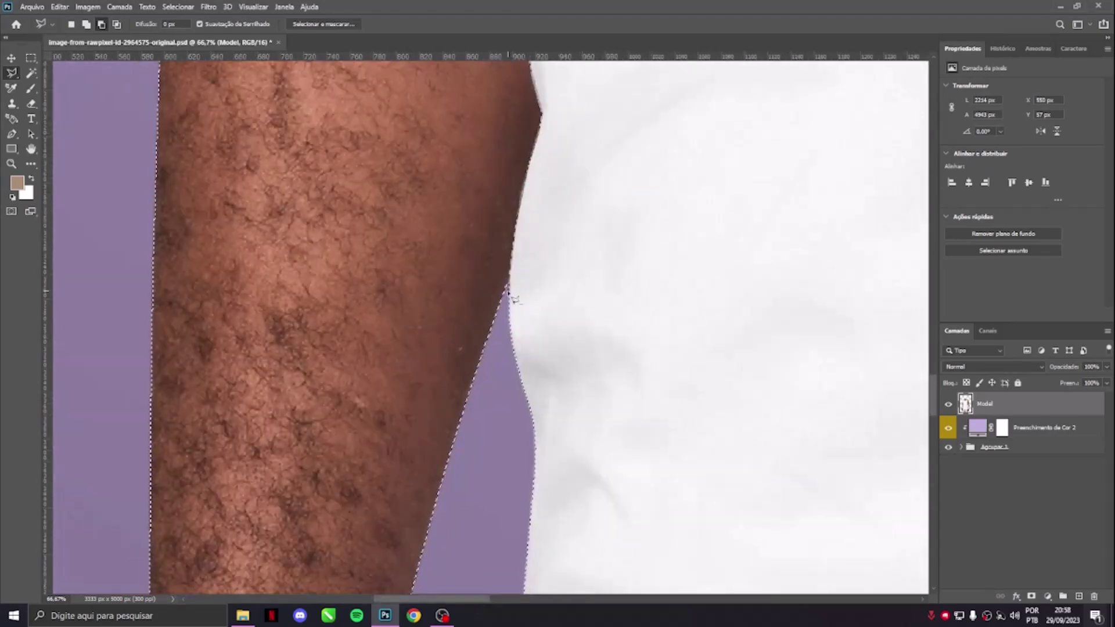
pyautogui.scroll(-5, 481, 374)
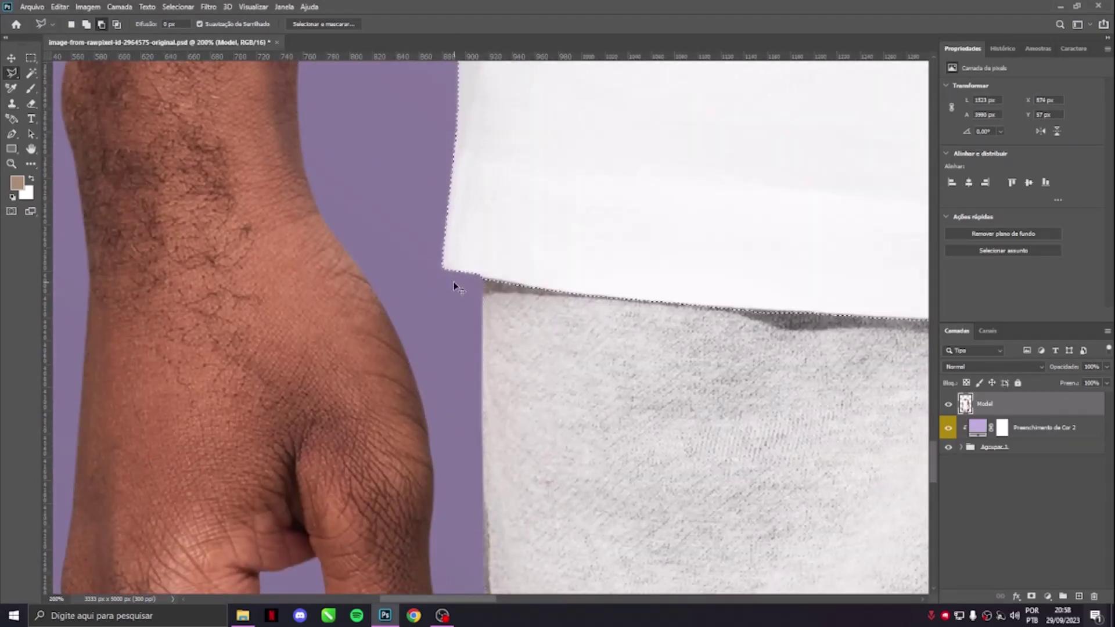
# - Trace the cap's lower edge past the ear, sideburn and face with the Polygonal Lasso in subtract mode
pyautogui.hotkey('ctrl', '-')
pyautogui.hotkey('ctrl', '-')
pyautogui.hotkey('ctrl', '-')
pyautogui.hotkey('ctrl', '-')
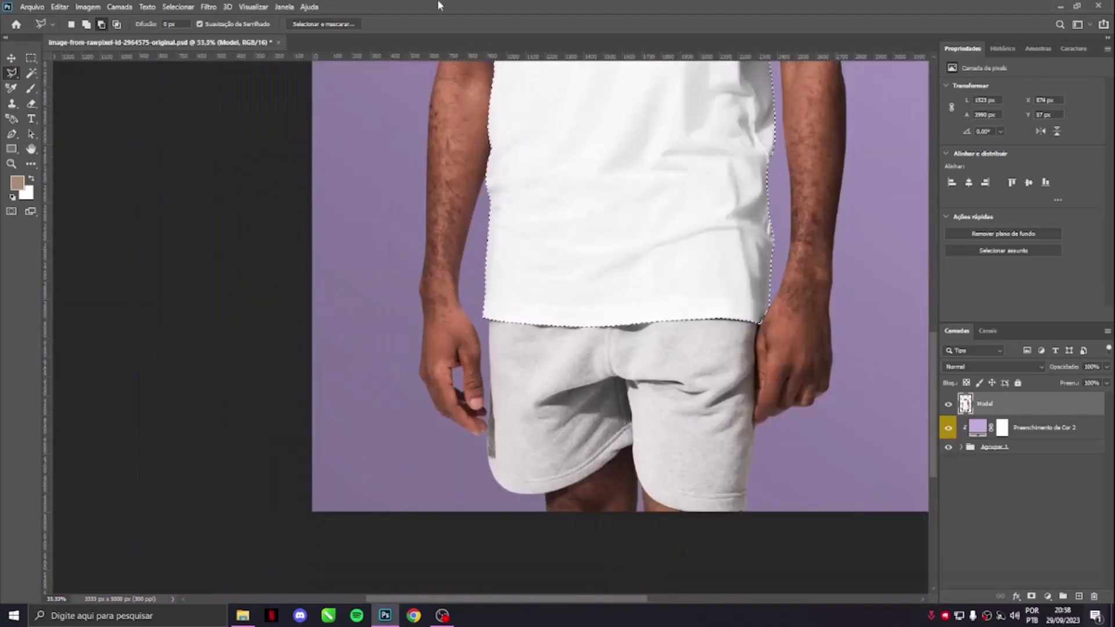
pyautogui.scroll(5, 615, 258)
pyautogui.scroll(5, 614, 258)
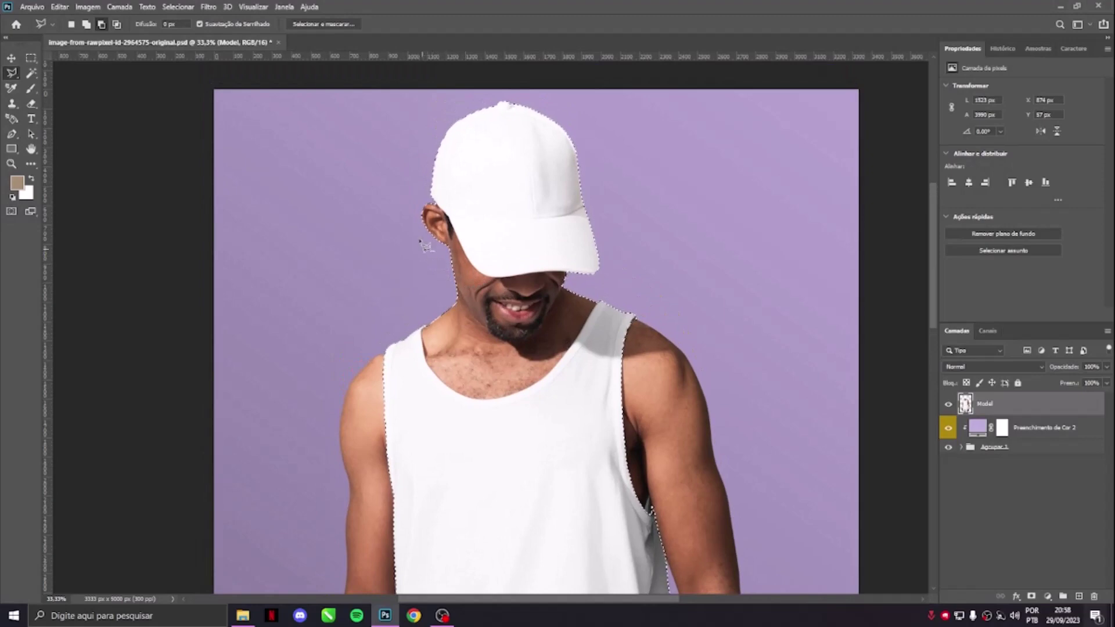
pyautogui.hotkey('ctrl', '+')
pyautogui.hotkey('ctrl', '+')
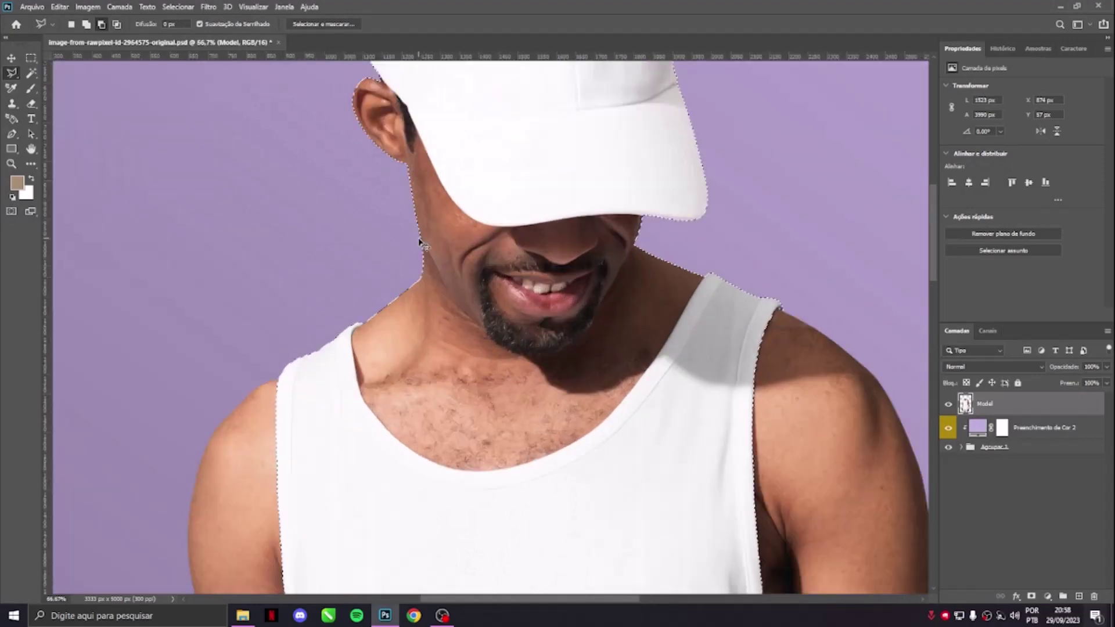
pyautogui.hotkey('ctrl', '+')
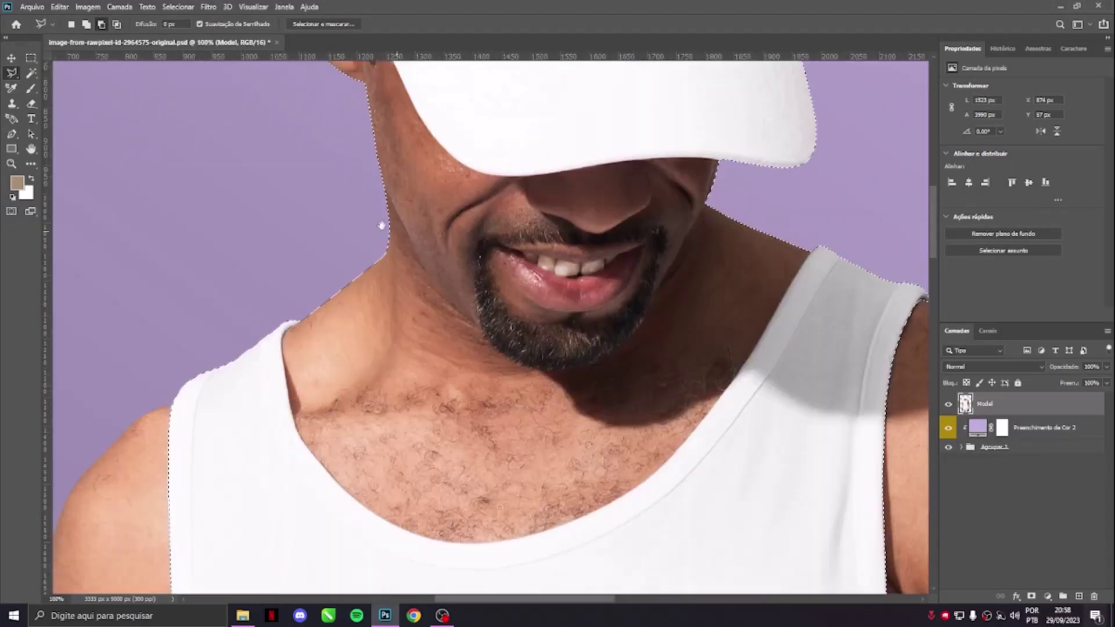
pyautogui.moveTo(381, 227); pyautogui.dragTo(503, 479)
pyautogui.scroll(3, 423, 256)
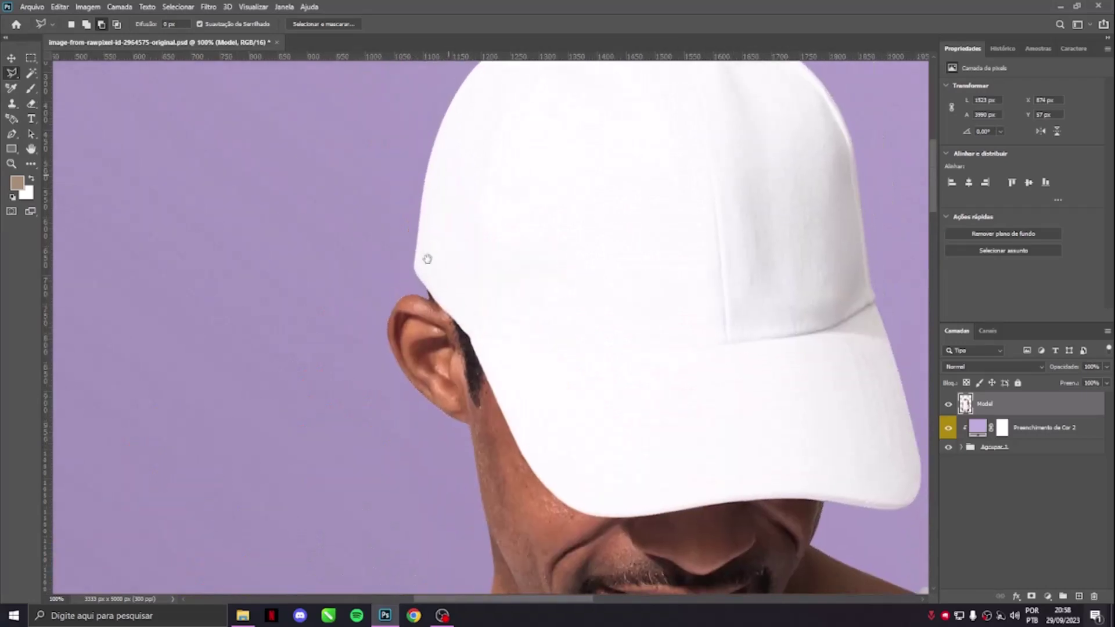
pyautogui.hotkey('ctrl', '+')
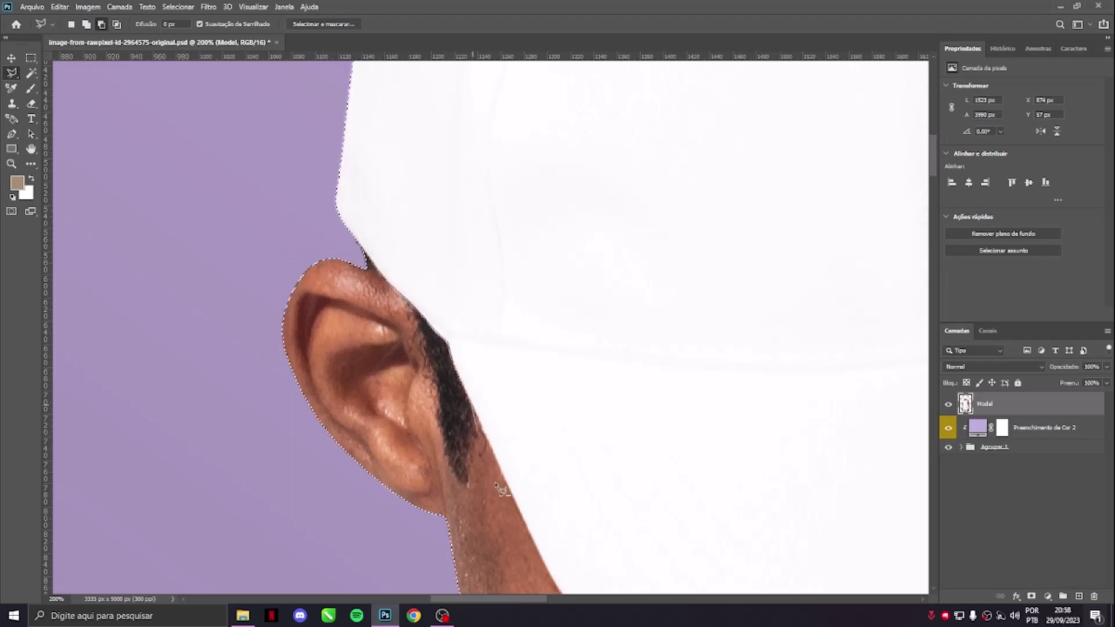
pyautogui.scroll(-5, 430, 331)
pyautogui.hscroll(5, 430, 331)
pyautogui.moveTo(278, 343)
pyautogui.mouseDown()
pyautogui.moveTo(364, 366)
pyautogui.moveTo(602, 335)
pyautogui.moveTo(791, 335)
pyautogui.moveTo(796, 418)
pyautogui.mouseUp()
# - Trace the tank top's neckline and close the outline to subtract the face, neck and chest from the selection
pyautogui.scroll(-15, 796, 419)
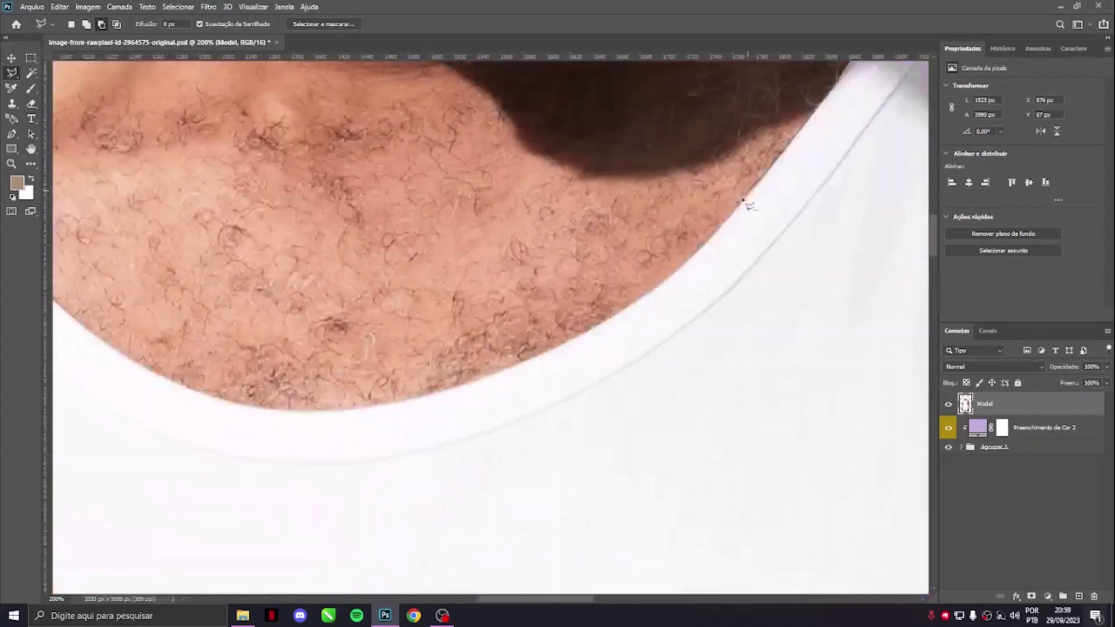
pyautogui.moveTo(746, 203)
pyautogui.mouseDown()
pyautogui.moveTo(704, 248)
pyautogui.moveTo(617, 317)
pyautogui.moveTo(450, 390)
pyautogui.moveTo(774, 409)
pyautogui.moveTo(628, 430)
pyautogui.moveTo(526, 407)
pyautogui.moveTo(465, 373)
pyautogui.moveTo(382, 303)
pyautogui.moveTo(304, 199)
pyautogui.moveTo(296, 168)
pyautogui.mouseUp()
pyautogui.hscroll(-10, 451, 391)
pyautogui.moveTo(296, 168)
pyautogui.mouseDown()
pyautogui.moveTo(475, 344)
pyautogui.moveTo(510, 261)
pyautogui.mouseUp()
# - Copy the selected cap and tank top from the Model layer onto a new layer
pyautogui.hotkey('ctrl', '-')
pyautogui.hotkey('ctrl', '-')
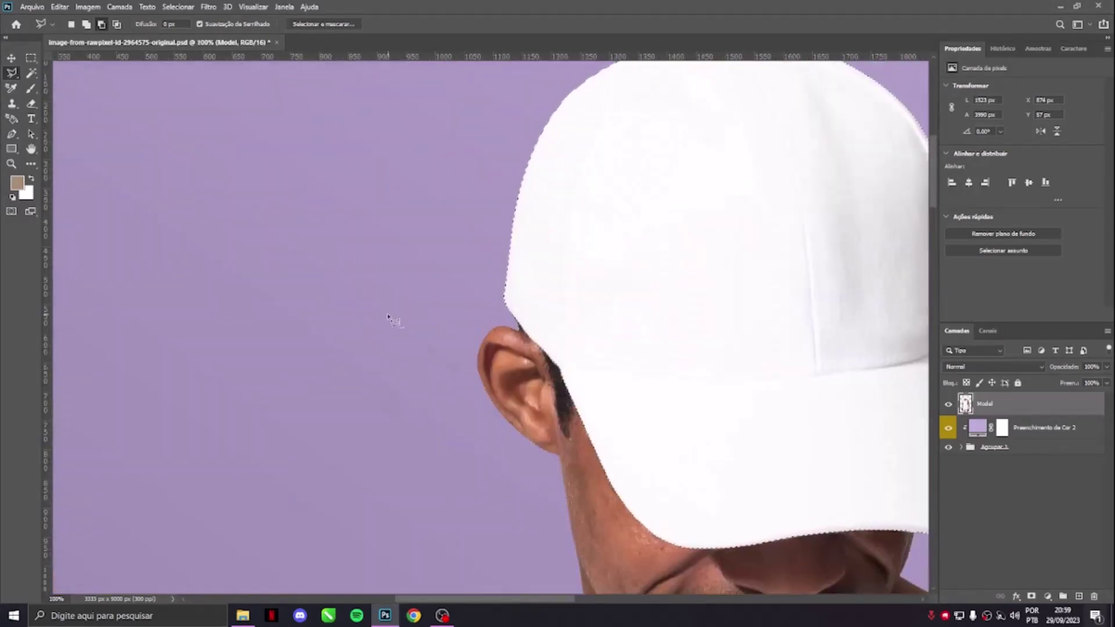
pyautogui.hotkey('ctrl', '-')
pyautogui.hotkey('ctrl', '-')
pyautogui.hotkey('ctrl', '-')
pyautogui.hotkey('ctrl', '-')
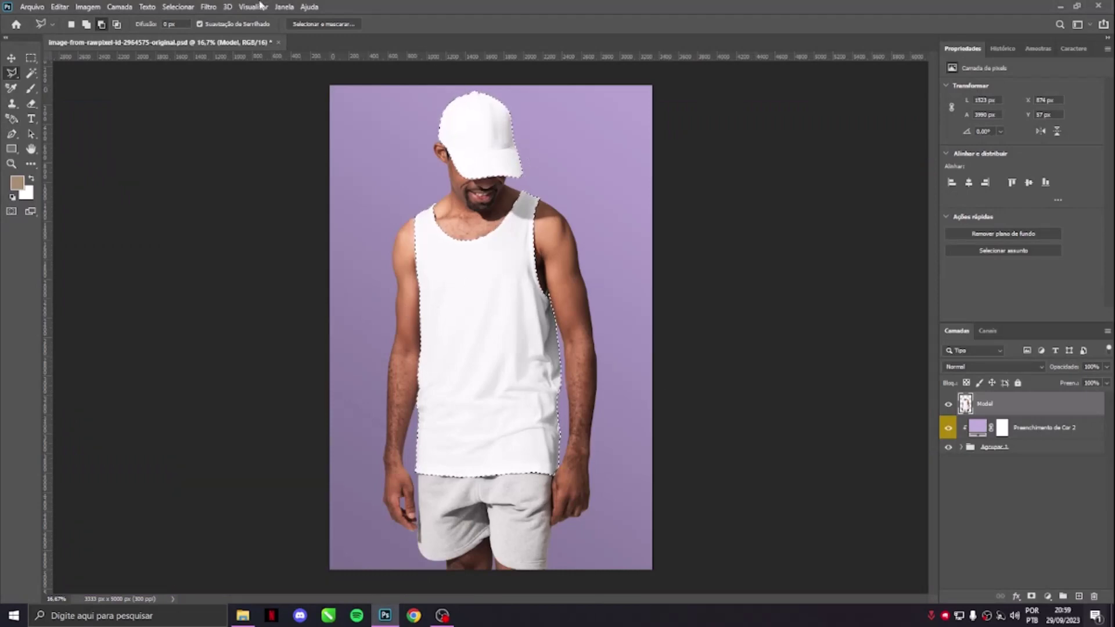
pyautogui.click(13, 57)
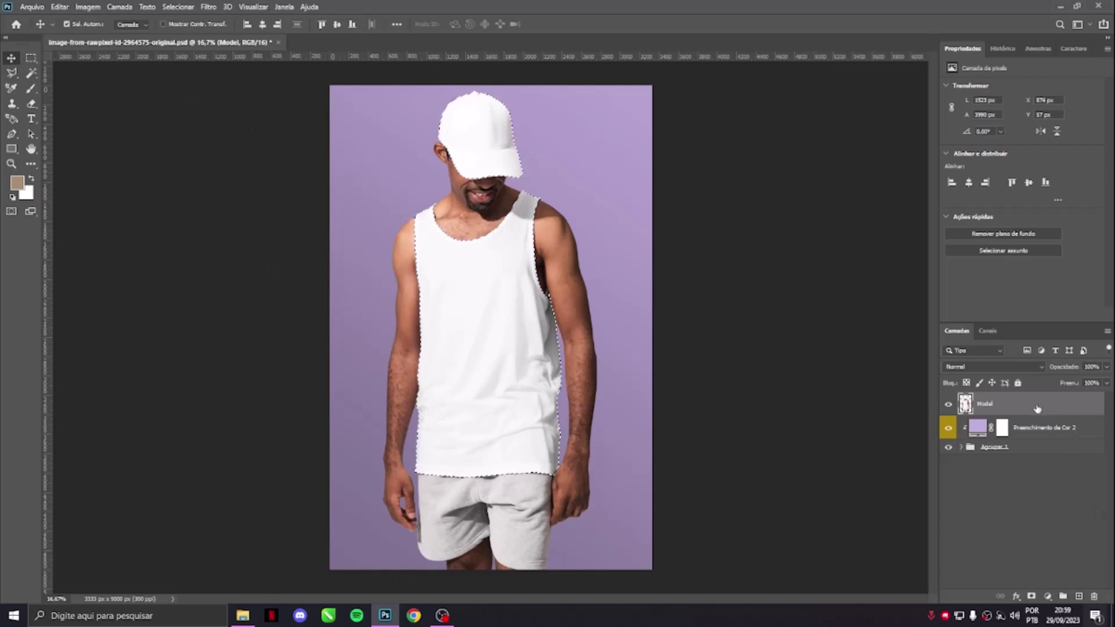
pyautogui.hotkey('ctrl', 'j')
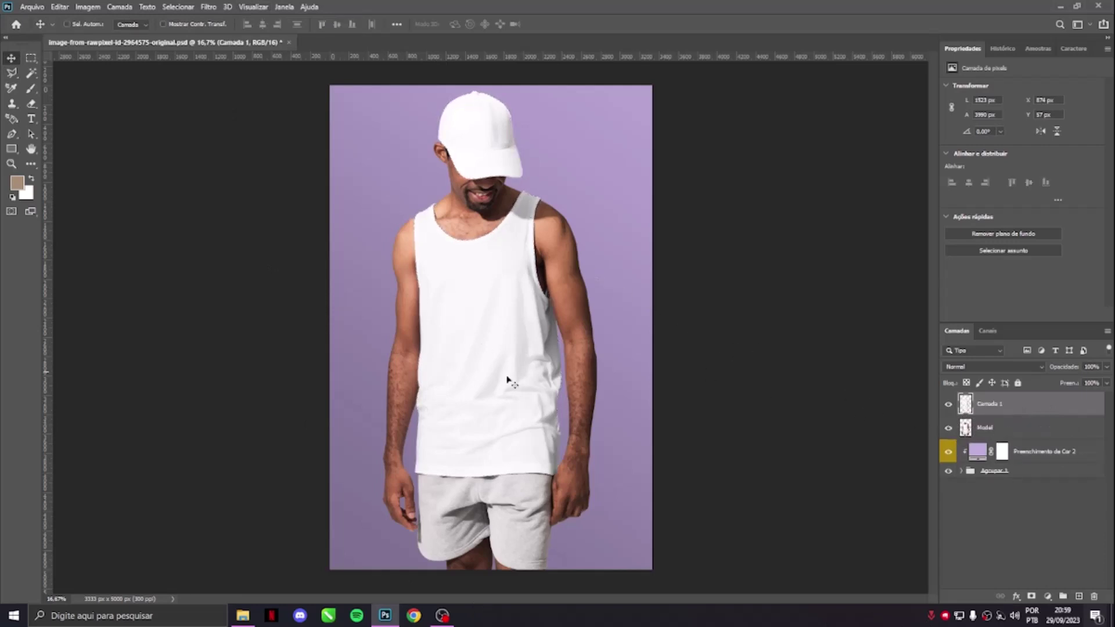
# - Hide the Model layer to inspect the cutout's strap and armhole edges, and select the cutout layer with the Brush tool active
pyautogui.click(970, 430)
pyautogui.click(948, 428)
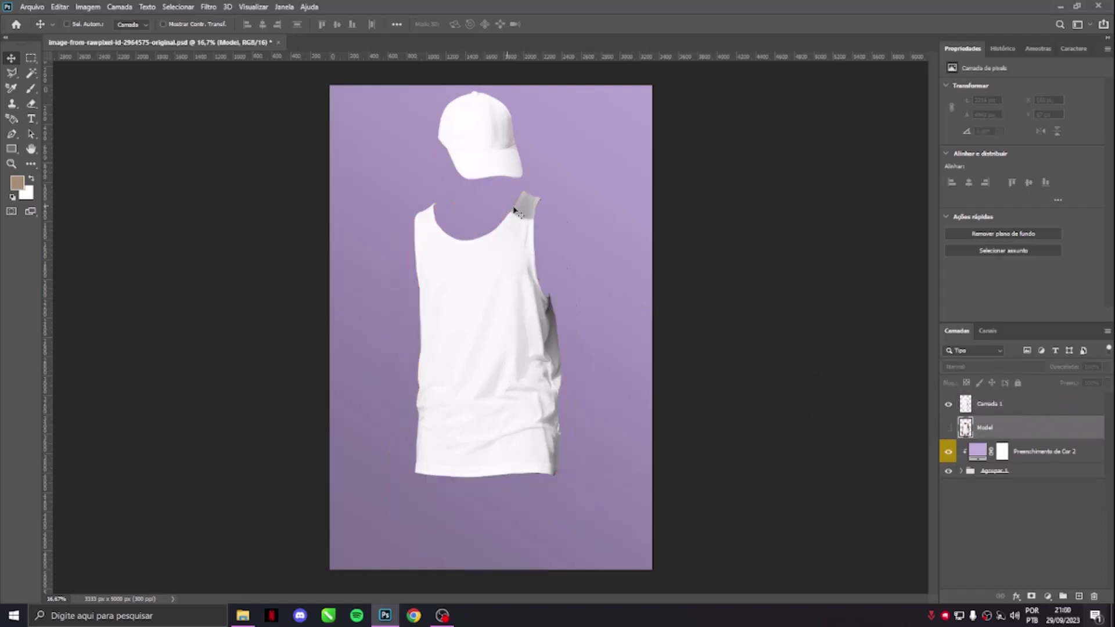
pyautogui.hotkey('ctrl', '+')
pyautogui.hotkey('ctrl', '+')
pyautogui.hotkey('ctrl', '+')
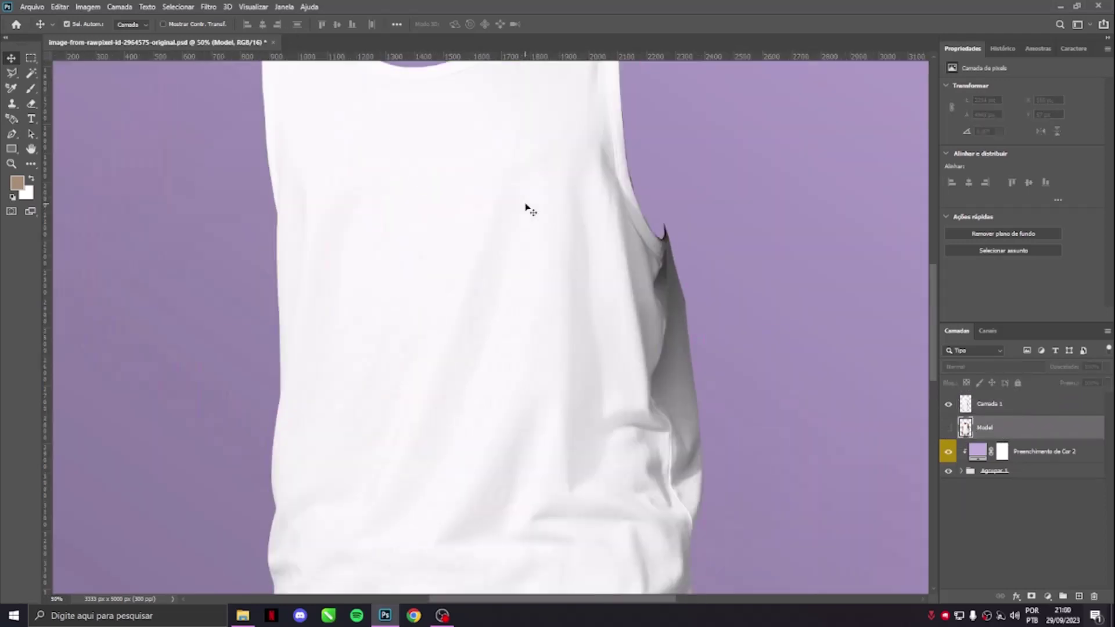
pyautogui.hotkey('ctrl', '+')
pyautogui.moveTo(527, 209); pyautogui.dragTo(492, 542)
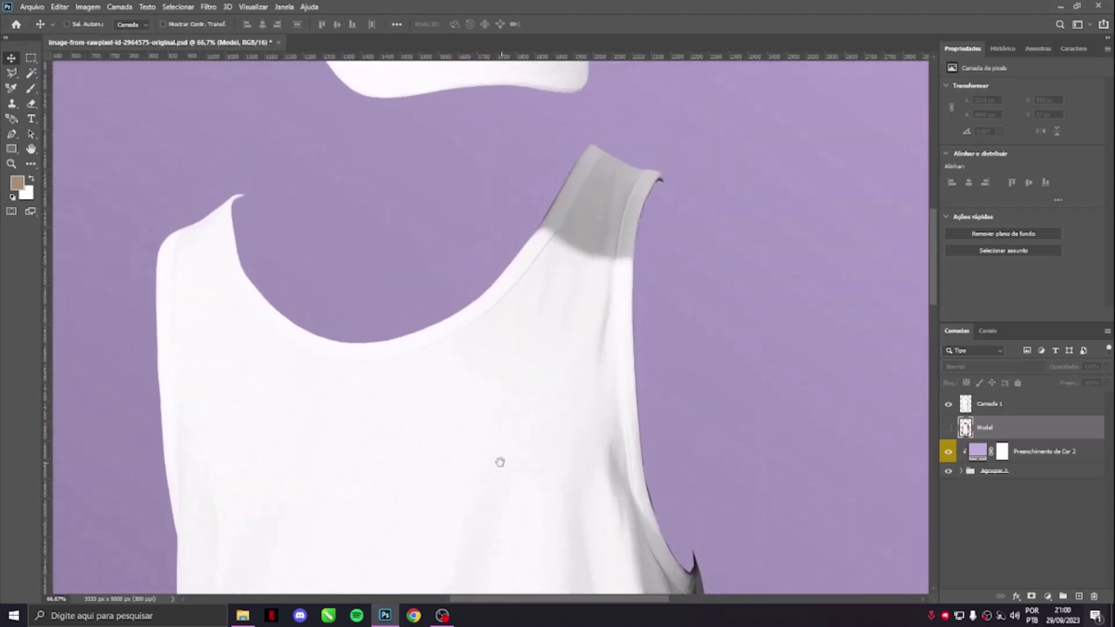
pyautogui.click(31, 89)
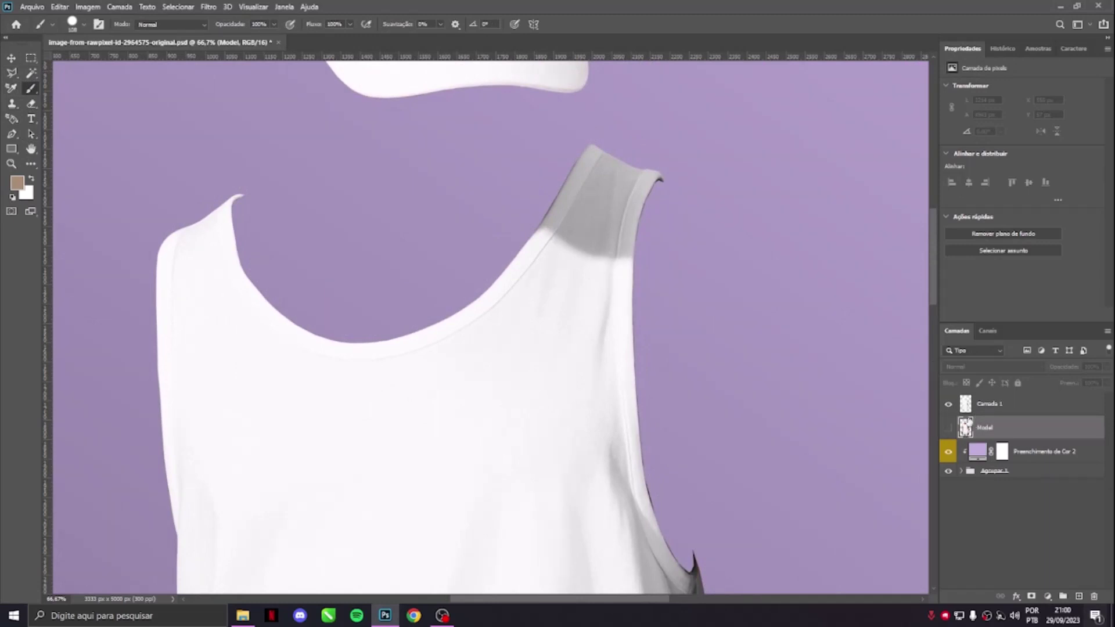
pyautogui.click(996, 404)
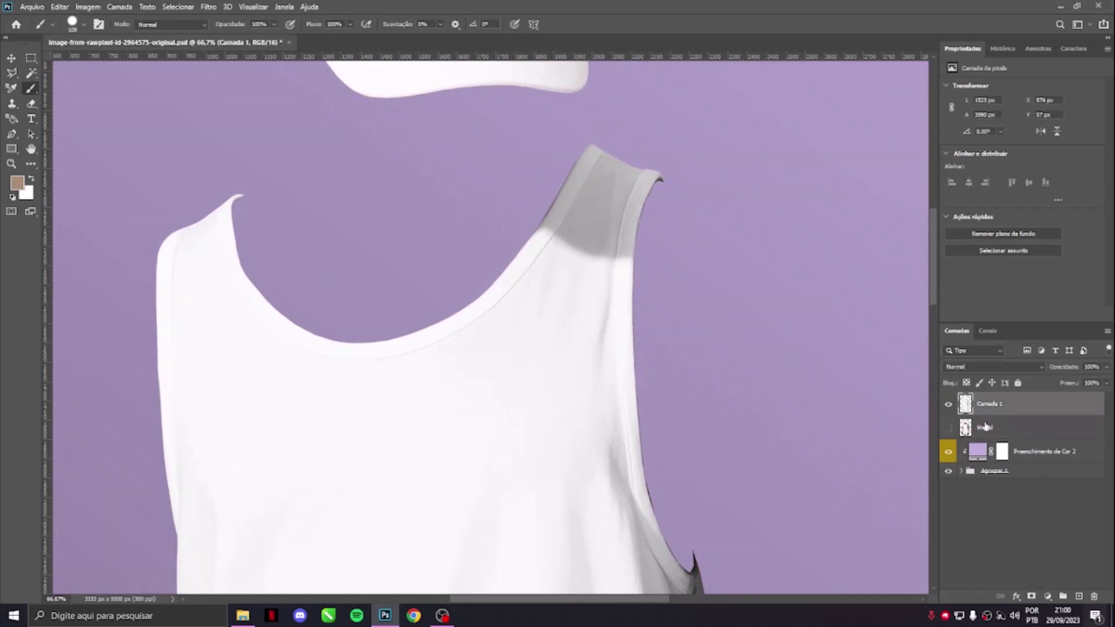
pyautogui.click(1032, 597)
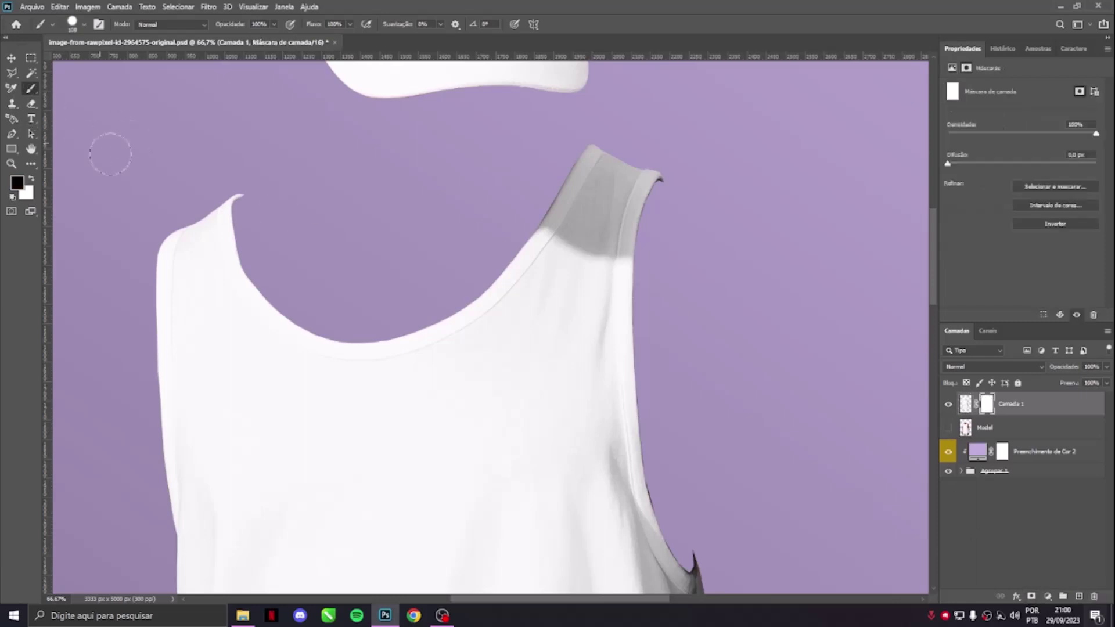
pyautogui.moveTo(281, 209)
pyautogui.mouseDown()
pyautogui.moveTo(267, 212)
pyautogui.moveTo(486, 288)
pyautogui.moveTo(708, 213)
pyautogui.mouseUp()
pyautogui.scroll(4, 423, 208)
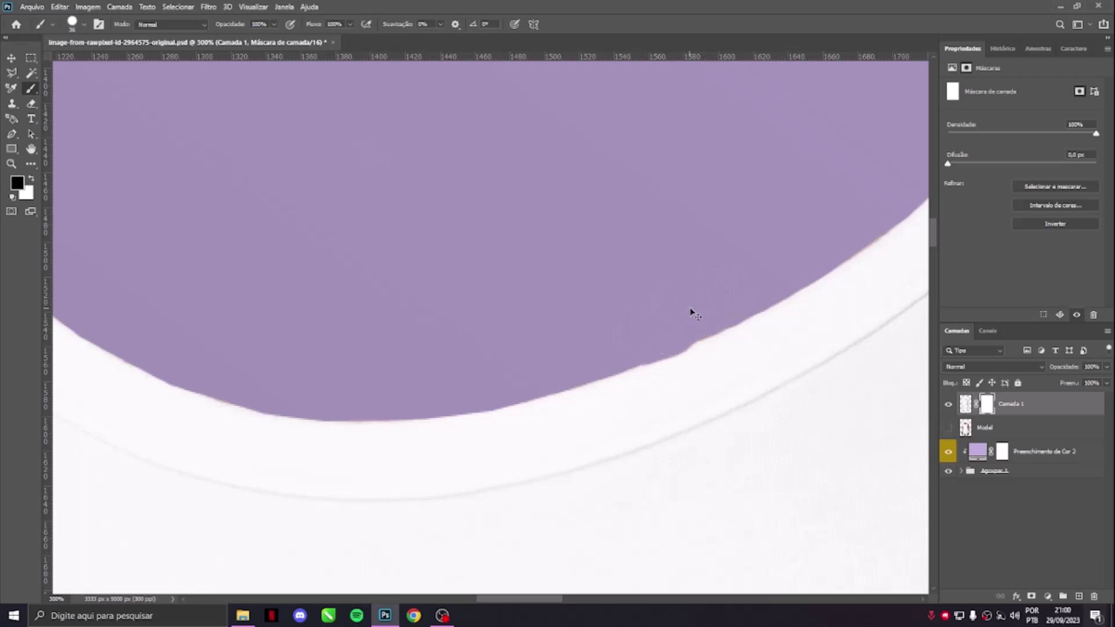
pyautogui.hotkey('ctrl', 'z')
pyautogui.keyDown('alt'); pyautogui.click(701, 302); pyautogui.keyUp('alt')
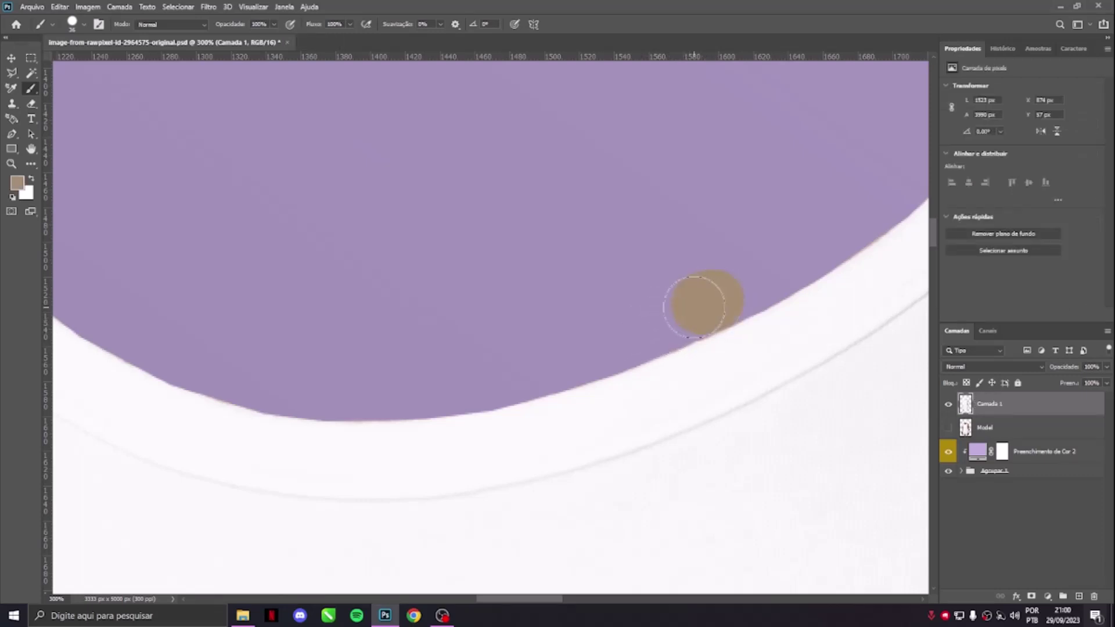
# - Add a layer mask to the cutout layer and paint away the fringe along the tank top's neckline and plain white strap
pyautogui.click(1031, 597)
pyautogui.hscroll(-10, 481, 390)
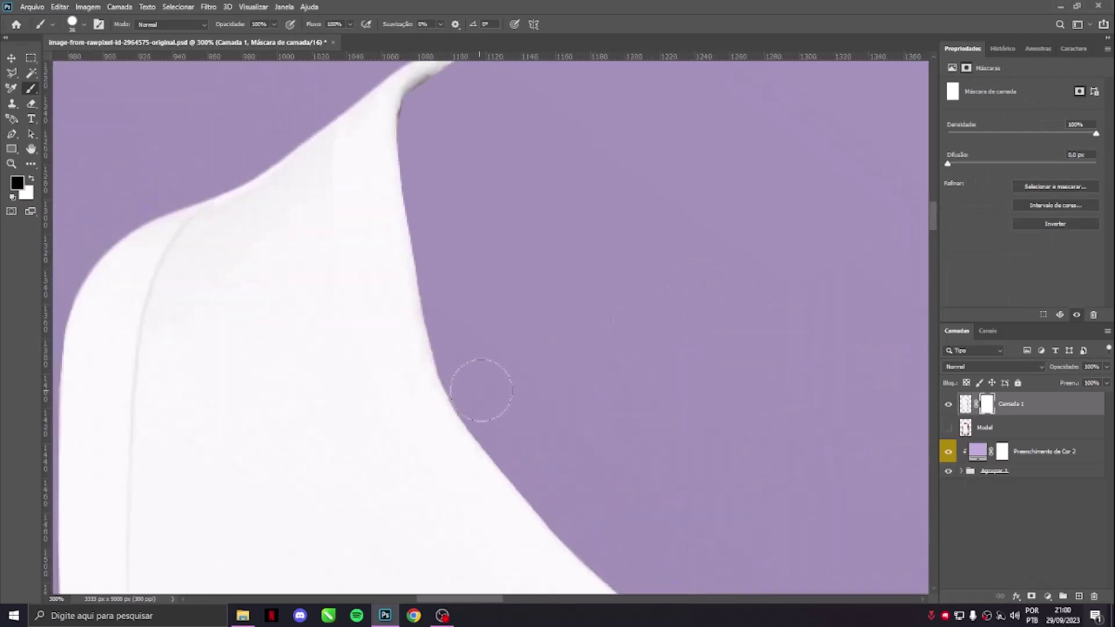
pyautogui.scroll(3, 526, 224)
pyautogui.scroll(-5, 518, 224)
pyautogui.hscroll(-5, 518, 224)
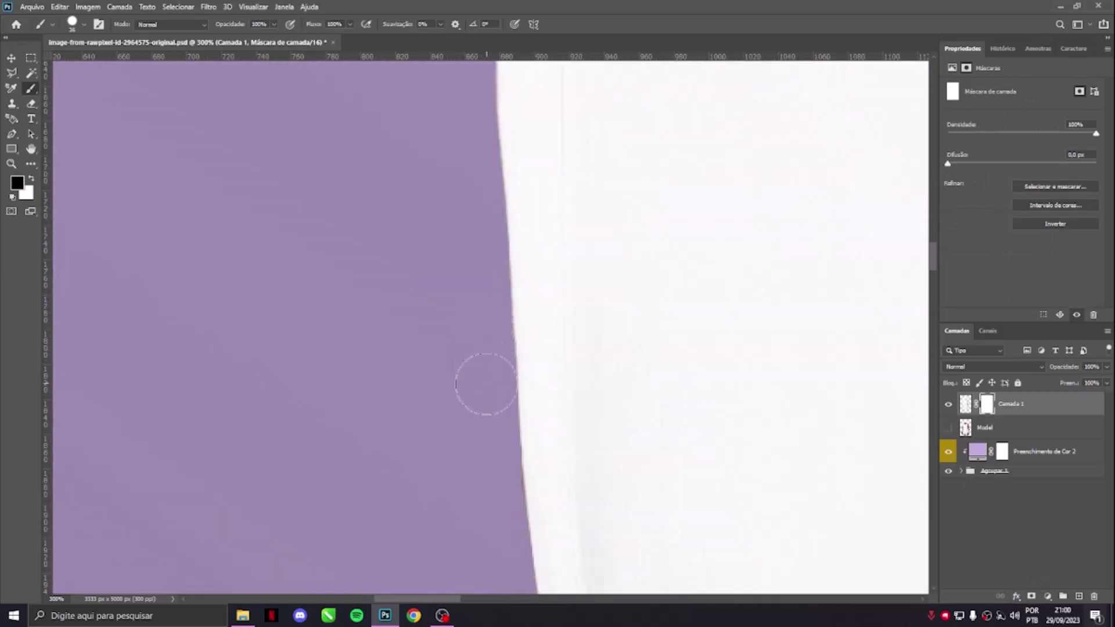
# - Paint black on the mask along the tank top's long white side edge to hide the leftover skin-coloured fringe
pyautogui.scroll(-8, 416, 224)
pyautogui.hscroll(2, 415, 224)
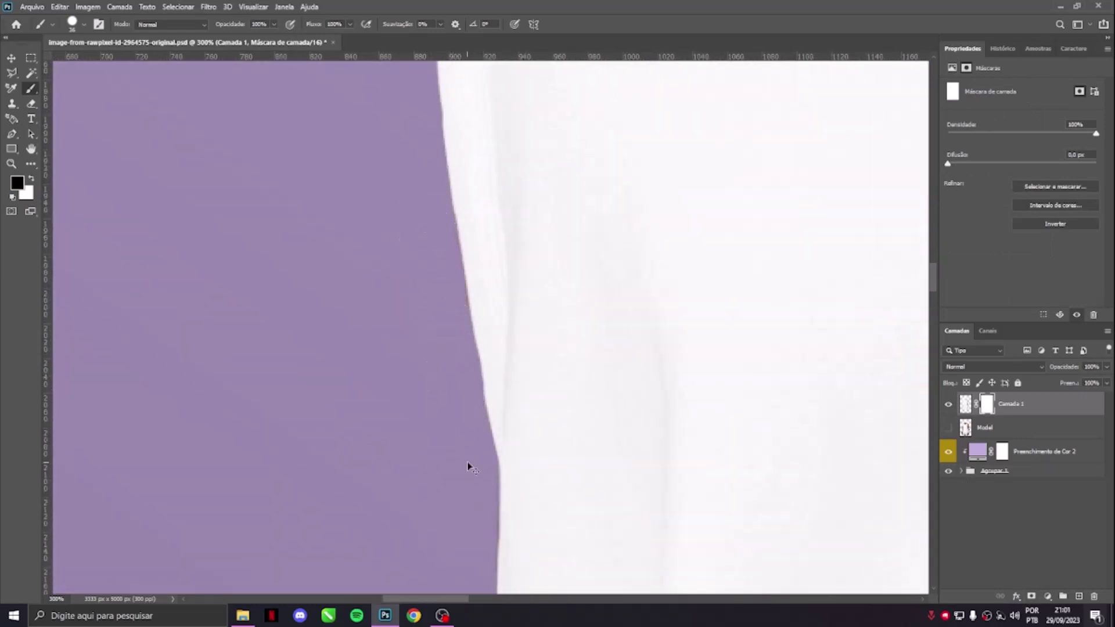
pyautogui.scroll(-5, 468, 523)
pyautogui.hscroll(2, 468, 523)
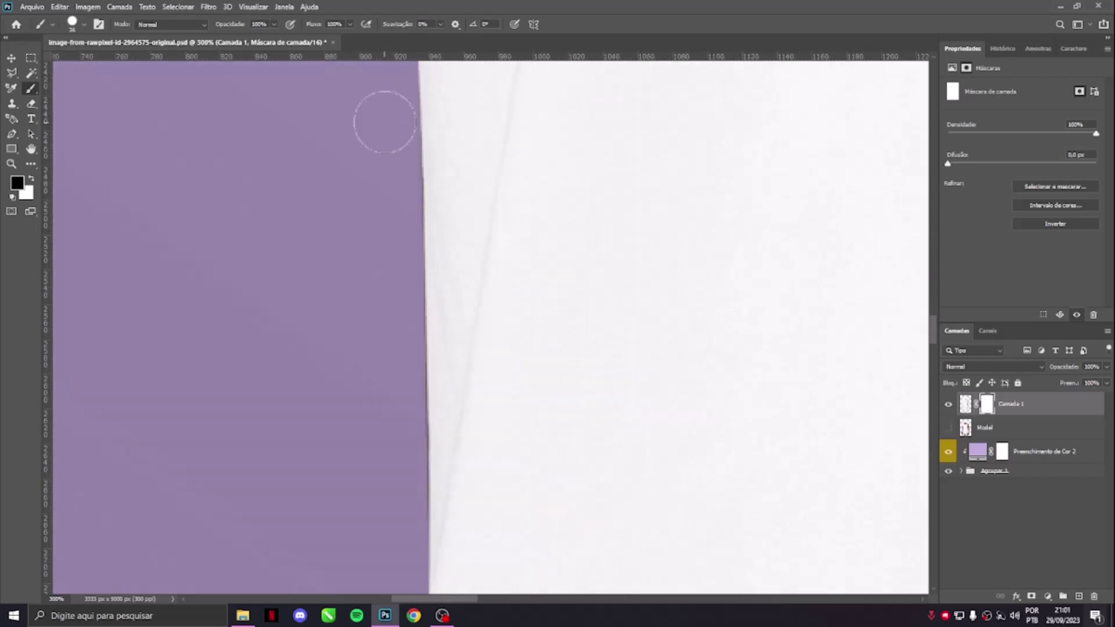
pyautogui.scroll(5, 394, 461)
pyautogui.hscroll(-1, 394, 461)
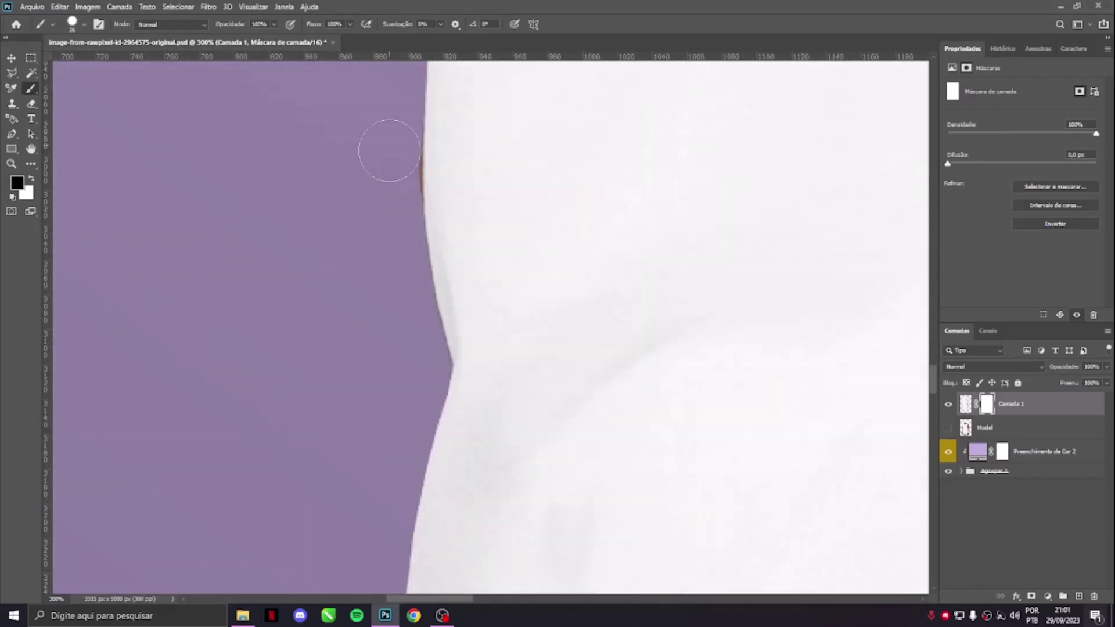
# - Mask out the dark fringe along the tank top's bottom hem with the brush
pyautogui.scroll(-10, 412, 325)
pyautogui.scroll(-4, 412, 308)
pyautogui.scroll(3, 412, 309)
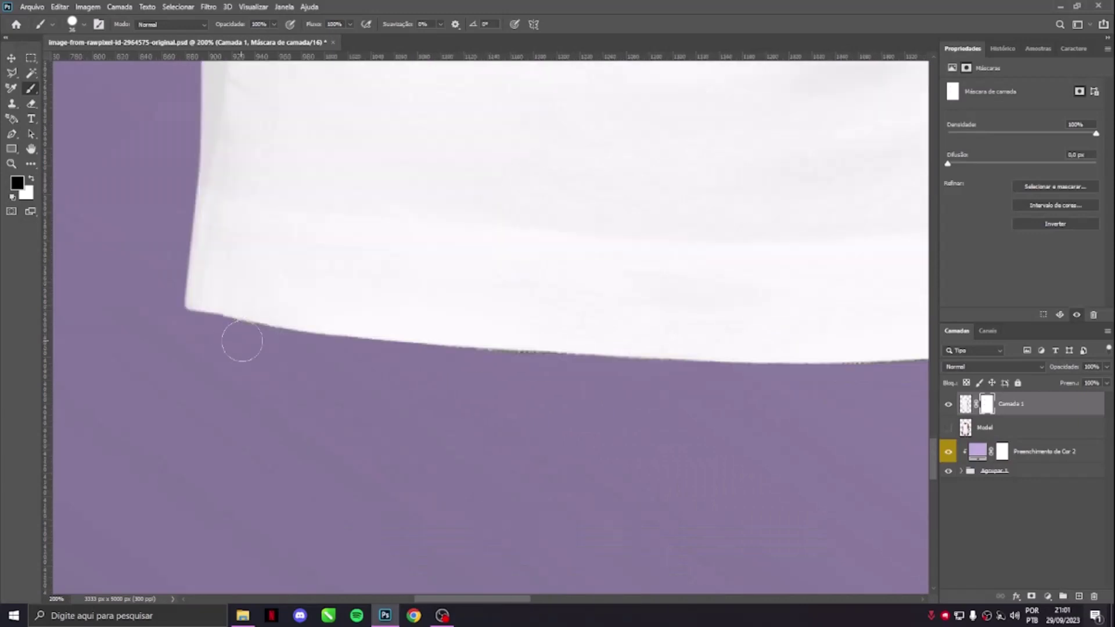
pyautogui.moveTo(242, 341); pyautogui.dragTo(562, 376)
pyautogui.hscroll(10, 562, 376)
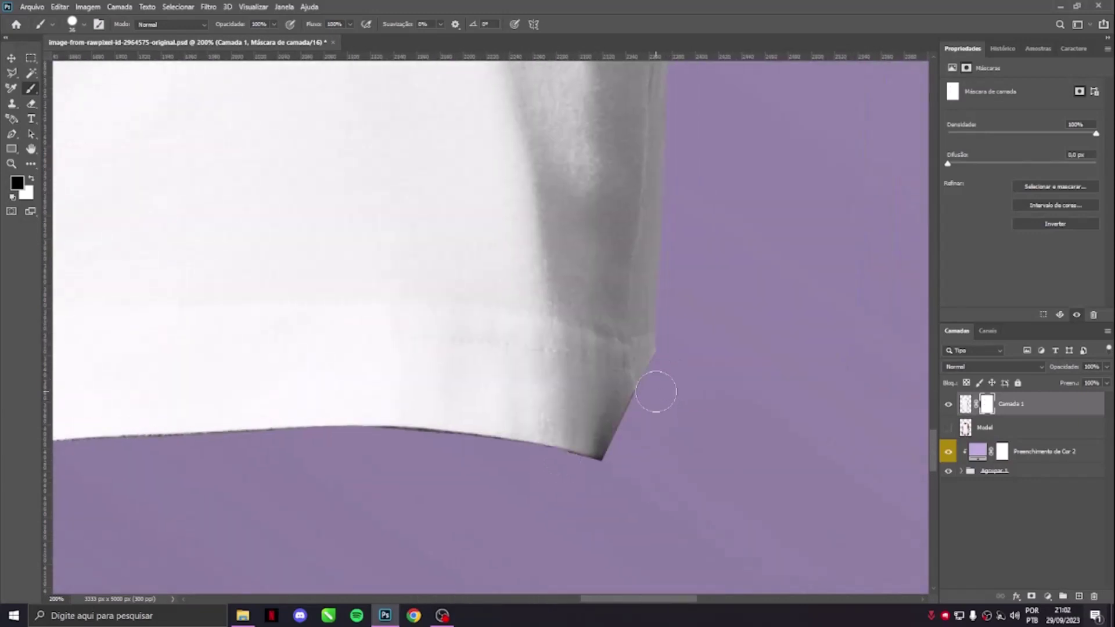
# - Outline the fringe along the shaded side edge below the armhole with the Polygonal Lasso to trim it on the mask
pyautogui.scroll(10, 656, 392)
pyautogui.press('l')
pyautogui.click(495, 150)
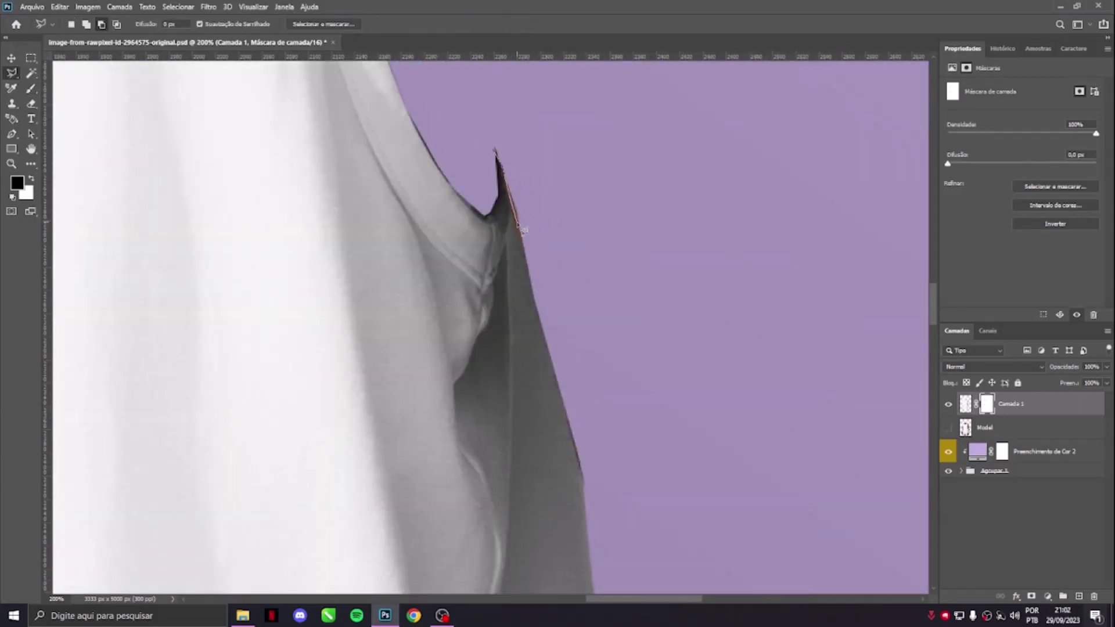
pyautogui.click(537, 285)
pyautogui.click(581, 465)
pyautogui.click(609, 472)
pyautogui.click(642, 324)
pyautogui.click(523, 95)
pyautogui.click(494, 149)
# - Resize the brush to 31 px and mask out the dark fringe around the armhole beside the shaded strap
pyautogui.press('b')
pyautogui.keyDown('alt'); pyautogui.rightClick(643, 328); pyautogui.keyUp('alt')
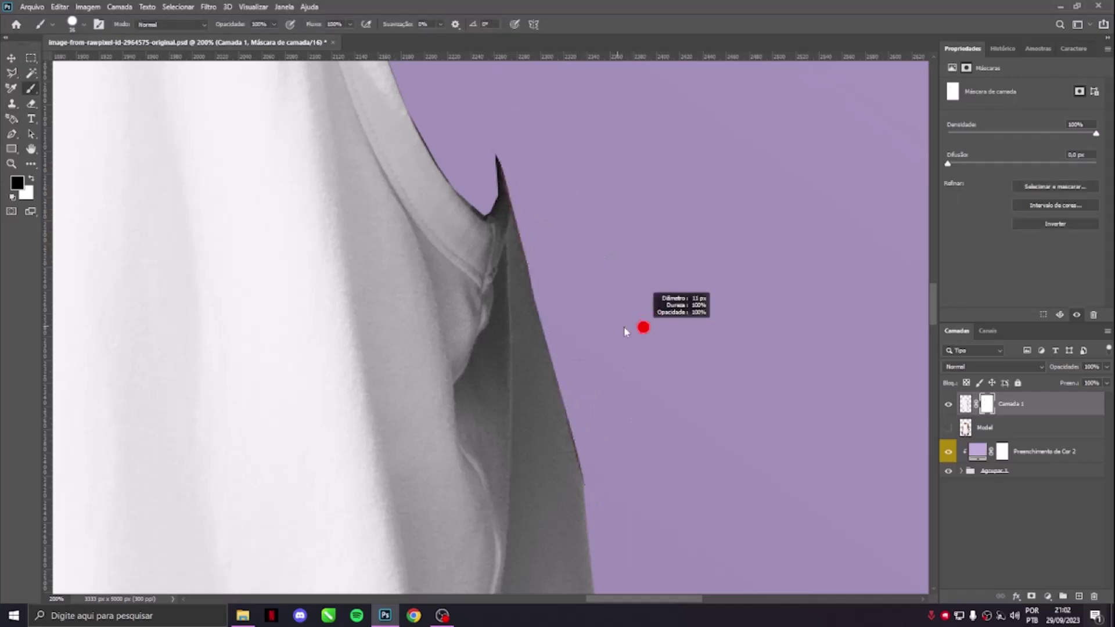
pyautogui.scroll(5, 578, 389)
pyautogui.hscroll(-2, 578, 389)
pyautogui.keyDown('alt'); pyautogui.rightClick(520, 348); pyautogui.keyUp('alt')
pyautogui.moveTo(531, 410); pyautogui.dragTo(535, 390)
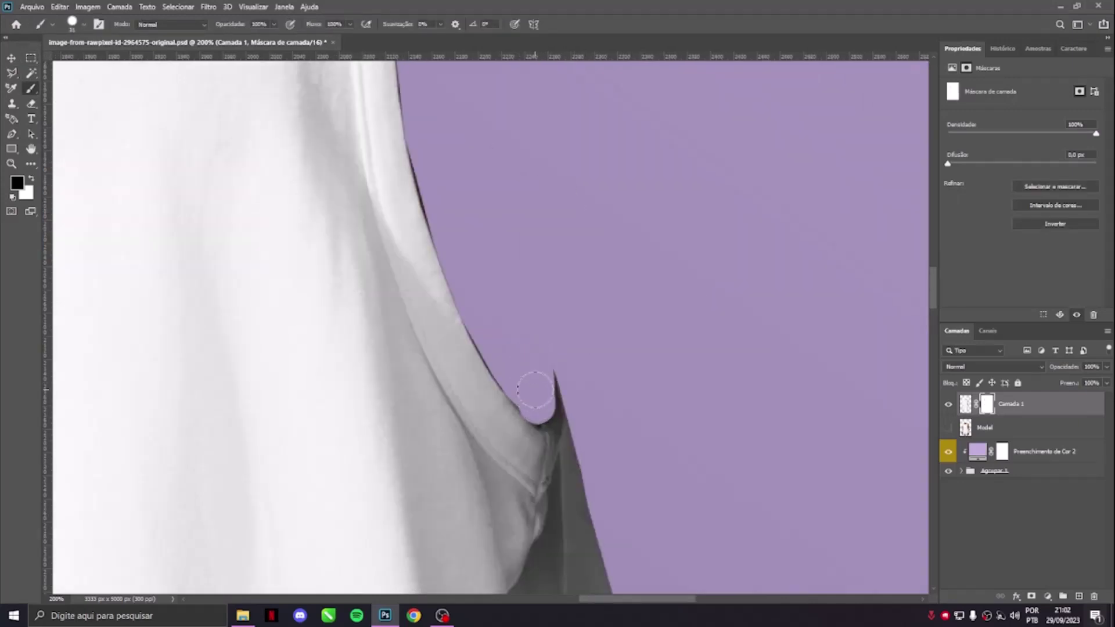
pyautogui.moveTo(426, 147); pyautogui.dragTo(451, 240)
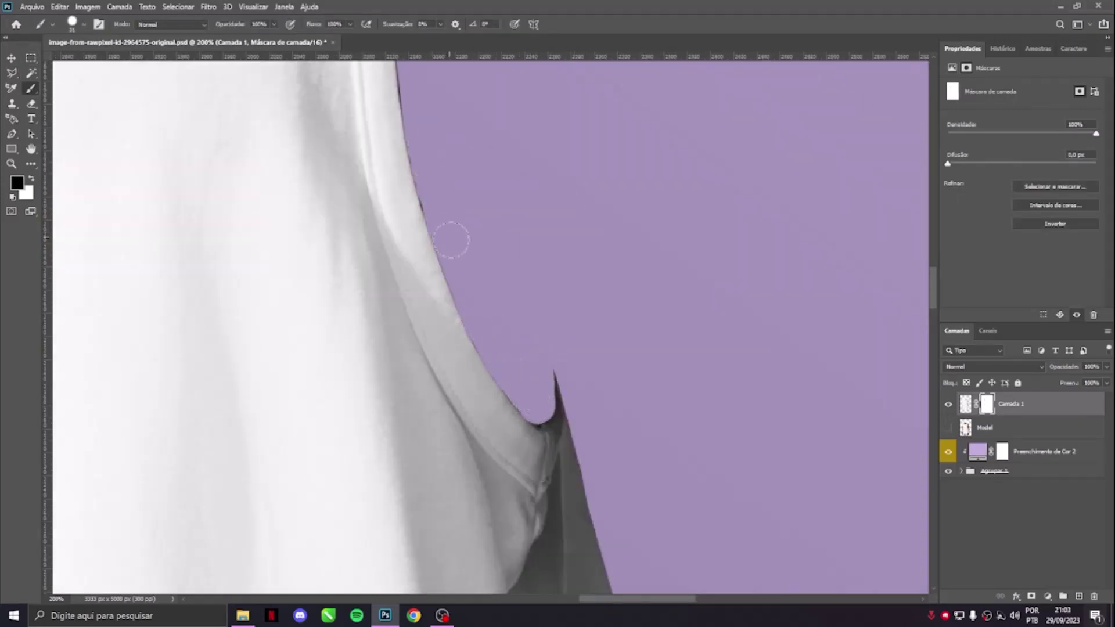
pyautogui.moveTo(428, 158); pyautogui.dragTo(520, 402)
pyautogui.moveTo(511, 314)
pyautogui.mouseDown()
pyautogui.moveTo(577, 385)
pyautogui.moveTo(553, 281)
pyautogui.mouseUp()
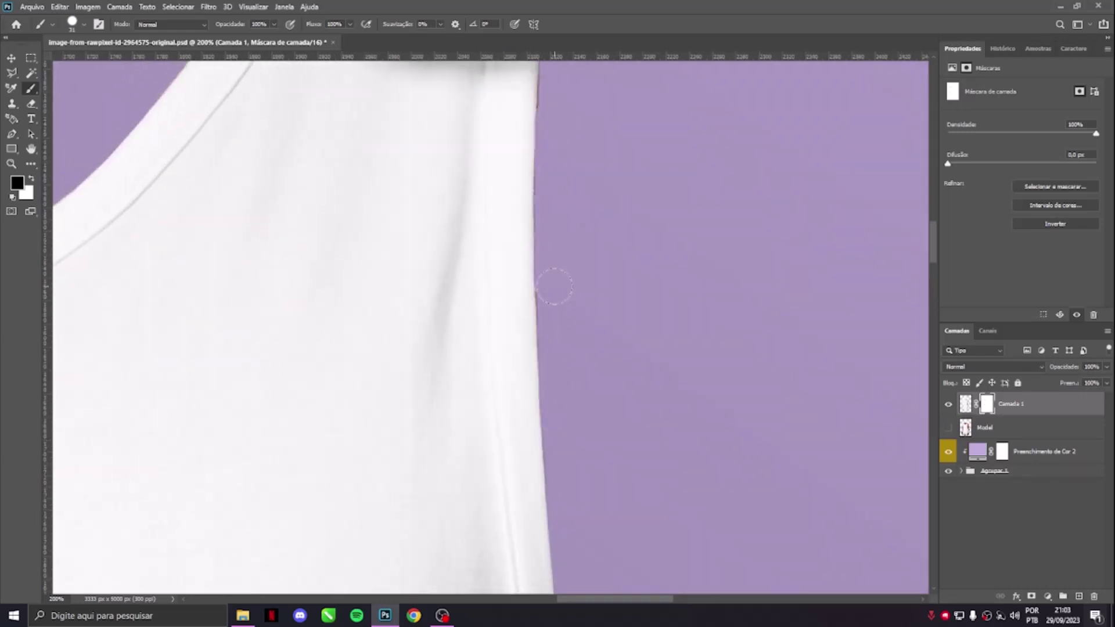
pyautogui.scroll(-3, 556, 335)
pyautogui.scroll(1, 530, 159)
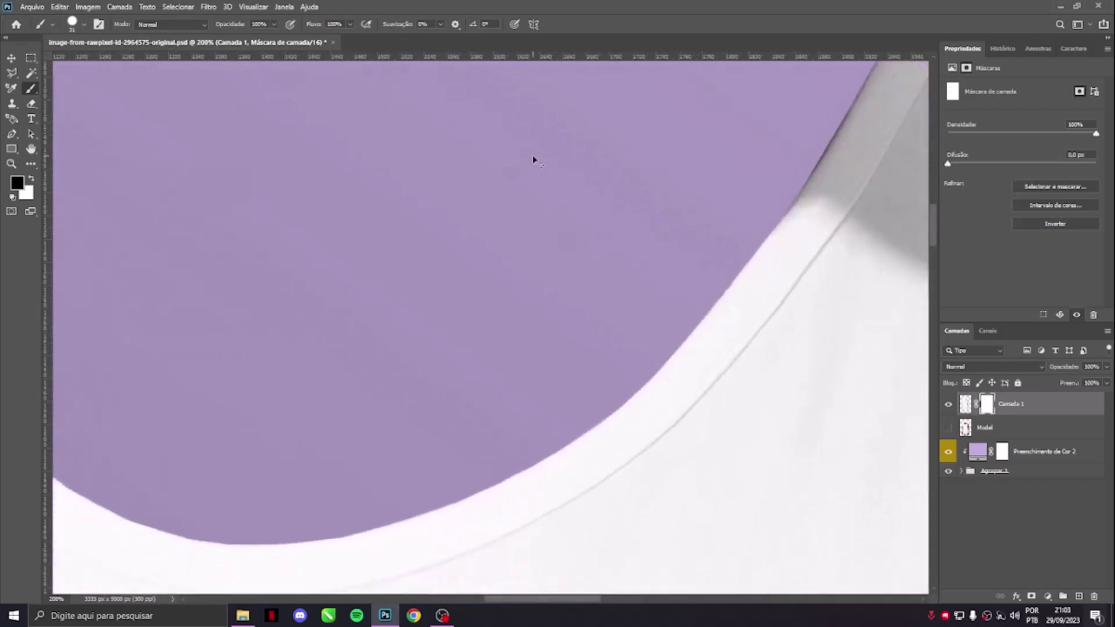
pyautogui.scroll(-1, 530, 159)
pyautogui.scroll(-3, 533, 160)
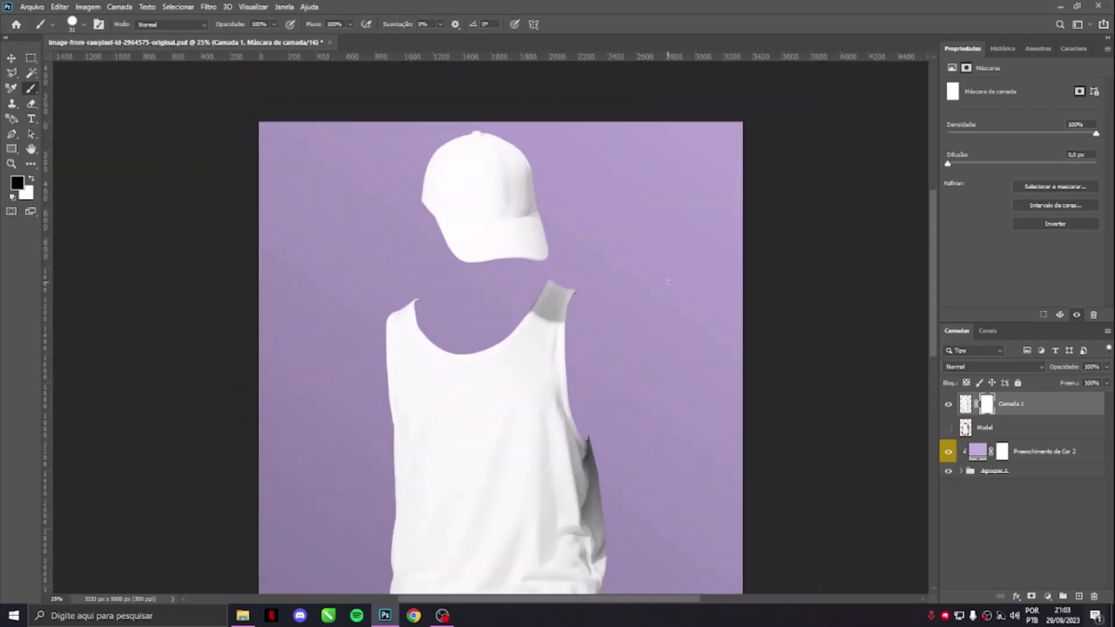
# - Convert the masked cutout layer to a smart object and rasterize it to bake in the mask
pyautogui.moveTo(530, 465); pyautogui.dragTo(530, 380)
pyautogui.click(1030, 407)
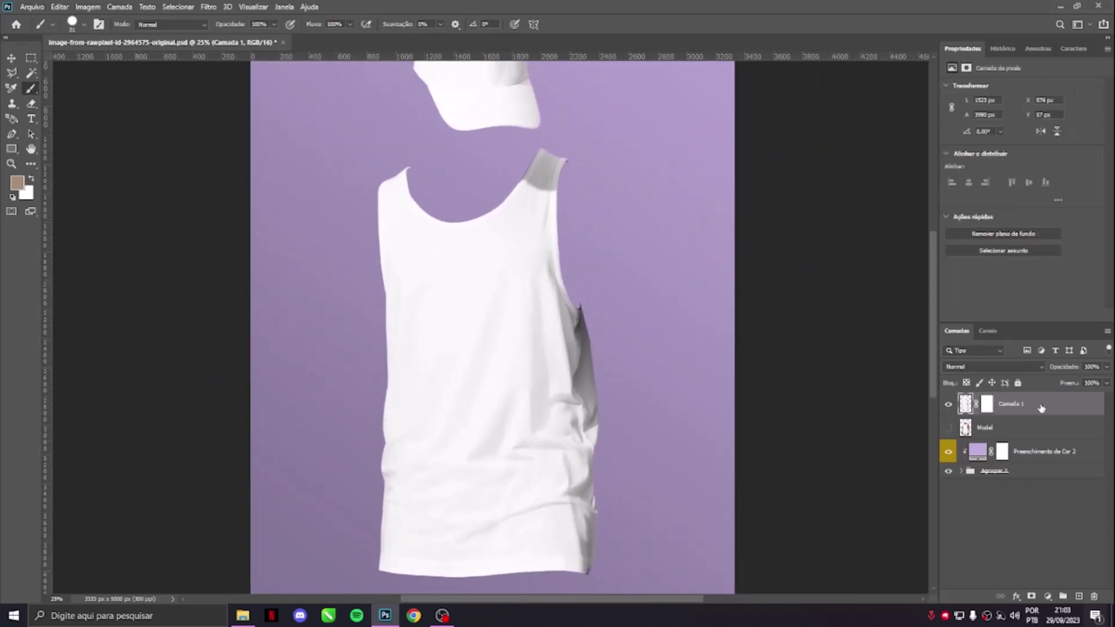
pyautogui.rightClick(1041, 408)
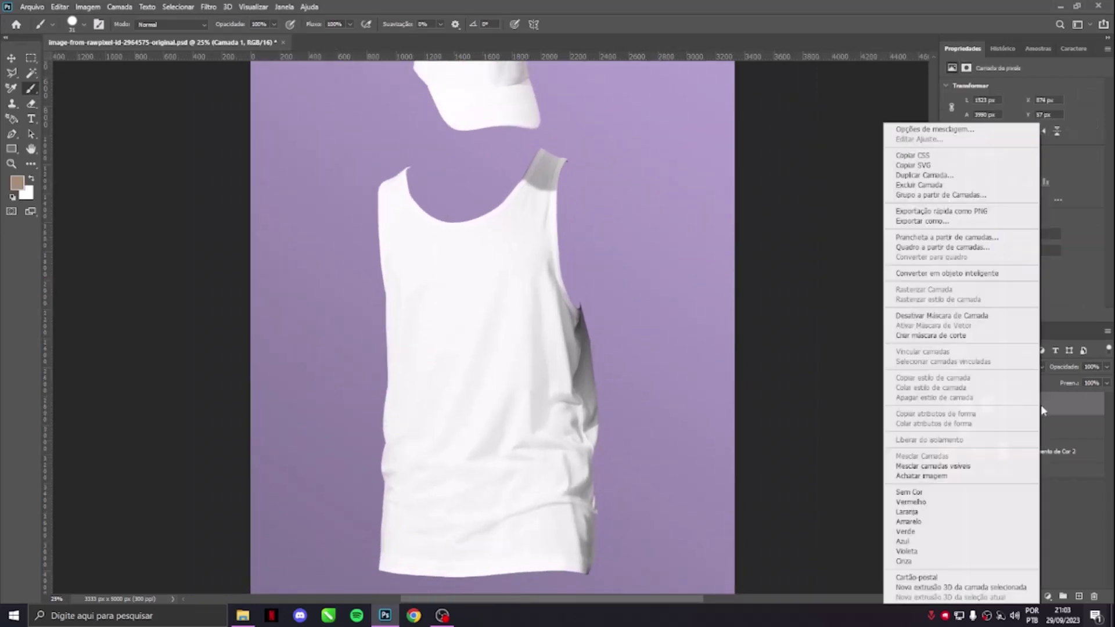
pyautogui.click(929, 273)
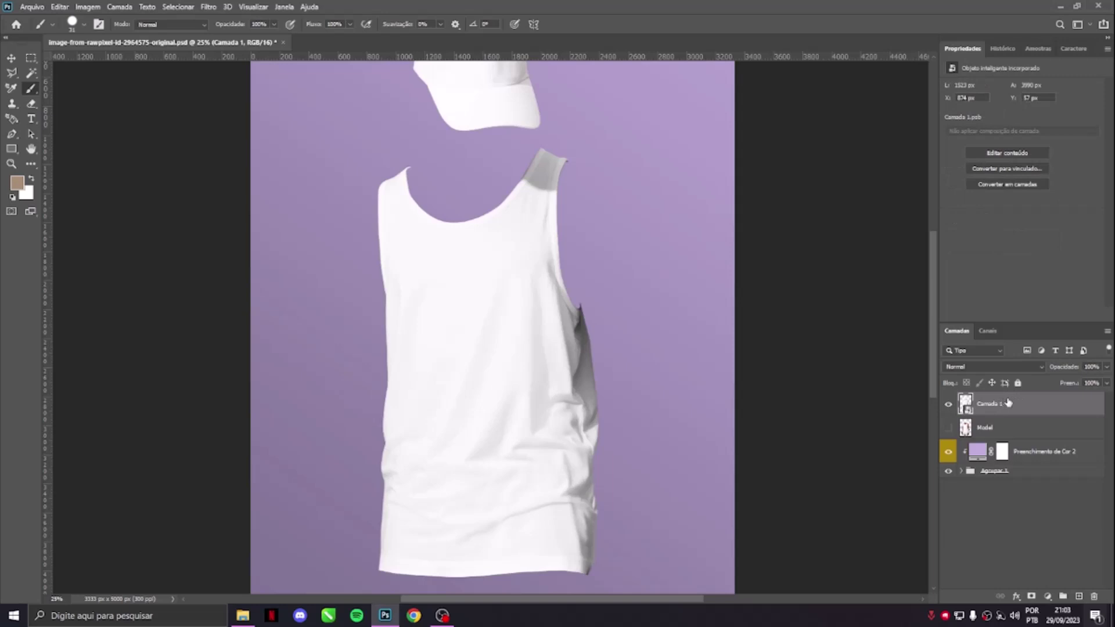
pyautogui.rightClick(1008, 402)
pyautogui.click(890, 315)
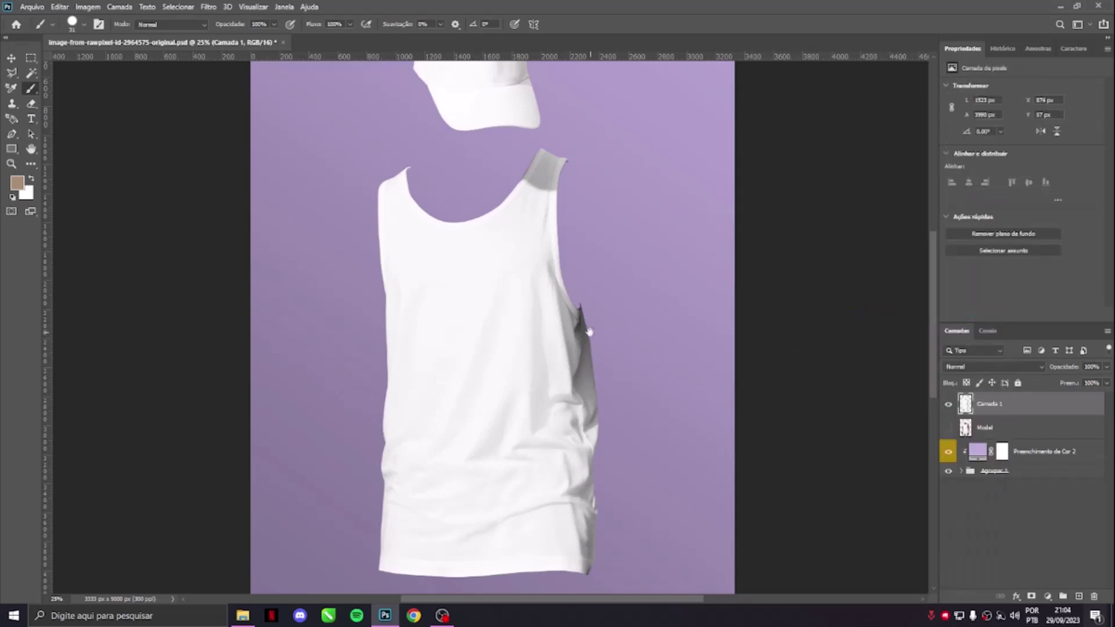
# - Duplicate the cleaned cap and tank top layer twice
pyautogui.moveTo(589, 331)
pyautogui.mouseDown()
pyautogui.moveTo(598, 395)
pyautogui.moveTo(600, 360)
pyautogui.moveTo(575, 319)
pyautogui.moveTo(579, 330)
pyautogui.mouseUp()
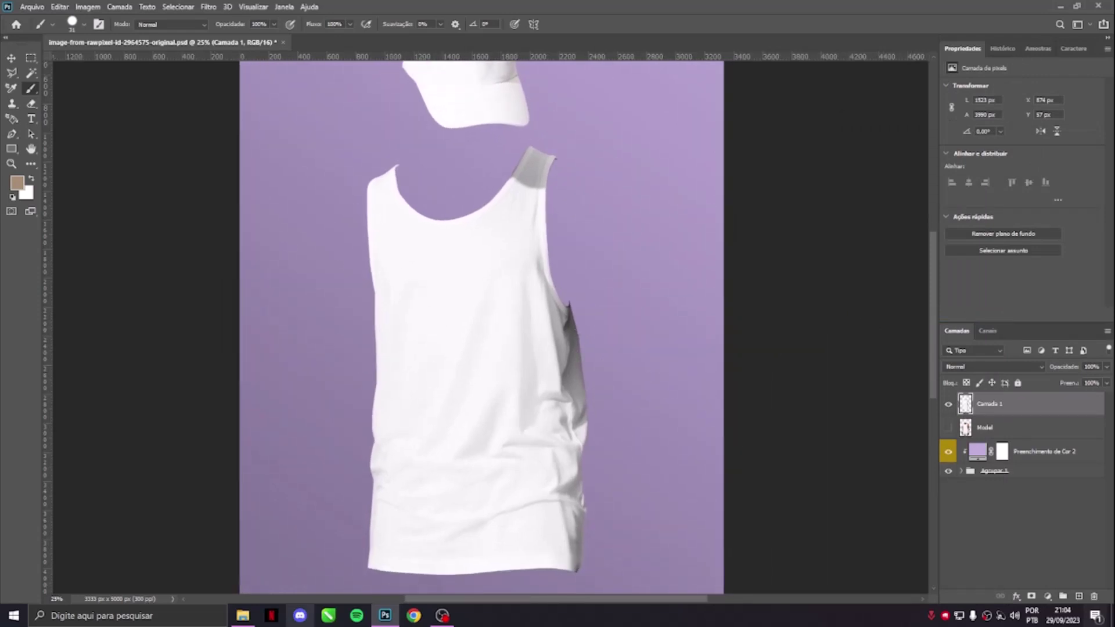
pyautogui.click(16, 59)
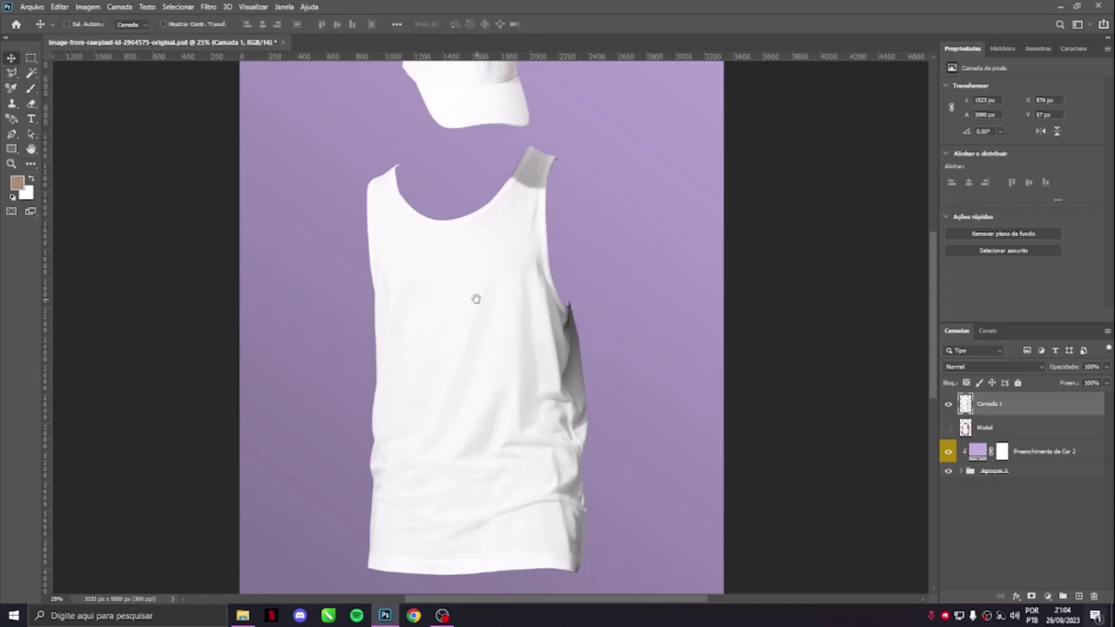
pyautogui.moveTo(476, 299); pyautogui.dragTo(485, 341)
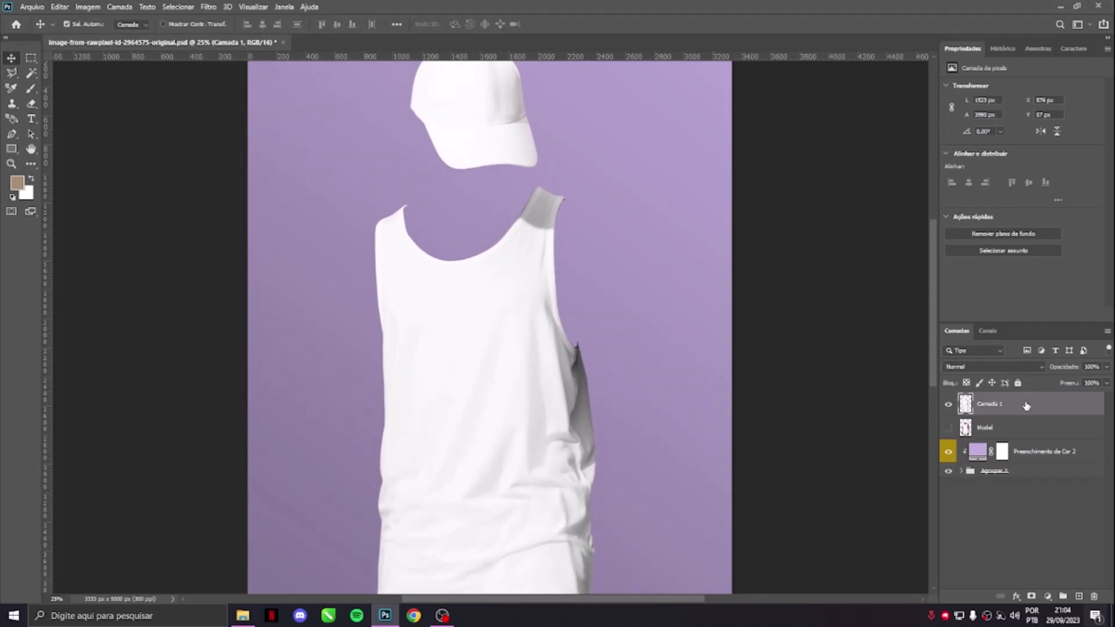
pyautogui.hotkey('ctrl', 'j')
pyautogui.hotkey('ctrl', 'j')
# - Hide the original cutout and its first copy, and rename the topmost copy as Luz
pyautogui.click(948, 404)
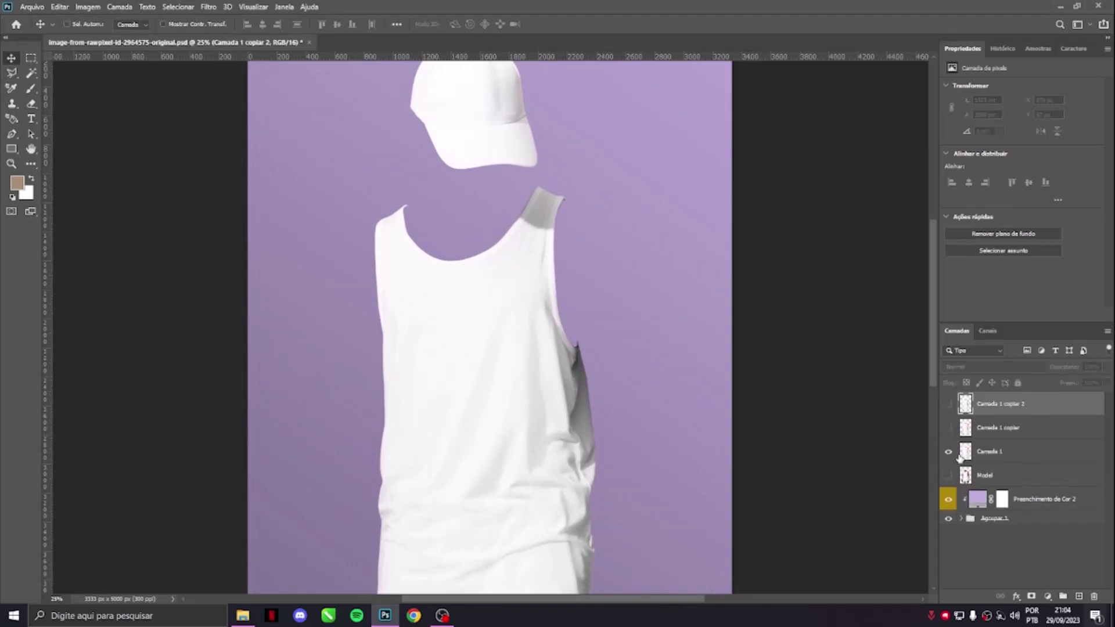
pyautogui.click(949, 453)
pyautogui.click(949, 403)
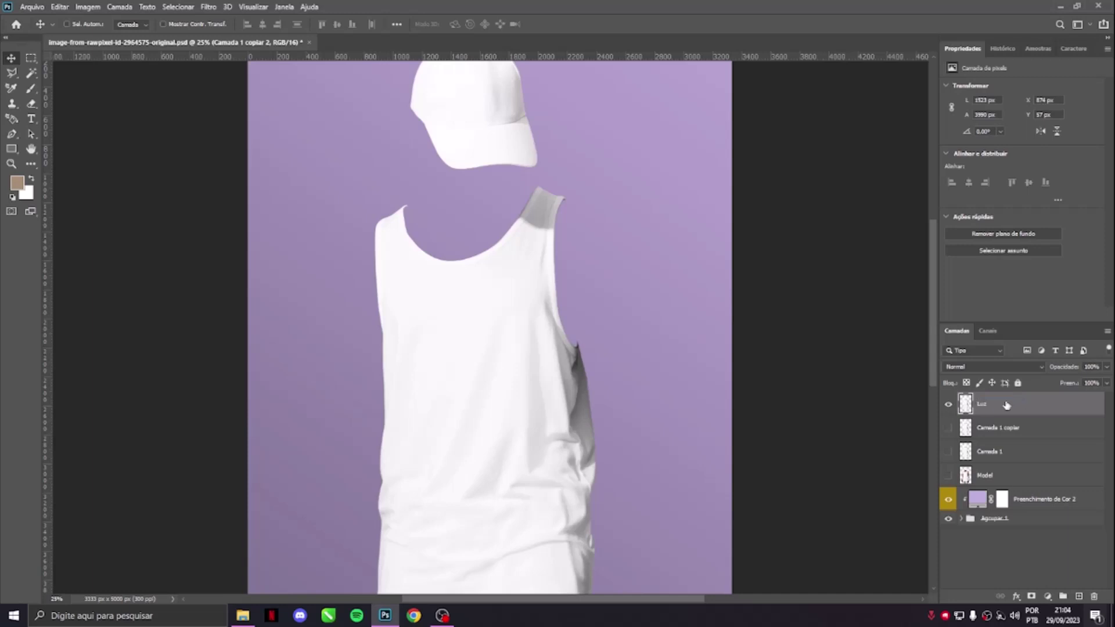
pyautogui.press('Return')
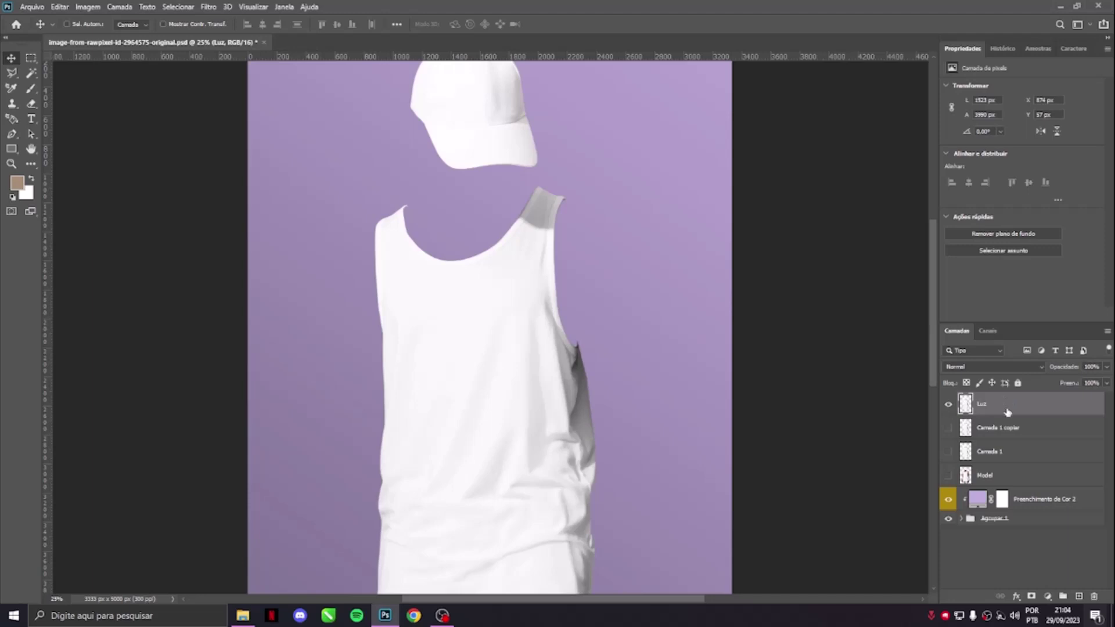
# - Open the Luz layer's blending options and keep Blend If on the gray channel (Cinza)
pyautogui.press('h')
pyautogui.doubleClick(1050, 405)
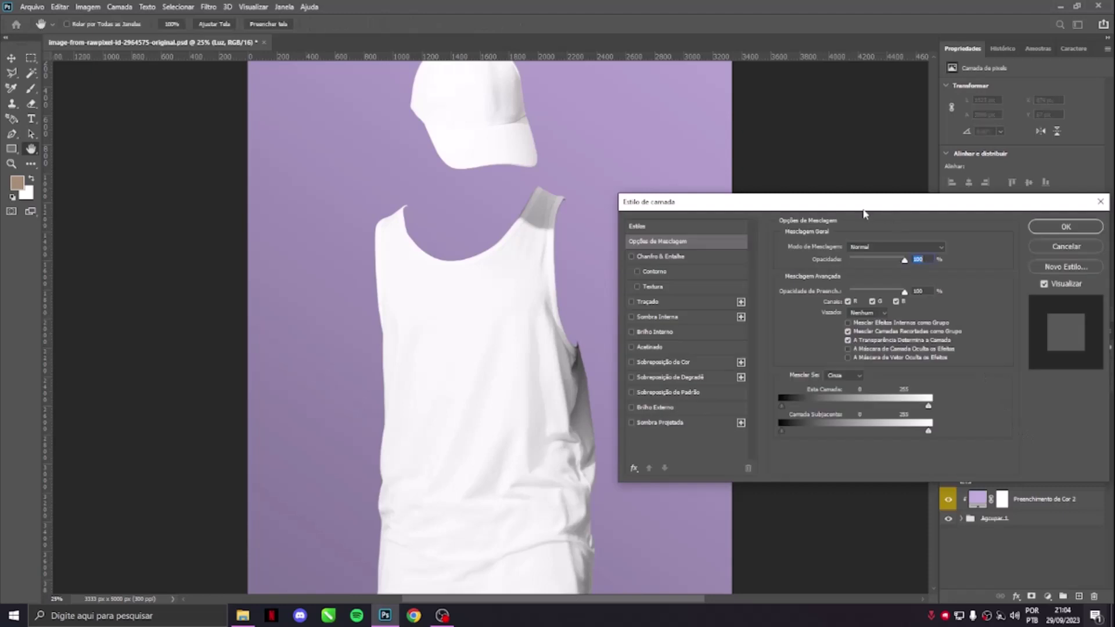
pyautogui.moveTo(866, 213); pyautogui.dragTo(848, 143)
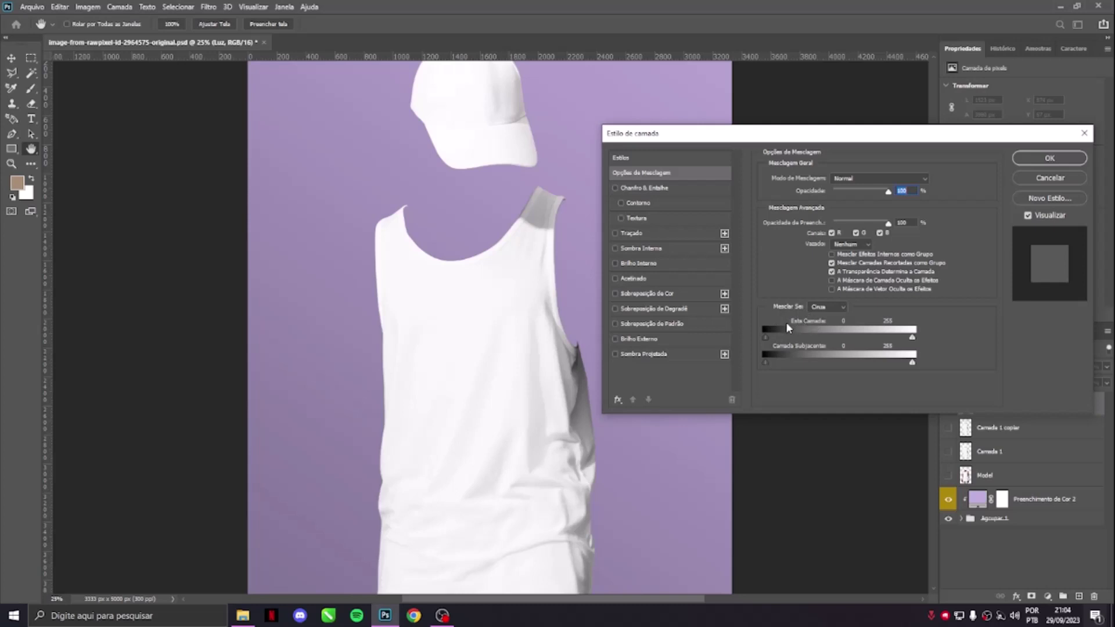
pyautogui.moveTo(765, 338); pyautogui.dragTo(767, 337)
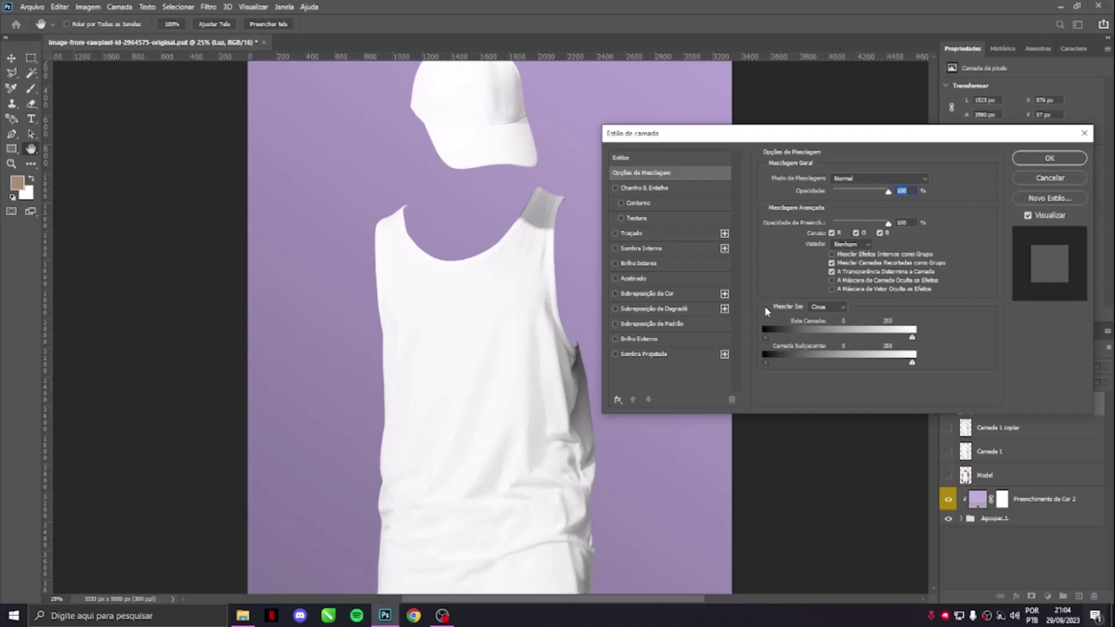
pyautogui.click(823, 308)
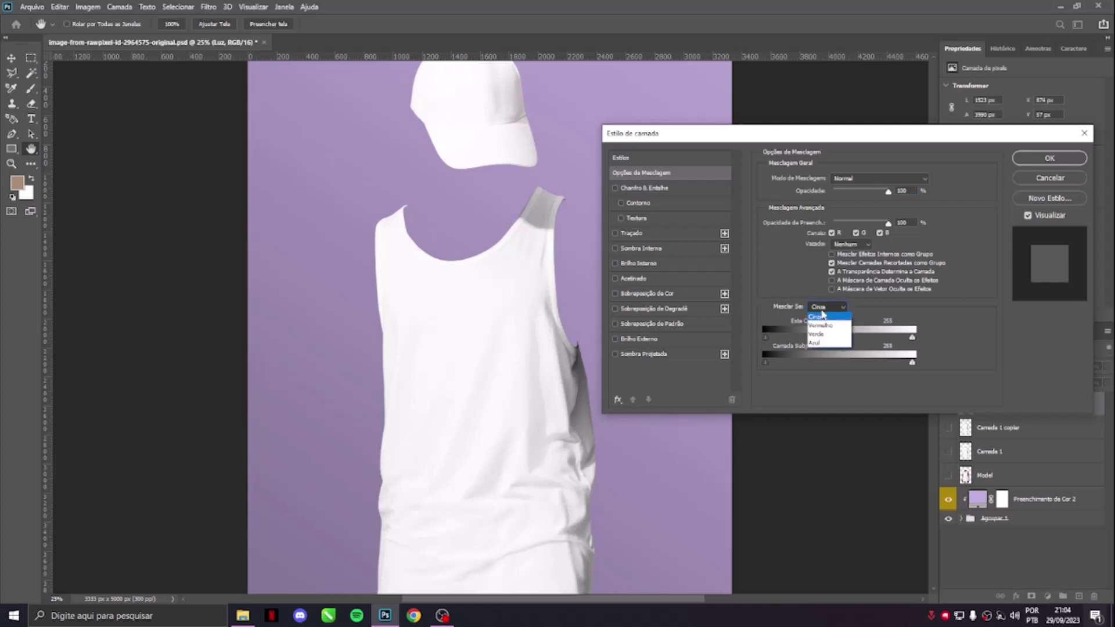
pyautogui.click(827, 311)
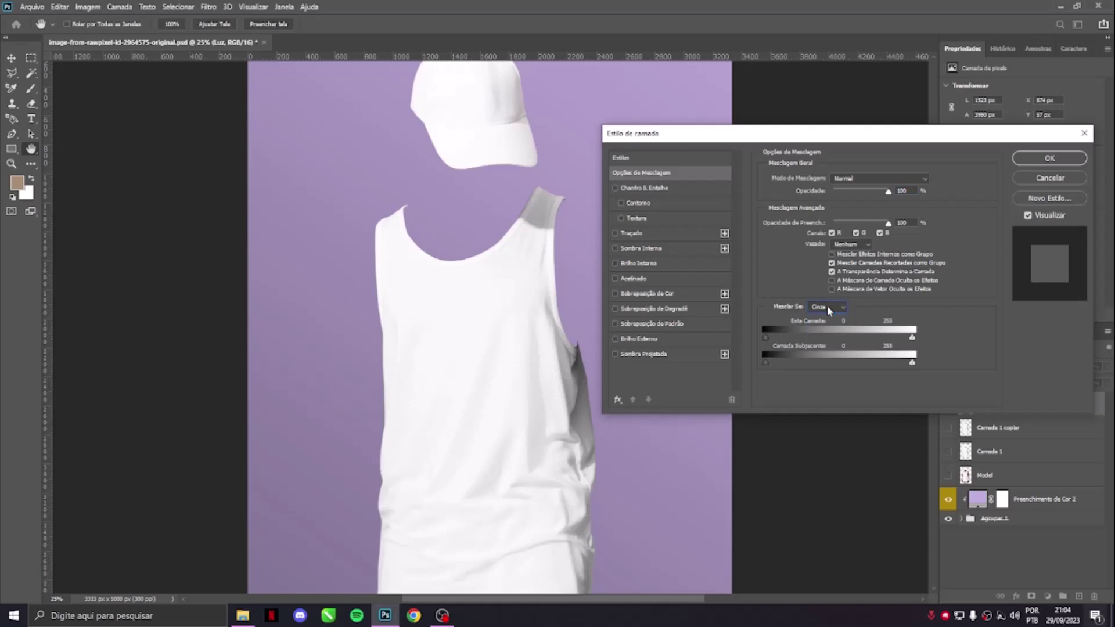
pyautogui.click(827, 307)
pyautogui.click(818, 314)
# - Split the black Blend If slider for this layer and set its halves to 243 and 255 to keep only the highlights
pyautogui.press('alt')
pyautogui.press('alt')
pyautogui.moveTo(768, 338); pyautogui.dragTo(779, 340)
pyautogui.press('alt')
pyautogui.moveTo(766, 342); pyautogui.dragTo(963, 351)
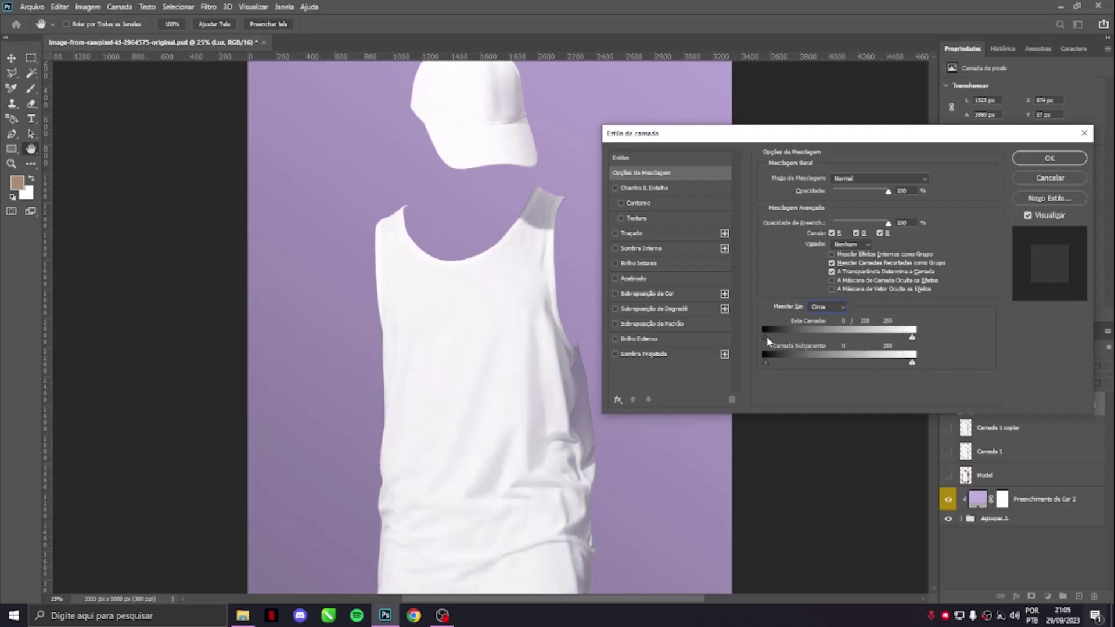
pyautogui.moveTo(765, 337); pyautogui.dragTo(905, 337)
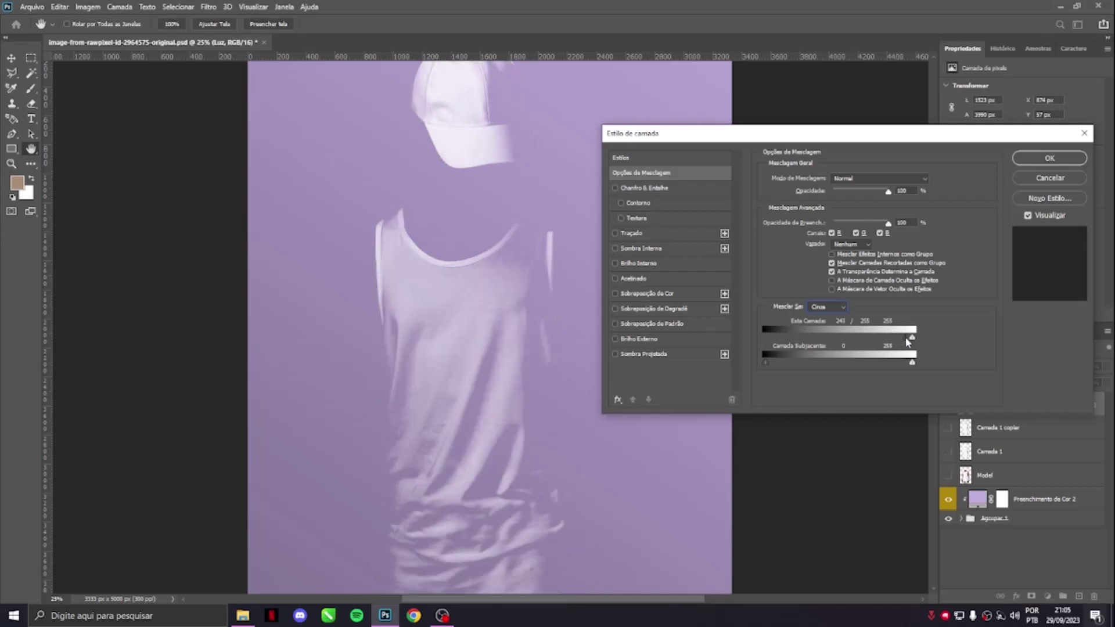
pyautogui.moveTo(541, 105)
pyautogui.mouseDown()
pyautogui.moveTo(503, 228)
pyautogui.moveTo(540, 120)
pyautogui.mouseUp()
pyautogui.moveTo(506, 331); pyautogui.dragTo(478, 323)
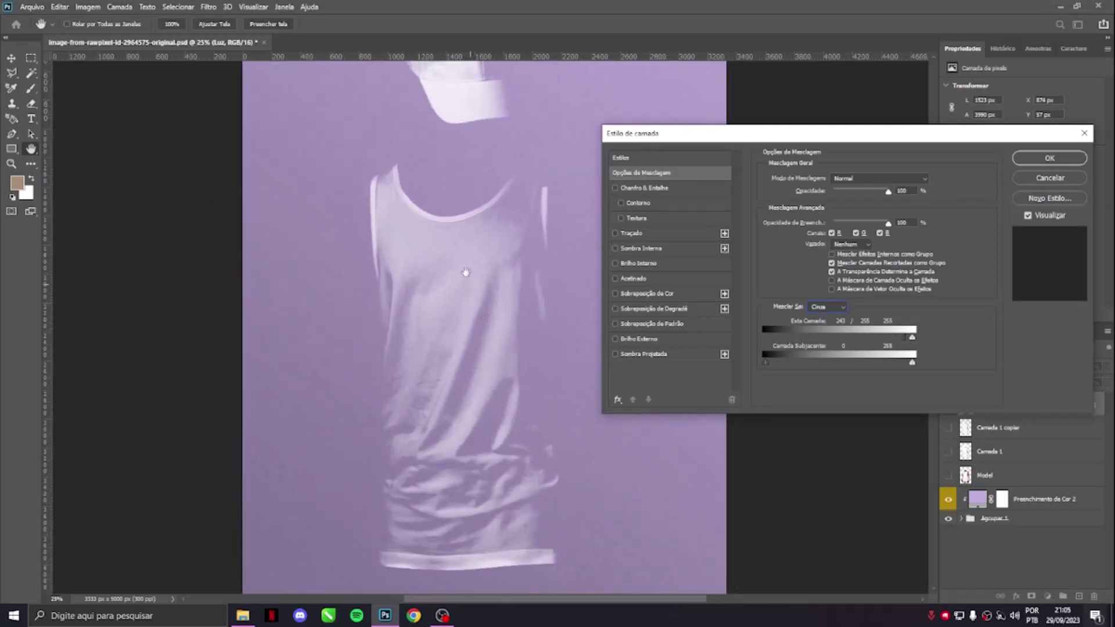
# - Apply the blending options to the Luz layer and duplicate the layer twice
pyautogui.moveTo(448, 253); pyautogui.dragTo(472, 250)
pyautogui.click(1027, 163)
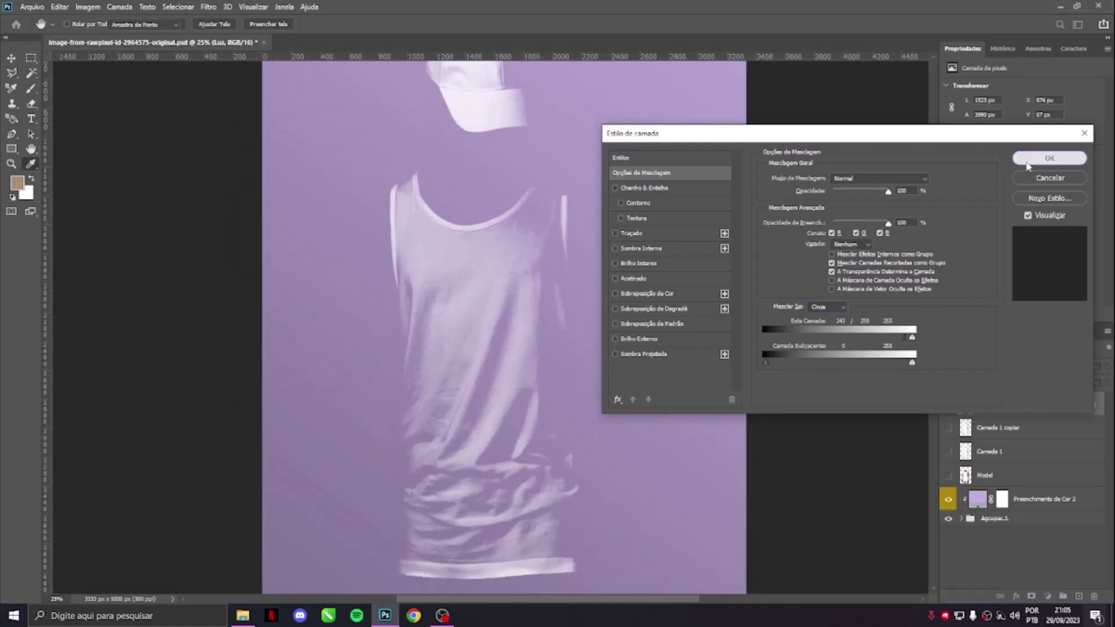
pyautogui.hotkey('ctrl', 'j')
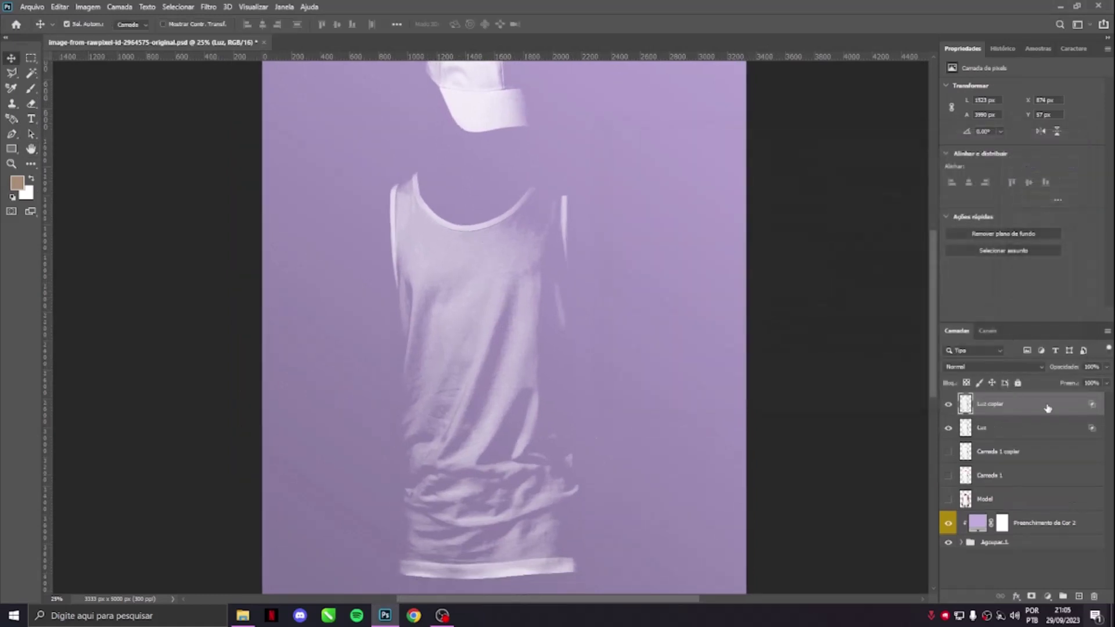
pyautogui.hotkey('ctrl', 'j')
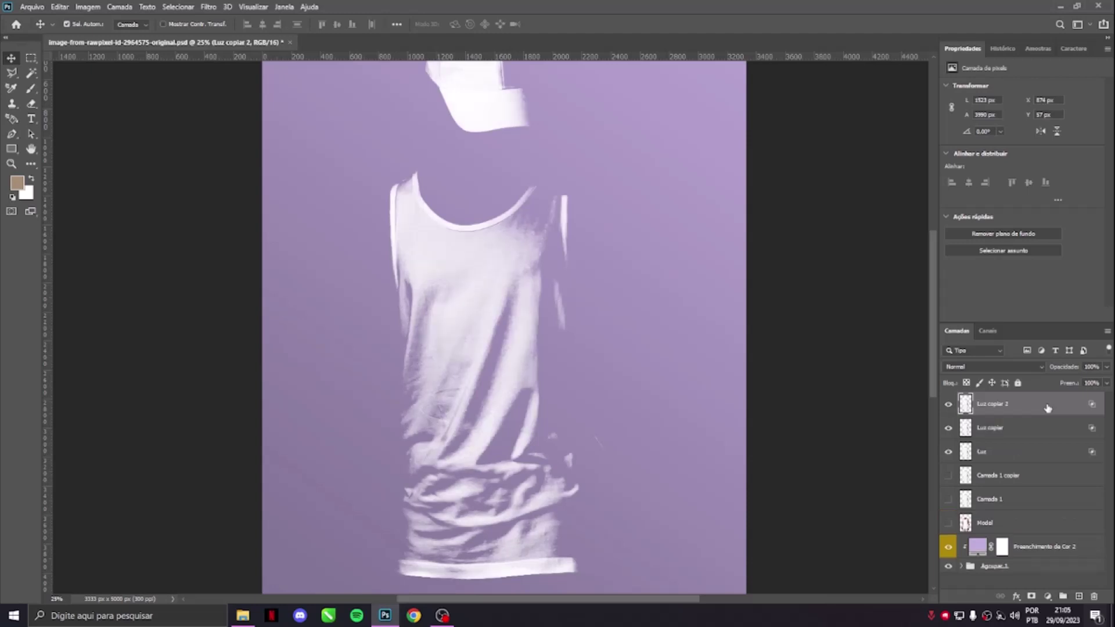
pyautogui.moveTo(666, 287); pyautogui.dragTo(640, 316)
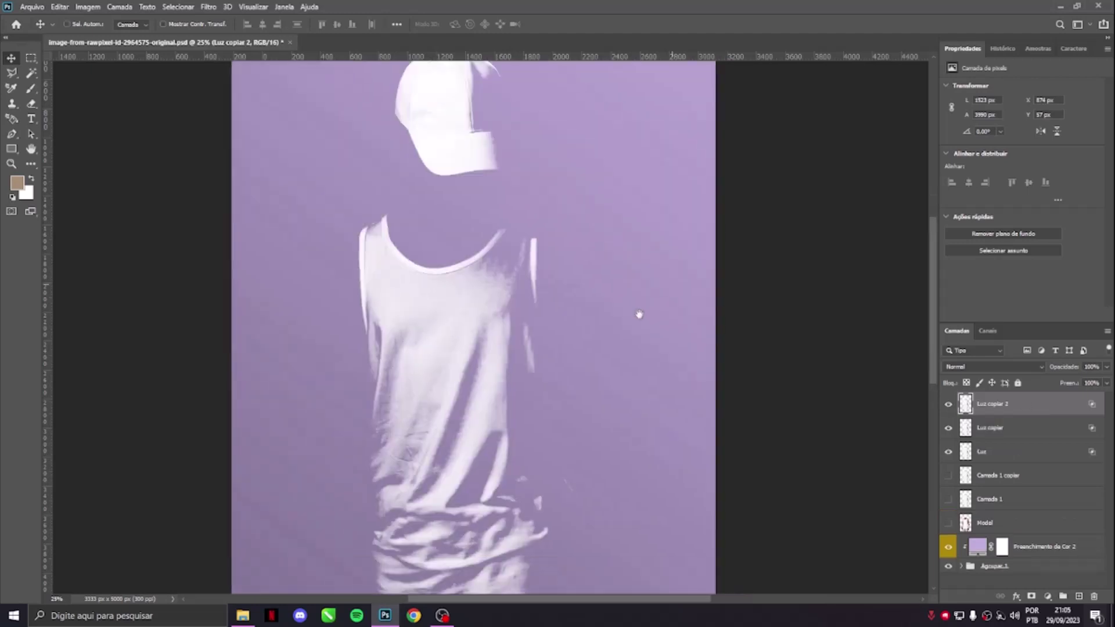
# - Merge Luz and its two copies into a single highlights layer
pyautogui.keyDown('shift'); pyautogui.click(1018, 448); pyautogui.keyUp('shift')
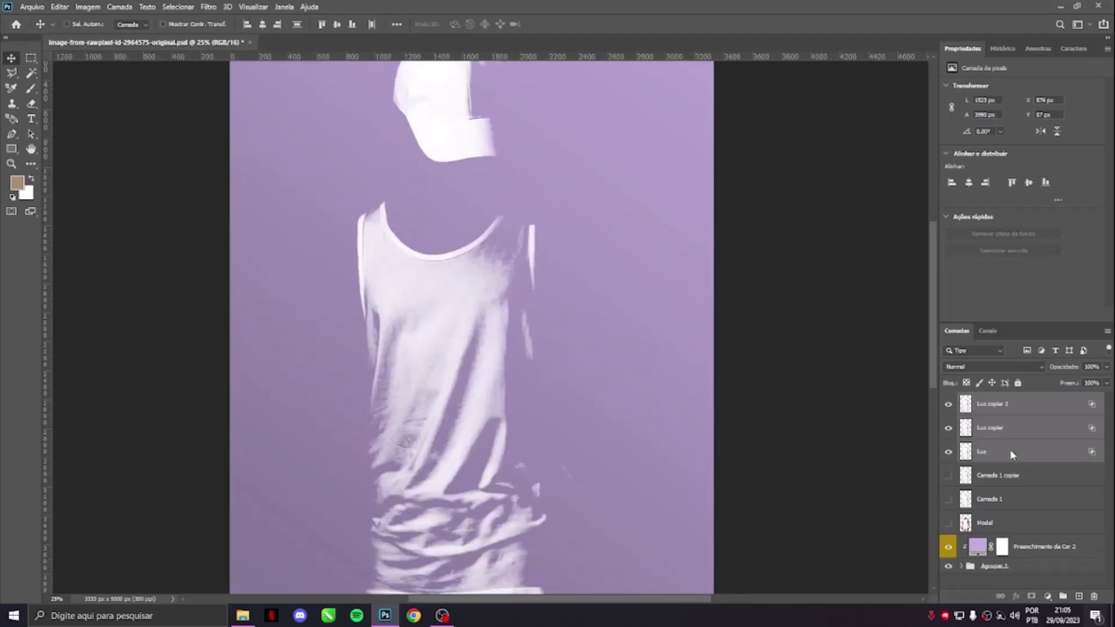
pyautogui.rightClick(1010, 448)
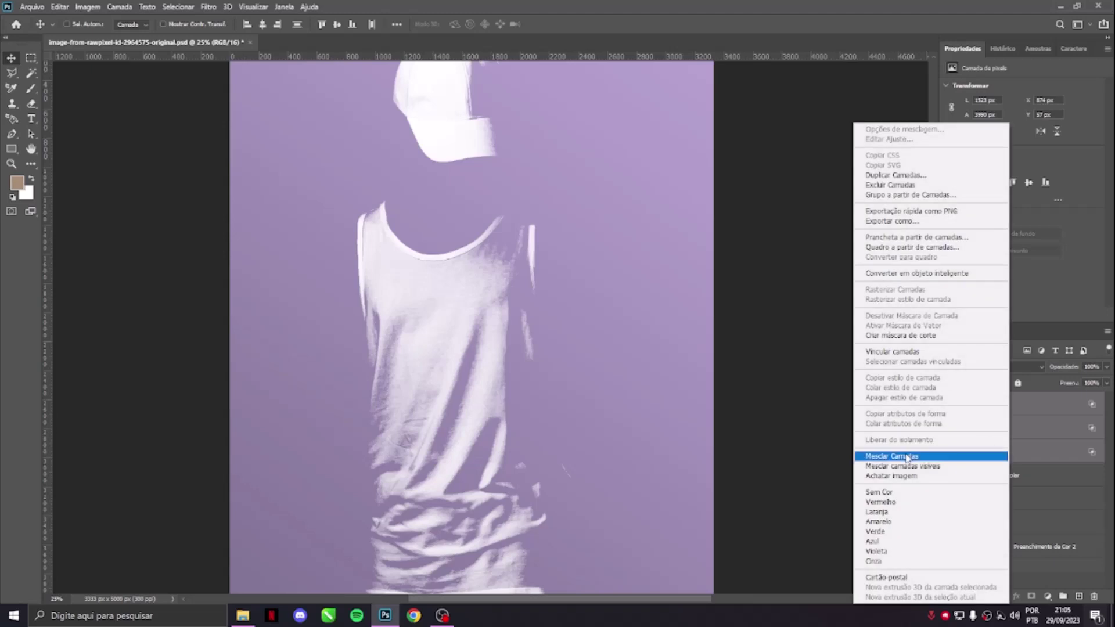
pyautogui.click(908, 457)
pyautogui.moveTo(546, 432); pyautogui.dragTo(631, 413)
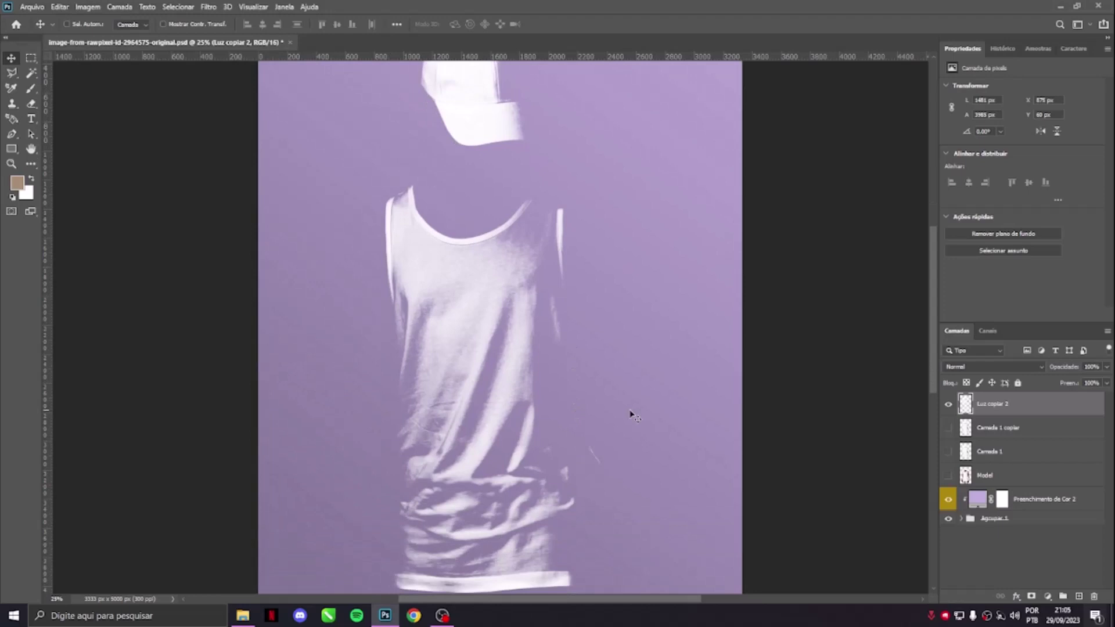
# - Hide the merged highlights layer, show Camada 1 copiar and rename it as Sombra
pyautogui.click(947, 403)
pyautogui.click(949, 428)
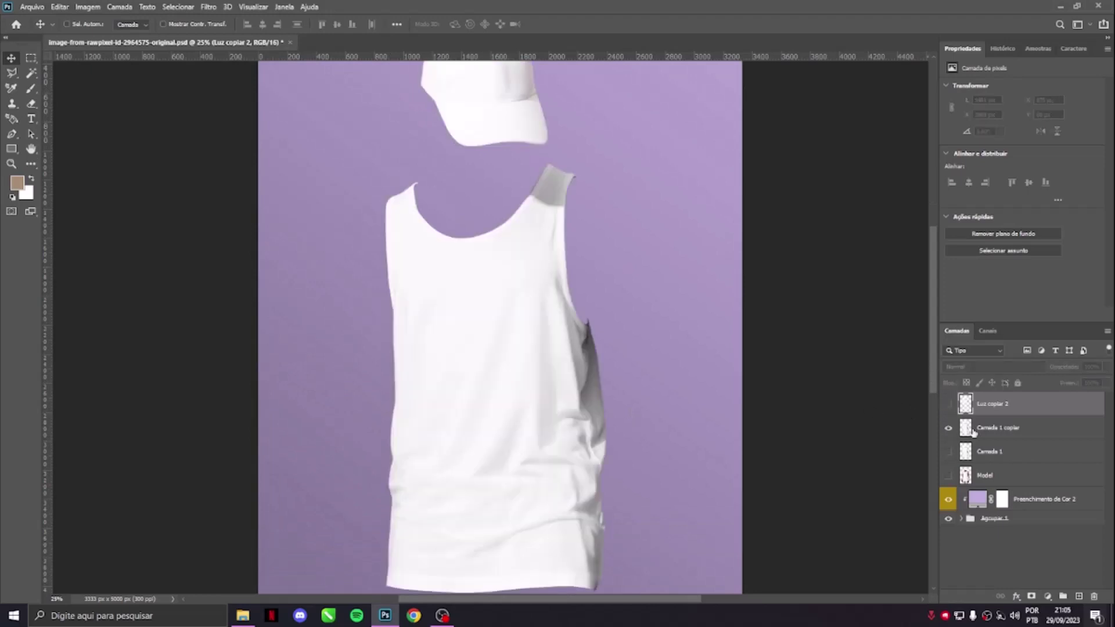
pyautogui.click(1037, 433)
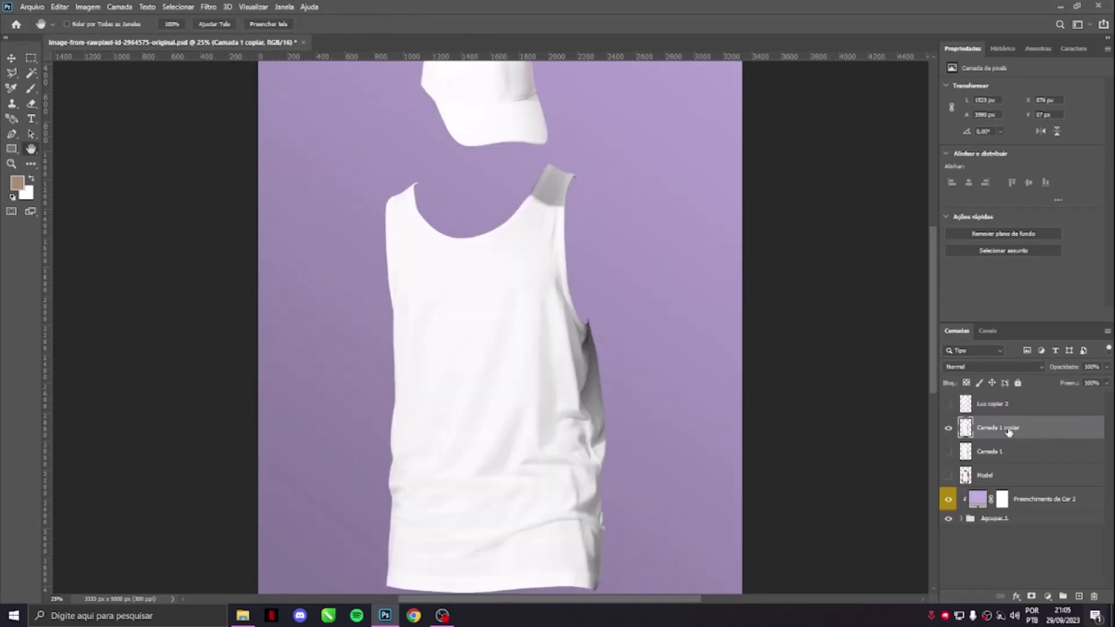
pyautogui.doubleClick(1037, 433)
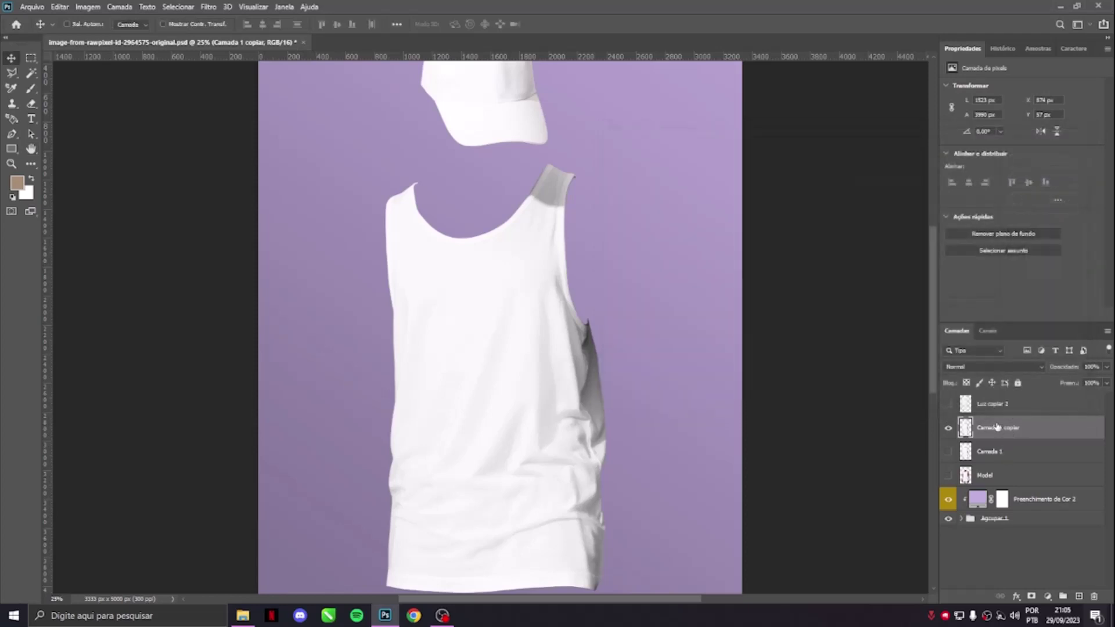
pyautogui.doubleClick(995, 428)
pyautogui.write('Sombra')
pyautogui.press('Return')
pyautogui.press('m')
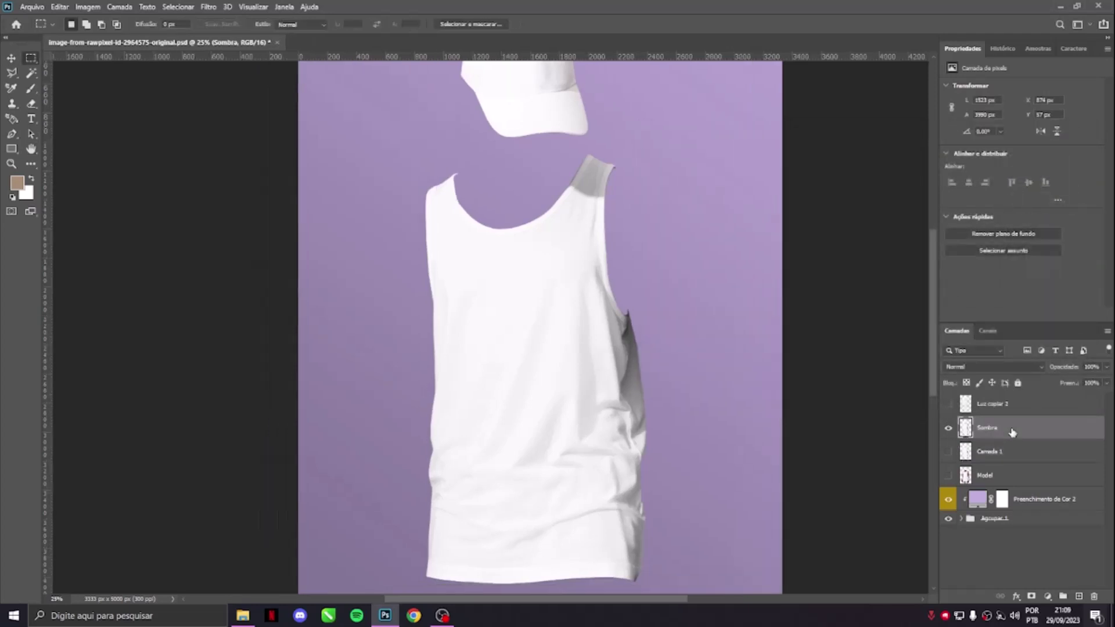
# - Split the white Blend If slider for the Sombra layer and set its halves to 113 and 246 to keep only the shadows
pyautogui.doubleClick(1013, 429)
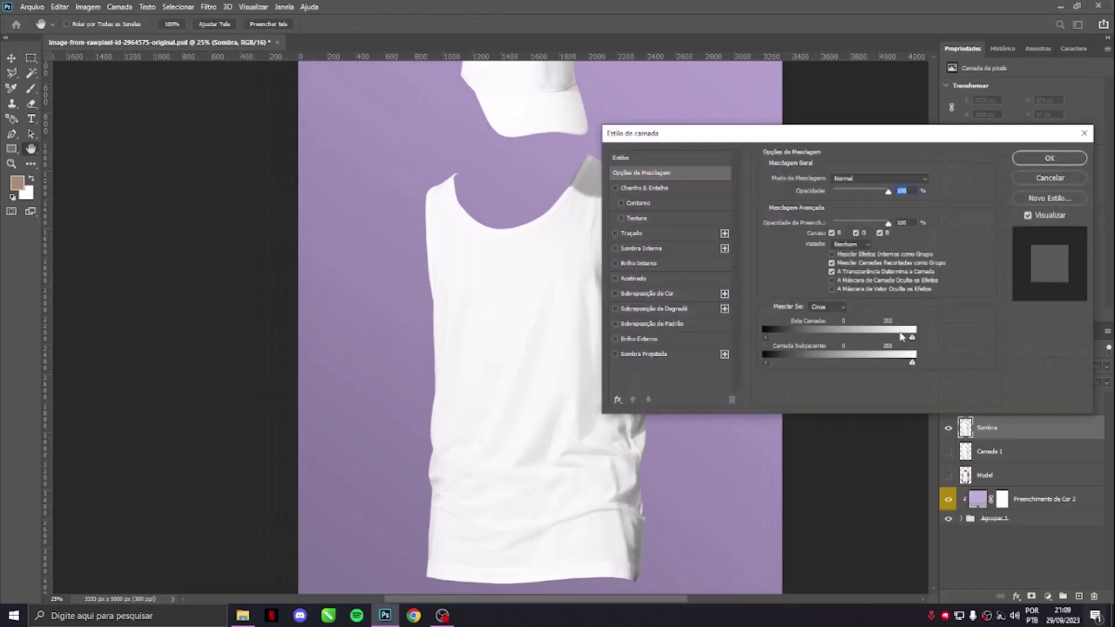
pyautogui.moveTo(747, 137); pyautogui.dragTo(836, 150)
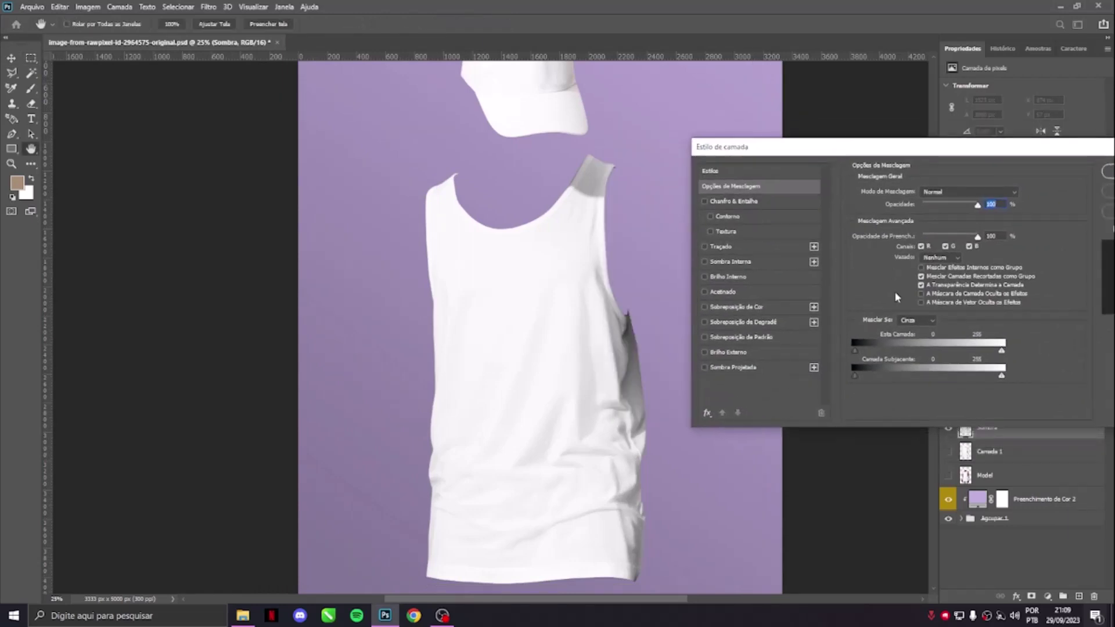
pyautogui.moveTo(1001, 354); pyautogui.dragTo(931, 358)
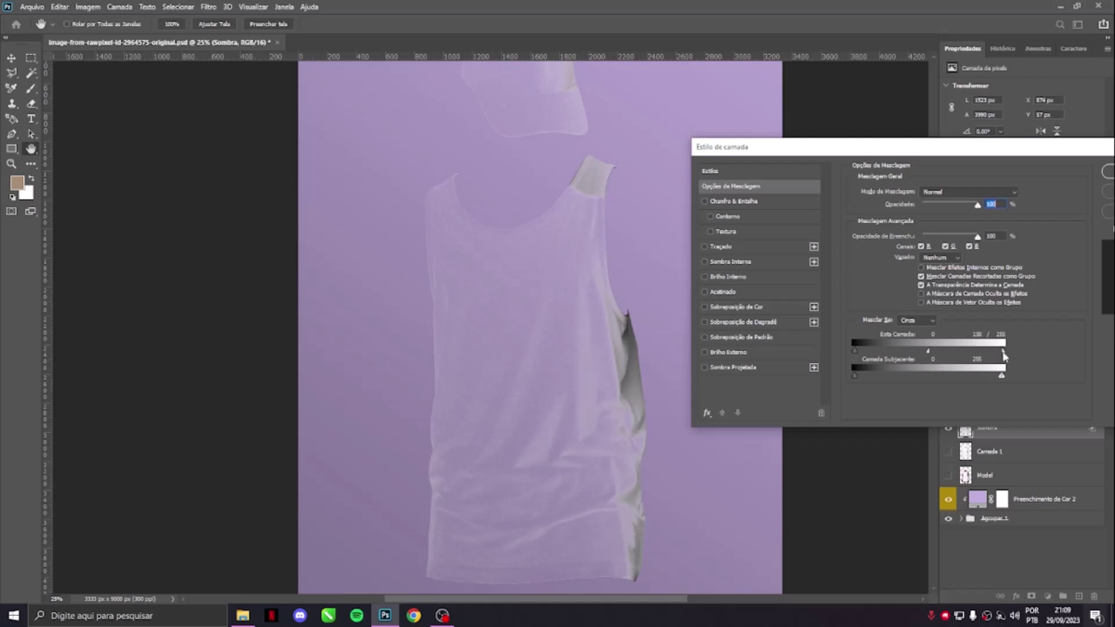
pyautogui.moveTo(1002, 351)
pyautogui.mouseDown()
pyautogui.moveTo(922, 355)
pyautogui.moveTo(995, 357)
pyautogui.mouseUp()
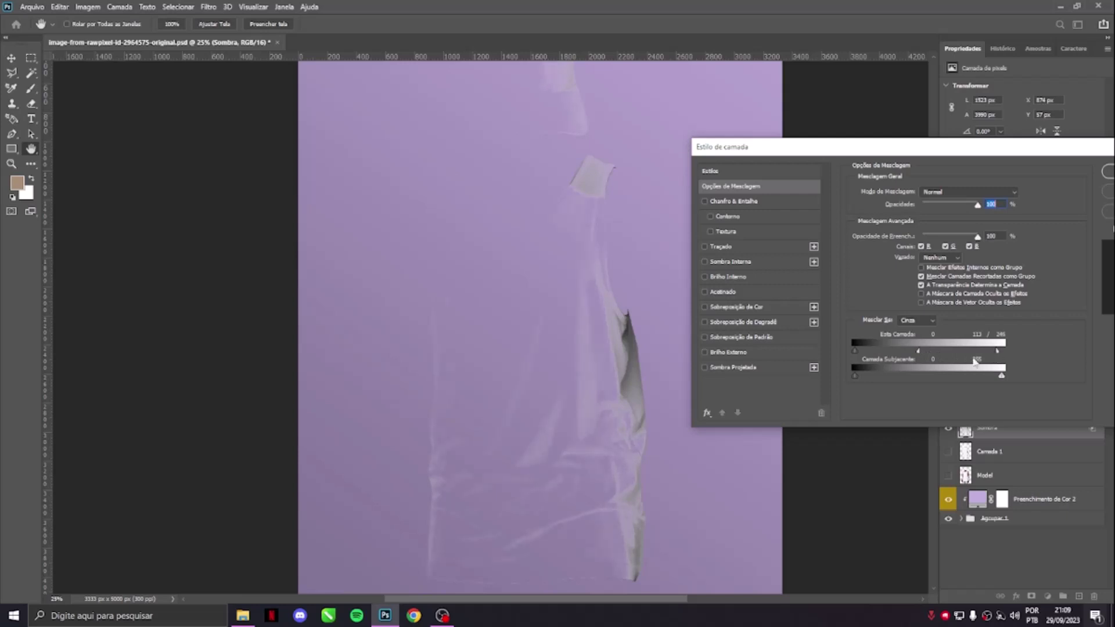
pyautogui.moveTo(649, 331); pyautogui.dragTo(610, 316)
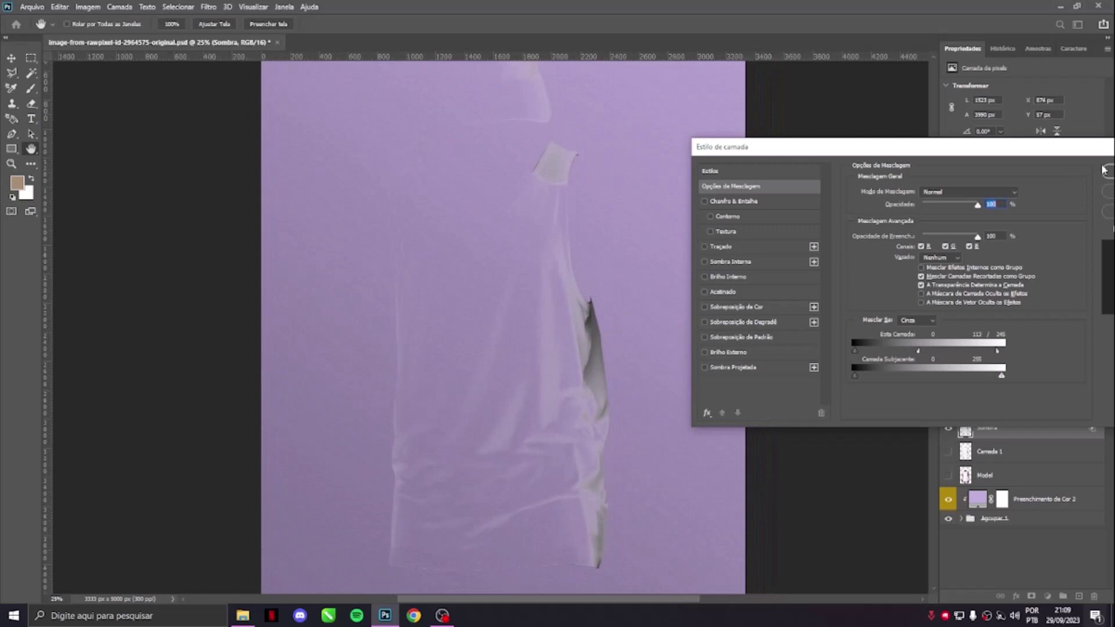
pyautogui.moveTo(1051, 155); pyautogui.dragTo(864, 126)
pyautogui.click(958, 144)
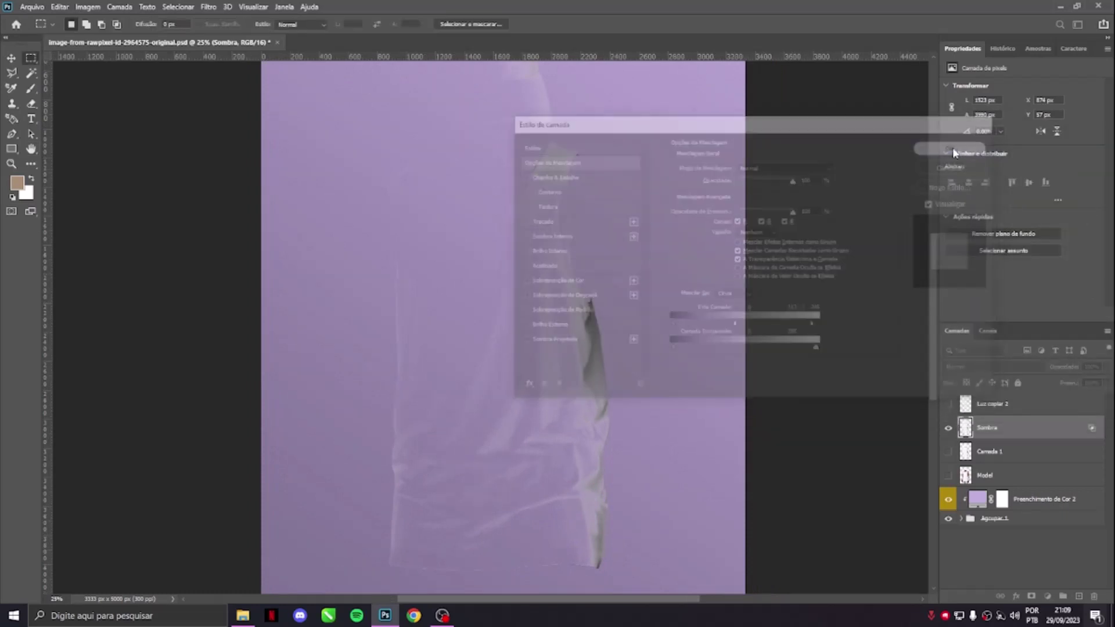
# - Convert the Sombra layer to a smart object and load its outline as a selection
pyautogui.rightClick(1032, 435)
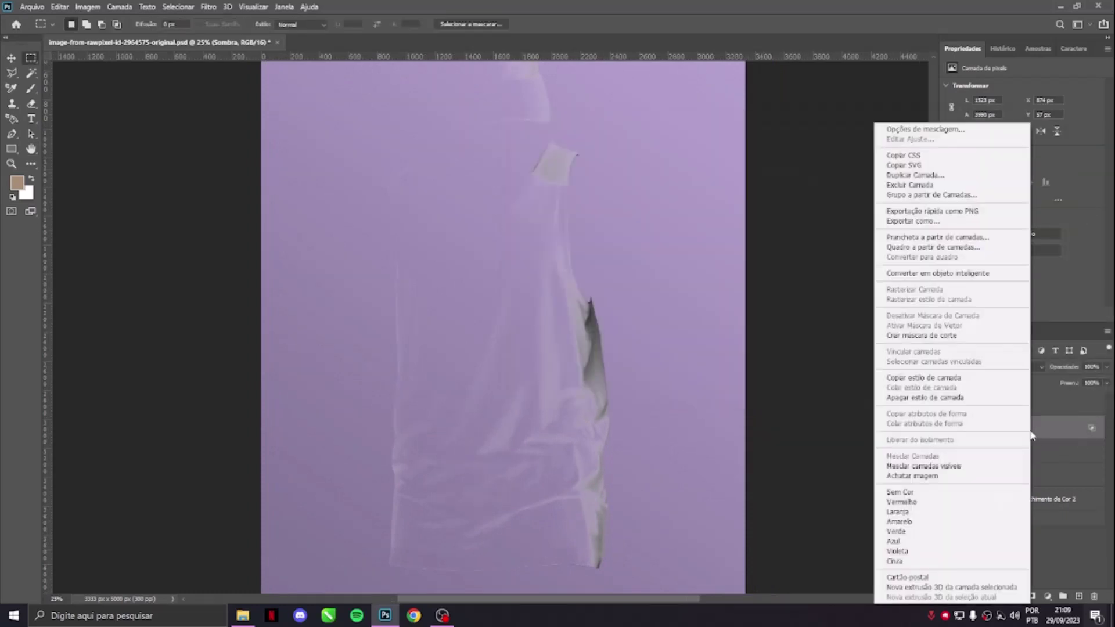
pyautogui.click(927, 274)
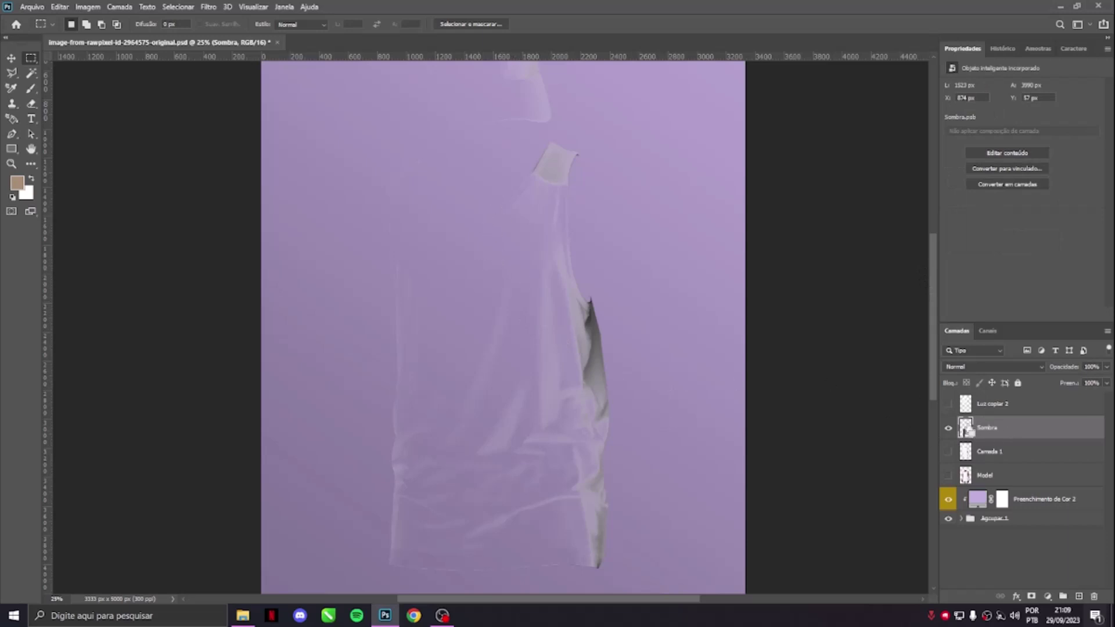
pyautogui.keyDown('ctrl'); pyautogui.click(967, 432); pyautogui.keyUp('ctrl')
# - Add a solid color fill layer in black (000000) from the shadow selection and compare it on and off
pyautogui.click(1047, 597)
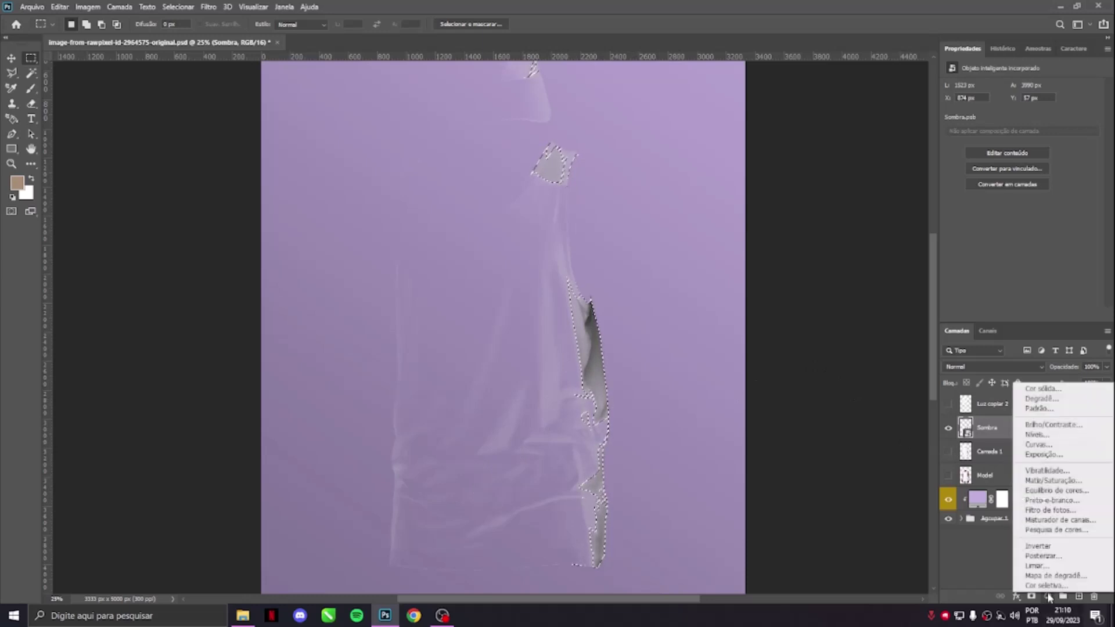
pyautogui.click(1034, 392)
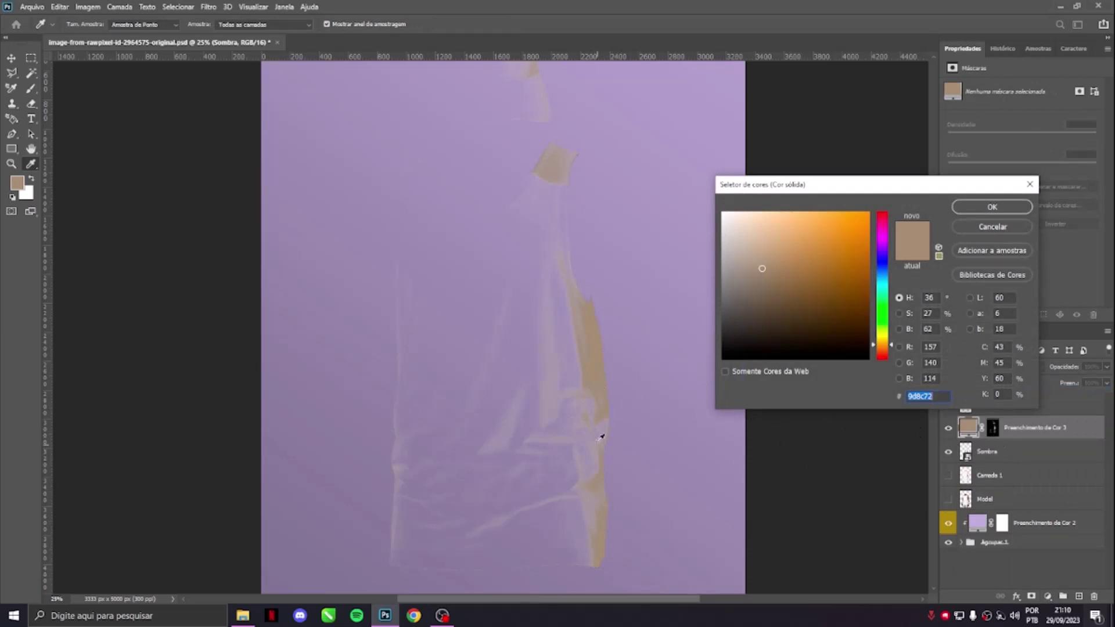
pyautogui.write('000000')
pyautogui.click(977, 207)
pyautogui.click(950, 429)
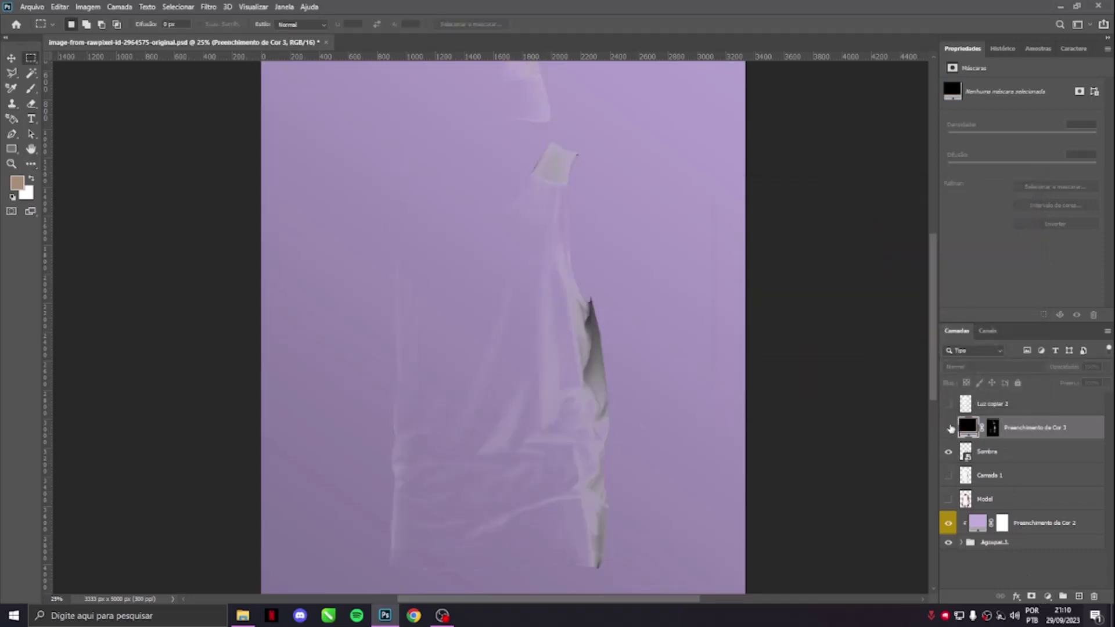
pyautogui.click(951, 429)
pyautogui.click(950, 429)
pyautogui.click(950, 429)
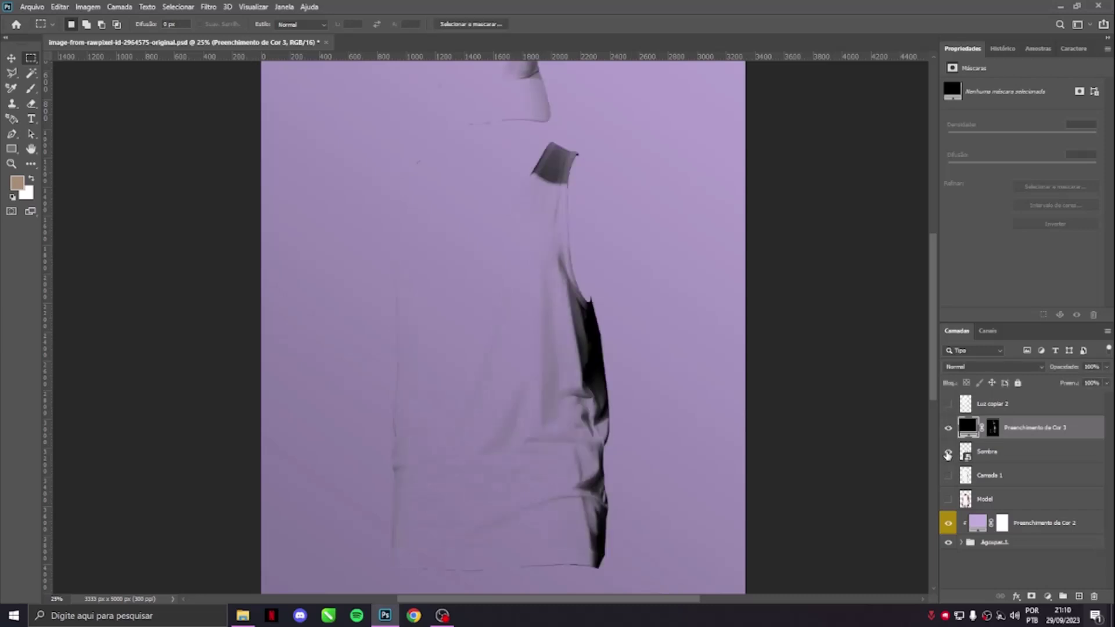
# - Delete the Sombra smart object and rename the black fill layer as Sombra
pyautogui.click(948, 455)
pyautogui.click(986, 458)
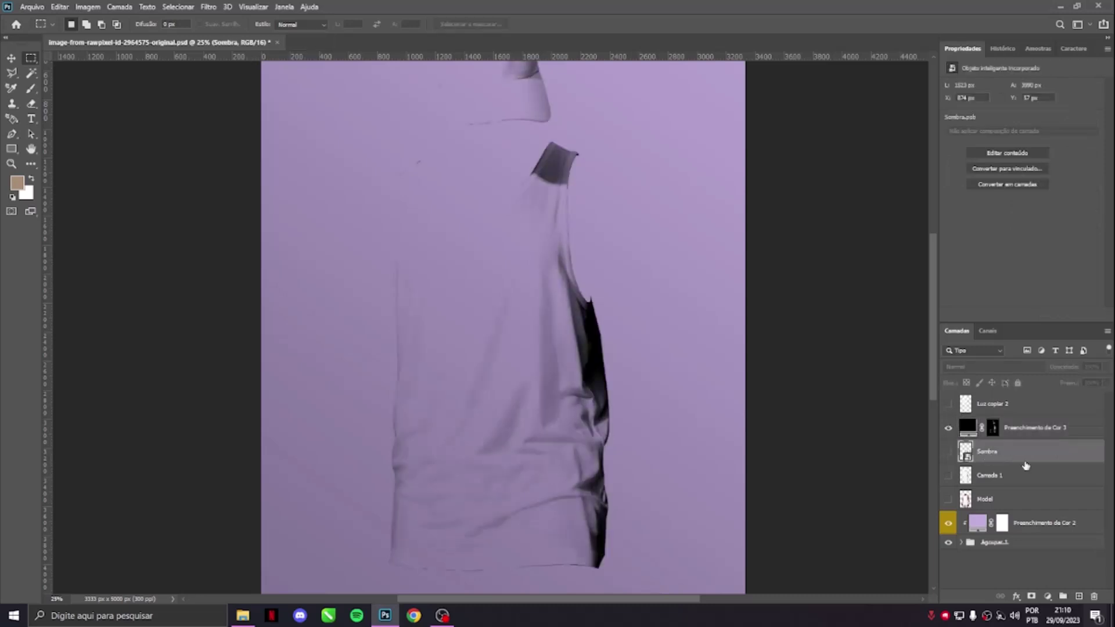
pyautogui.click(1095, 596)
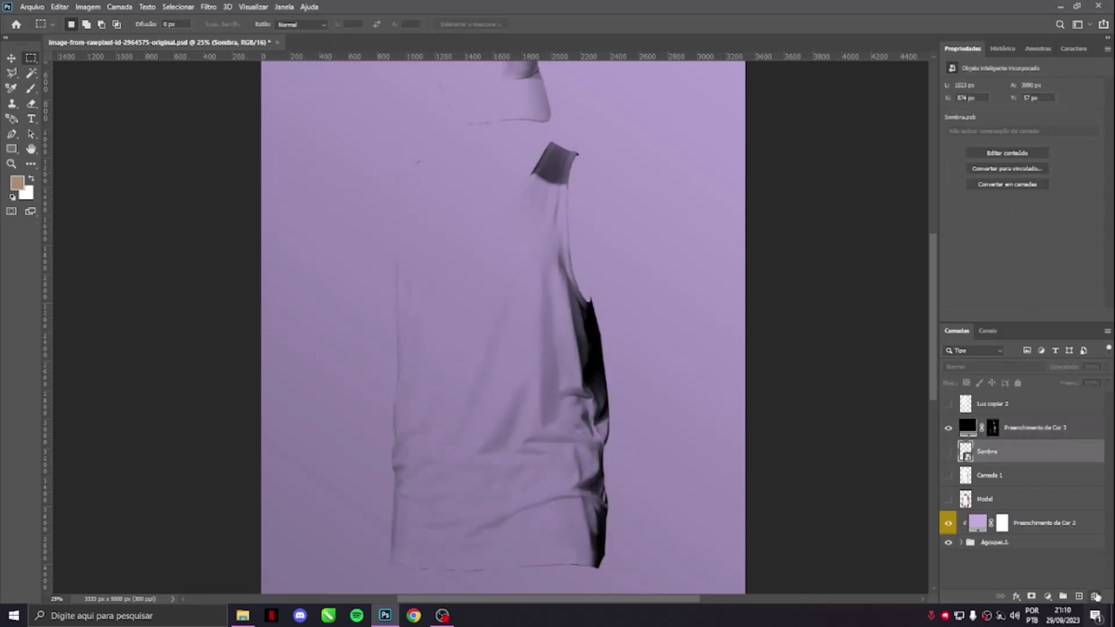
pyautogui.doubleClick(1022, 428)
pyautogui.write('So')
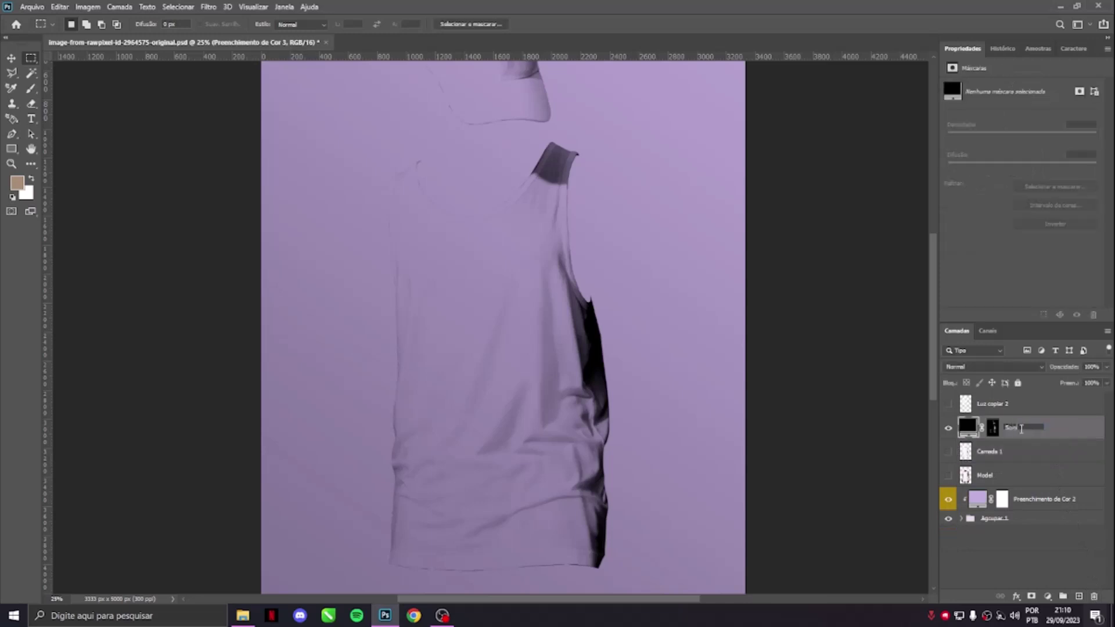
pyautogui.write('mbra')
pyautogui.press('Return')
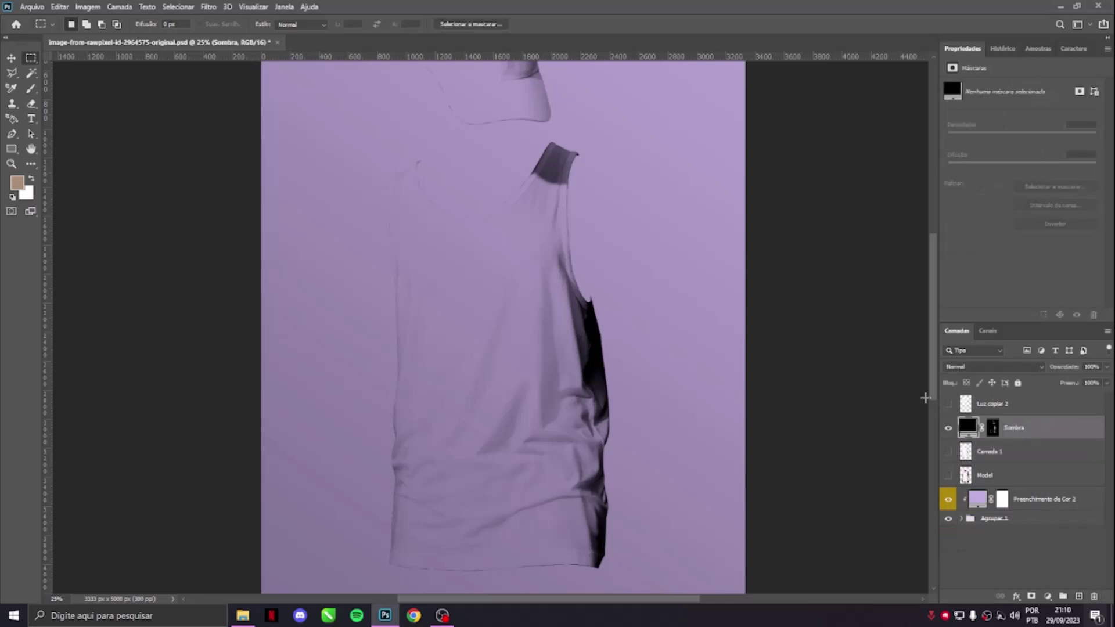
# - Hide the Sombra fill layer and show the Camada 1 clothing cutout
pyautogui.click(949, 428)
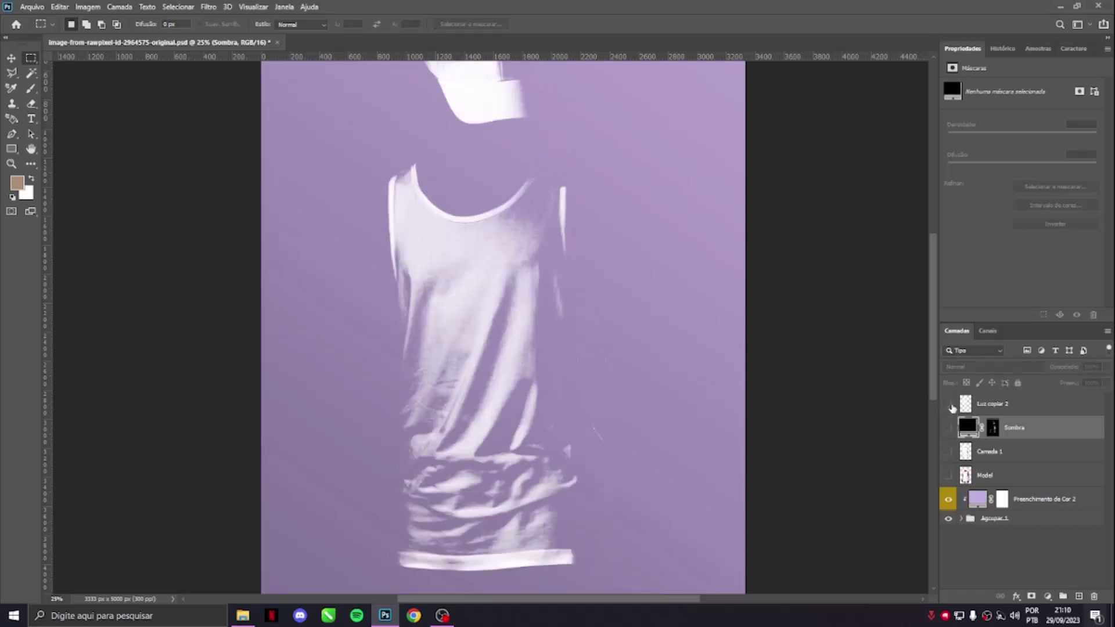
pyautogui.click(949, 404)
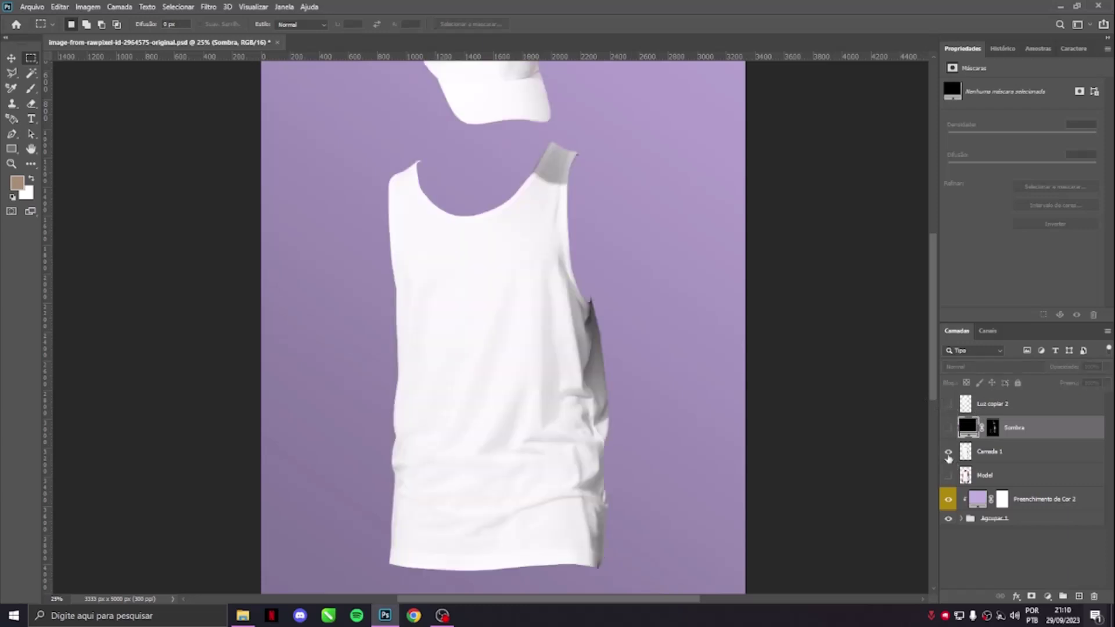
pyautogui.click(949, 454)
pyautogui.click(951, 455)
# - Load the Camada 1 outline as a selection and add an orange (ff9a00) solid color fill layer from it
pyautogui.keyDown('ctrl'); pyautogui.click(965, 453); pyautogui.keyUp('ctrl')
pyautogui.click(992, 459)
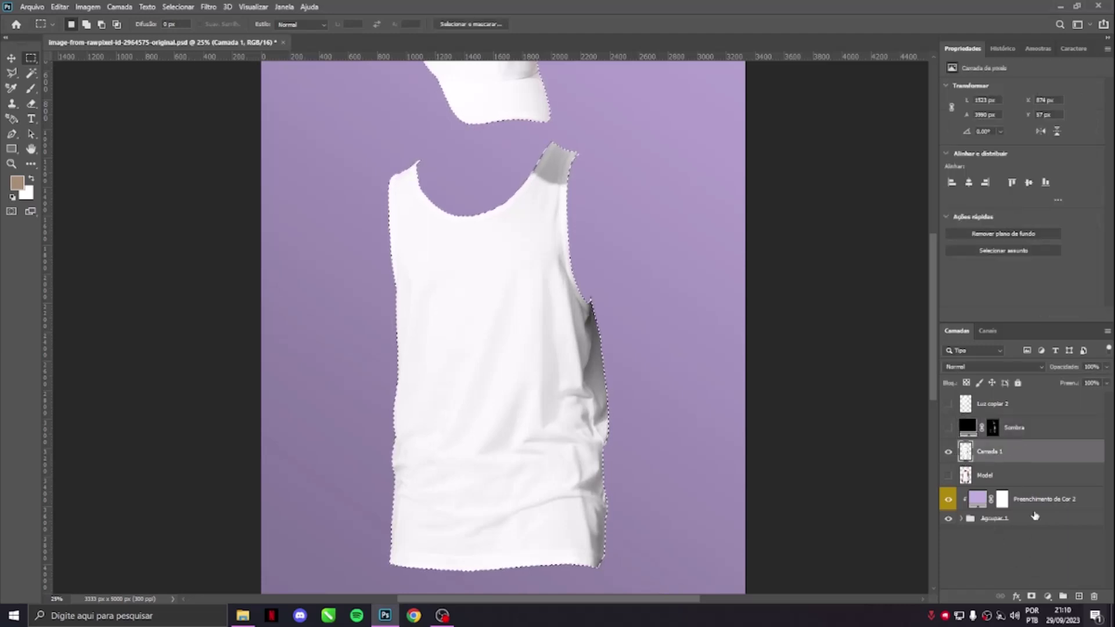
pyautogui.click(1048, 597)
pyautogui.click(1043, 389)
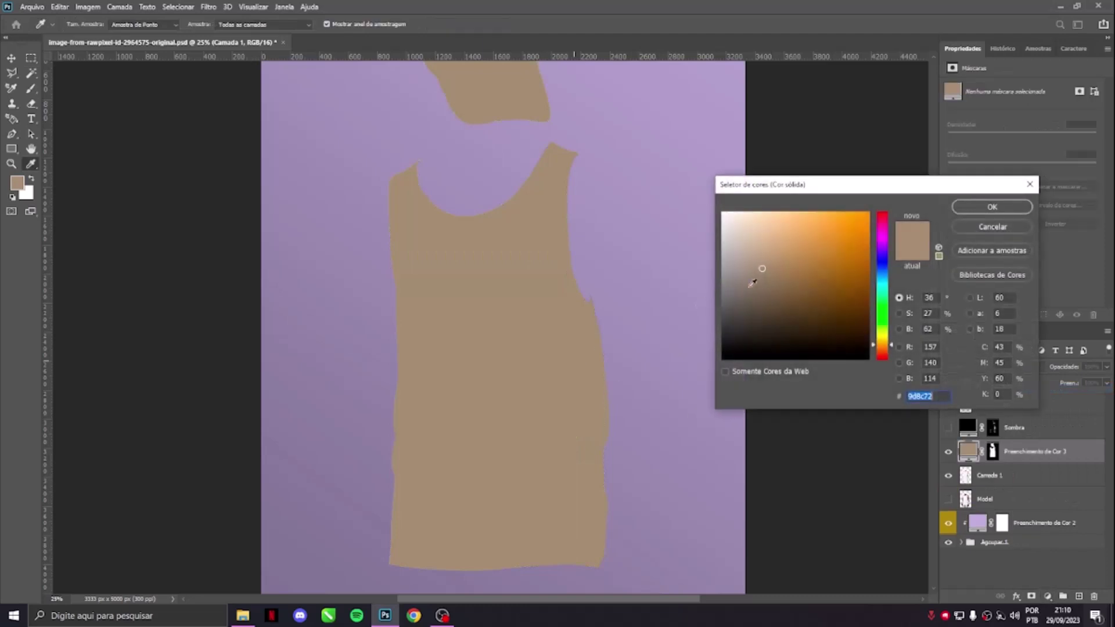
pyautogui.click(819, 269)
pyautogui.moveTo(821, 273); pyautogui.dragTo(864, 218)
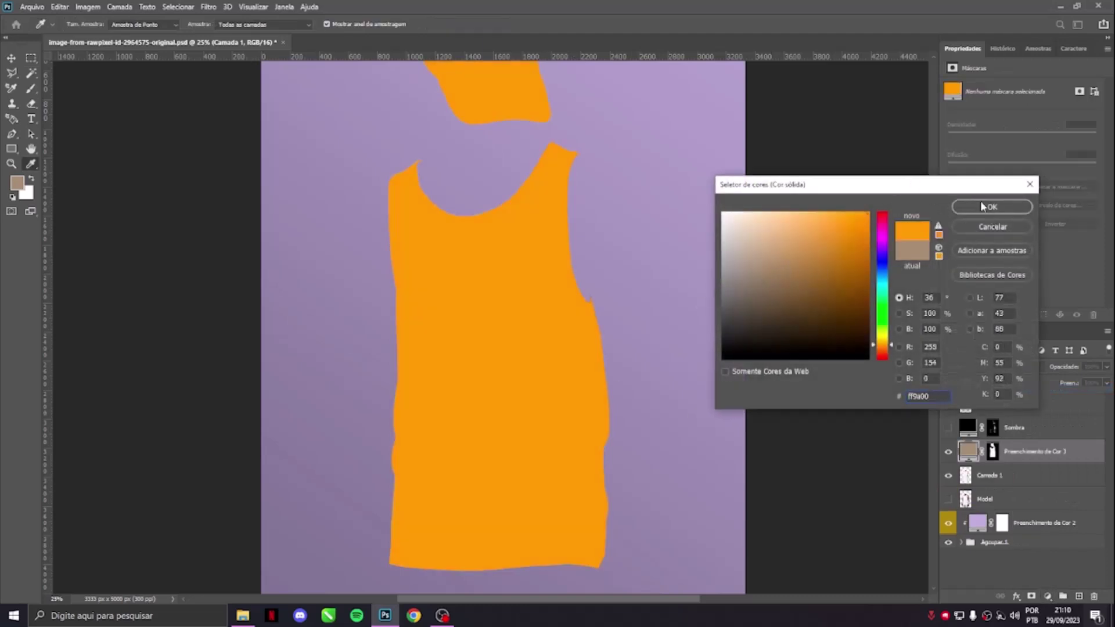
pyautogui.click(992, 207)
# - Delete the Camada 1 clothing cutout layer beneath the orange fill
pyautogui.click(1016, 476)
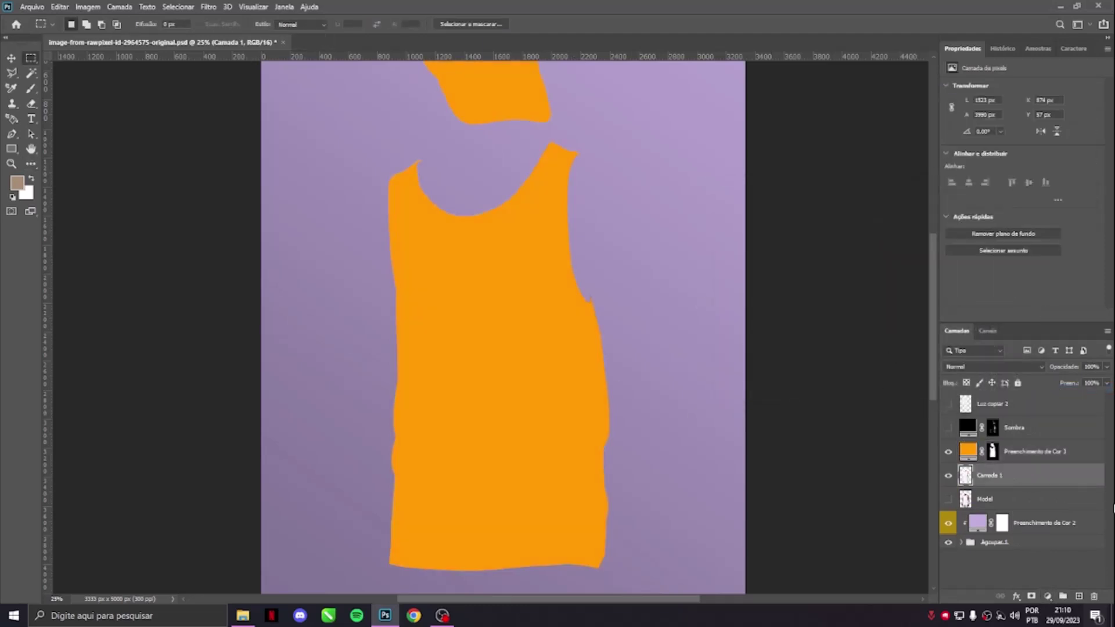
pyautogui.click(1093, 596)
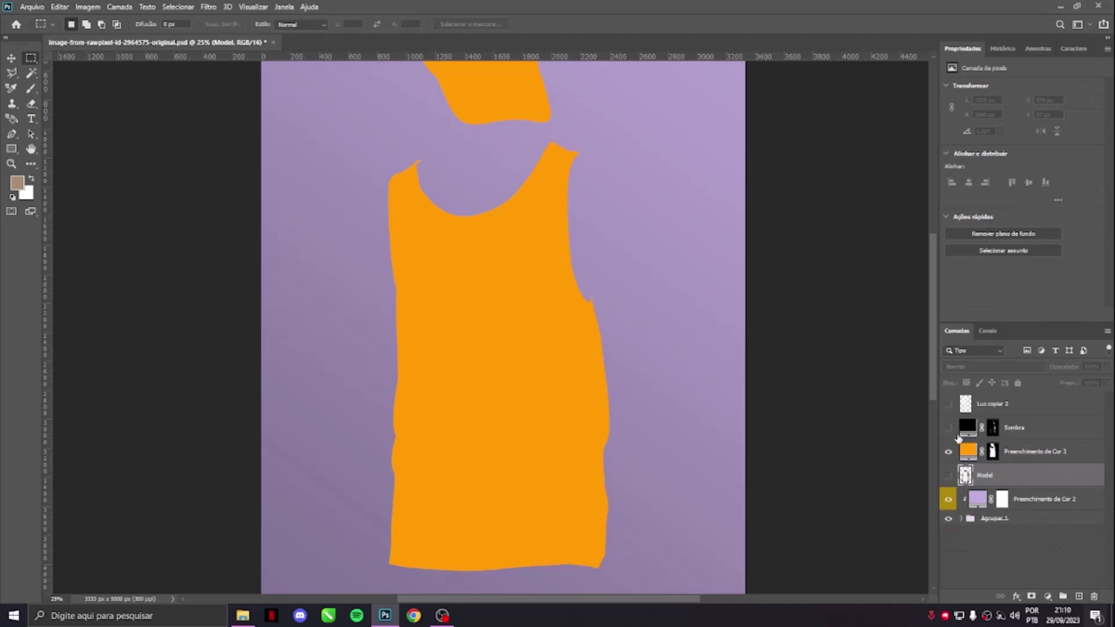
pyautogui.moveTo(558, 241); pyautogui.dragTo(583, 281)
pyautogui.hotkey('ctrl', '-')
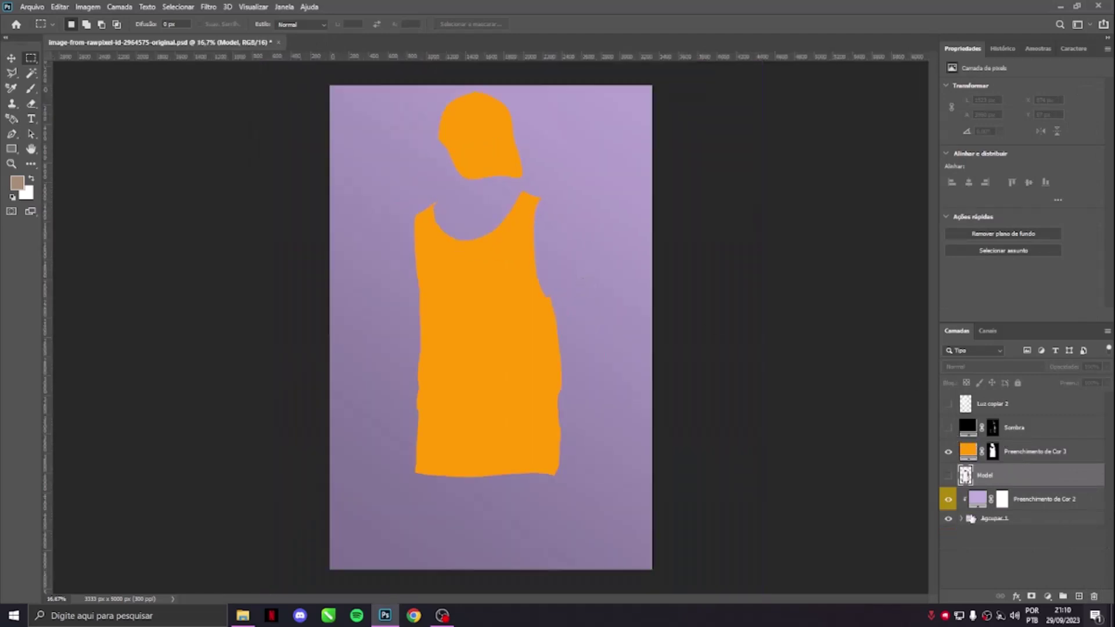
# - Show the Model, Sombra and Luz copiar 2 layers
pyautogui.click(949, 477)
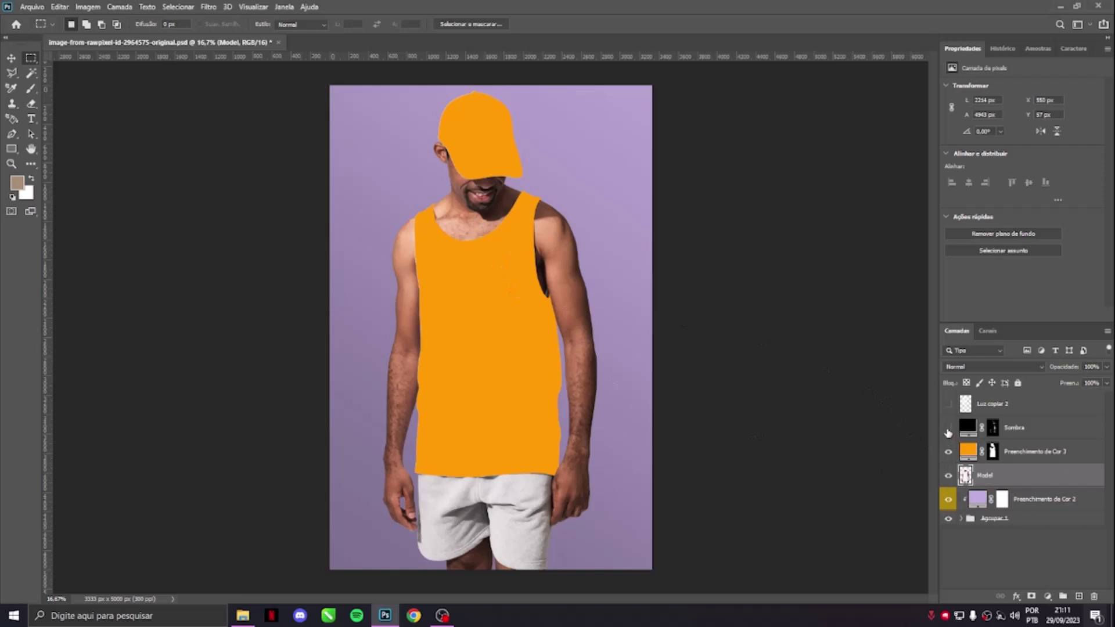
pyautogui.click(949, 429)
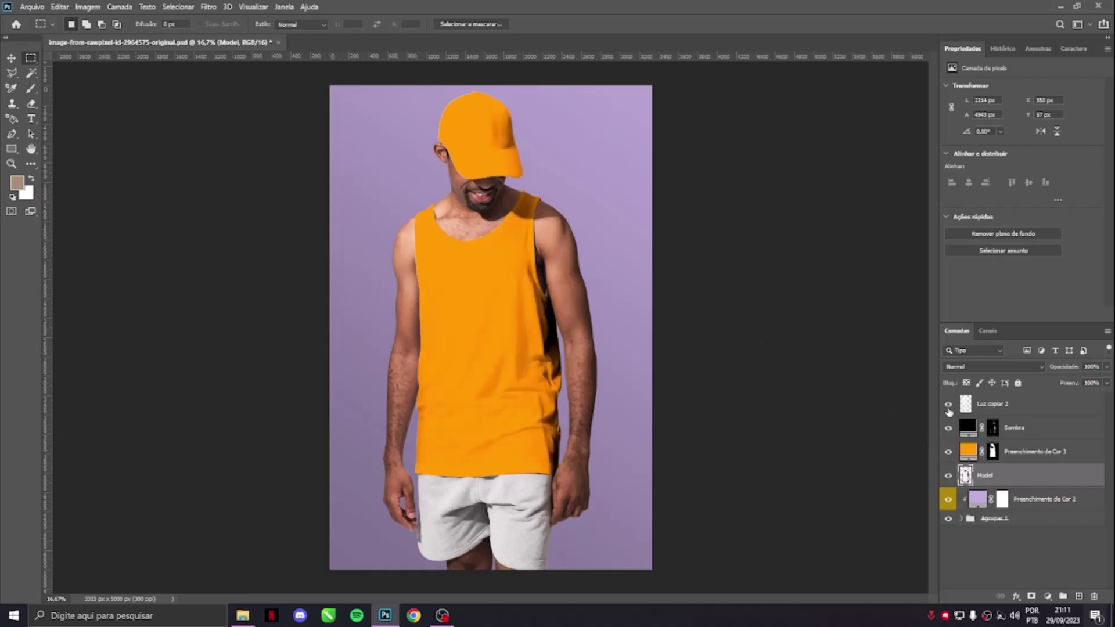
pyautogui.click(949, 407)
# - Set the Luz copiar 2 layer's blend mode to Luz Indireta (Soft Light) and its opacity to 84%
pyautogui.click(1052, 408)
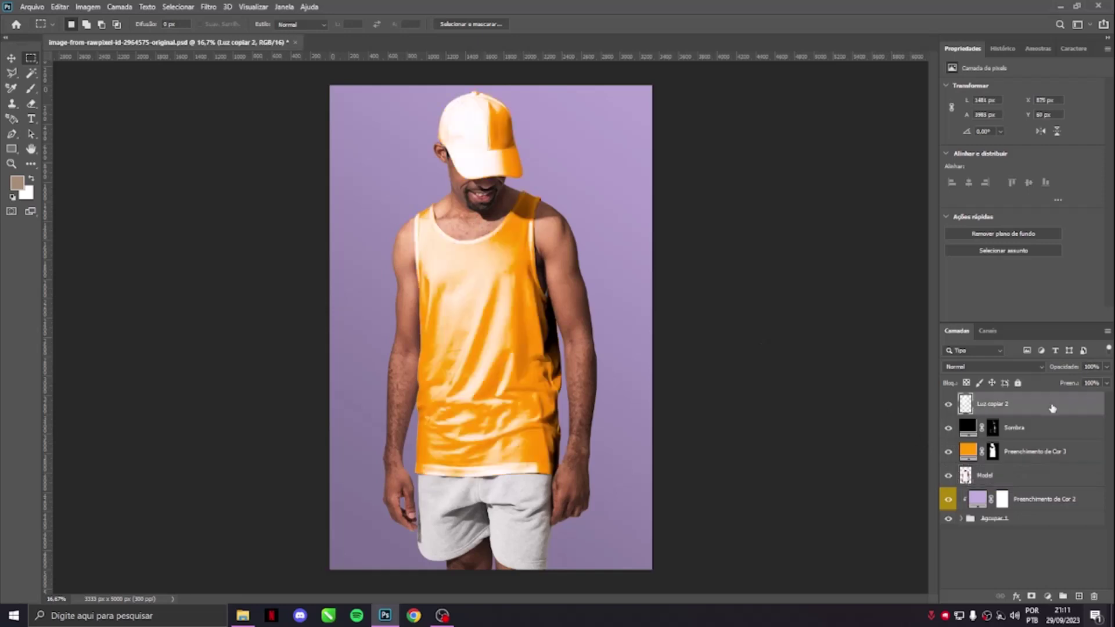
pyautogui.click(1033, 367)
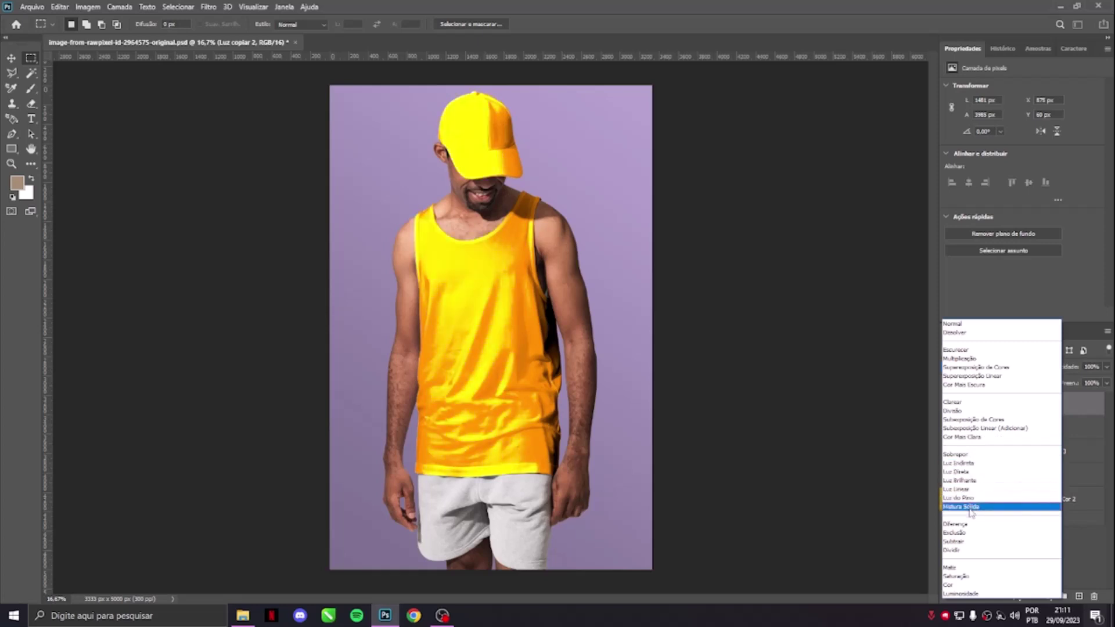
pyautogui.click(967, 463)
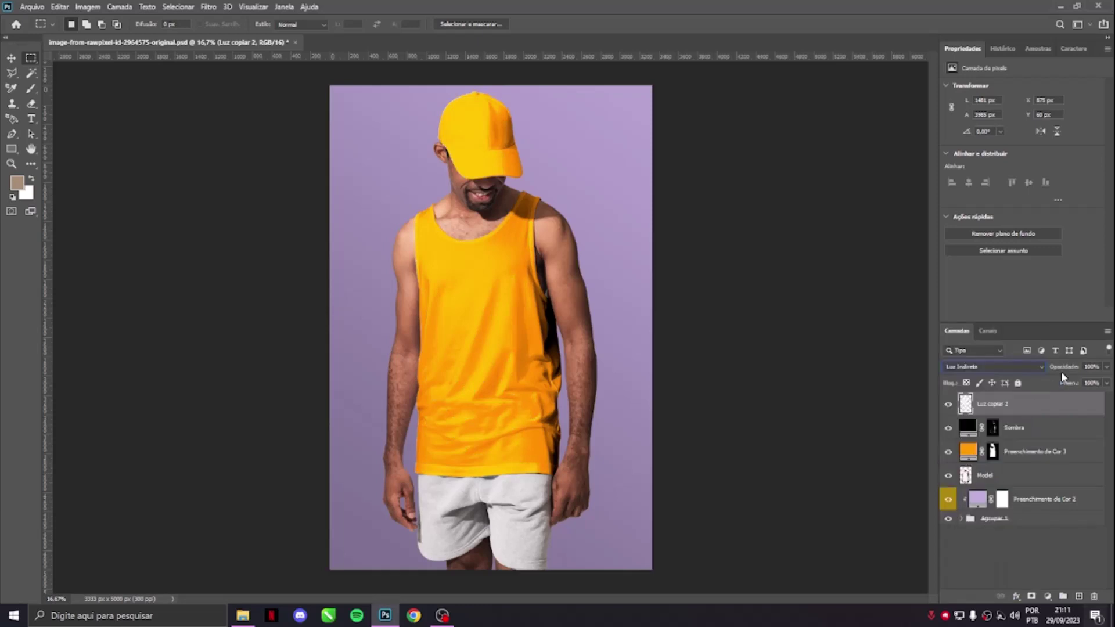
pyautogui.moveTo(1068, 370); pyautogui.dragTo(1067, 372)
# - Change the color of the clothing fill layer to light blue (8999c7)
pyautogui.hotkey('ctrl', '+')
pyautogui.moveTo(698, 291); pyautogui.dragTo(512, 243)
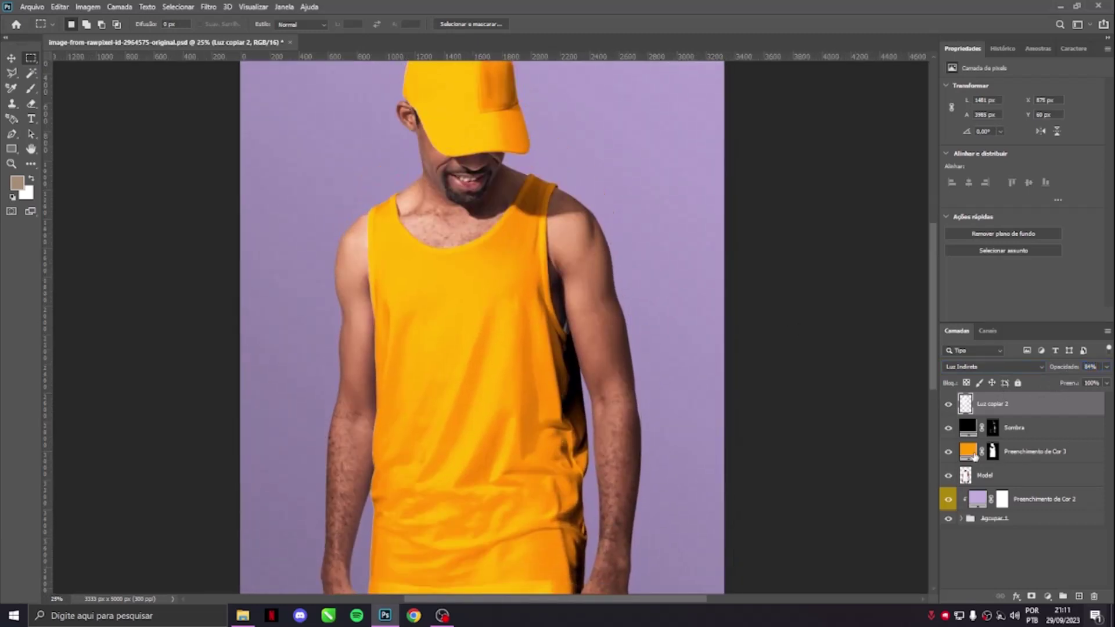
pyautogui.doubleClick(969, 452)
pyautogui.moveTo(843, 326); pyautogui.dragTo(767, 248)
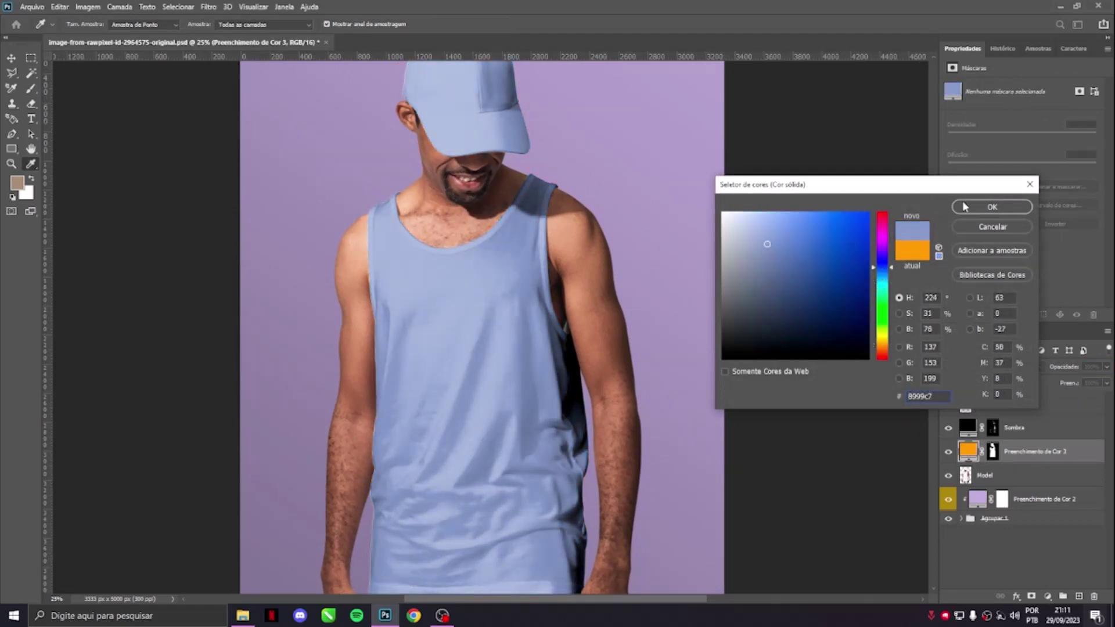
pyautogui.click(964, 204)
# - Inspect the recolored tank top up close, checking its edges, hem, folds, highlights and shadows
pyautogui.moveTo(577, 390); pyautogui.dragTo(621, 300)
pyautogui.hotkey('ctrl', '+')
pyautogui.hotkey('ctrl', '+')
pyautogui.hotkey('ctrl', '+')
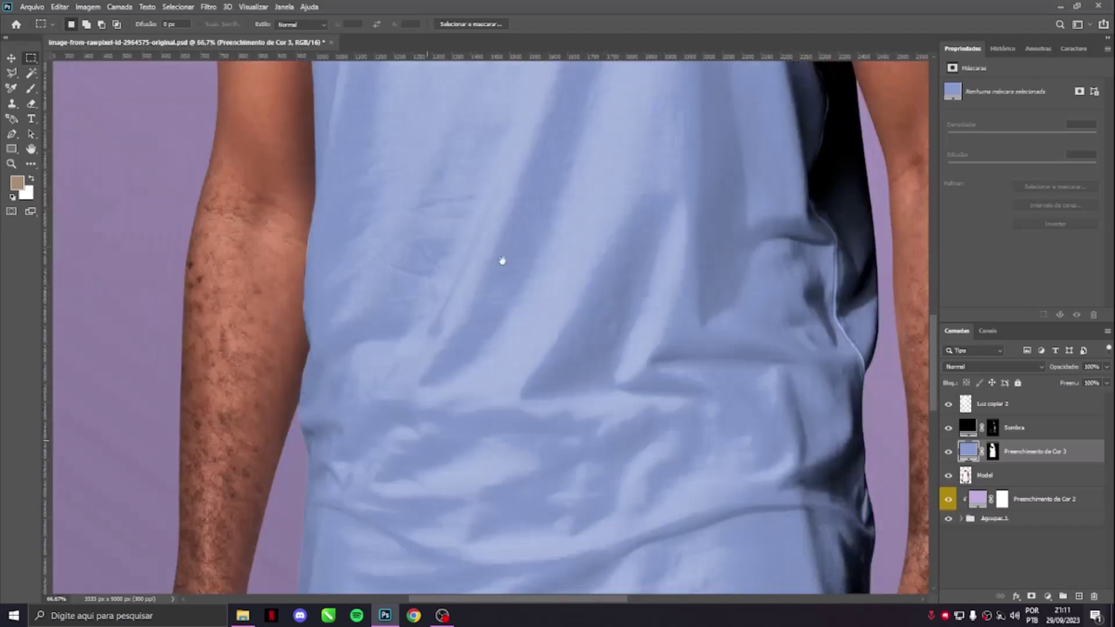
pyautogui.moveTo(502, 261); pyautogui.dragTo(508, 247)
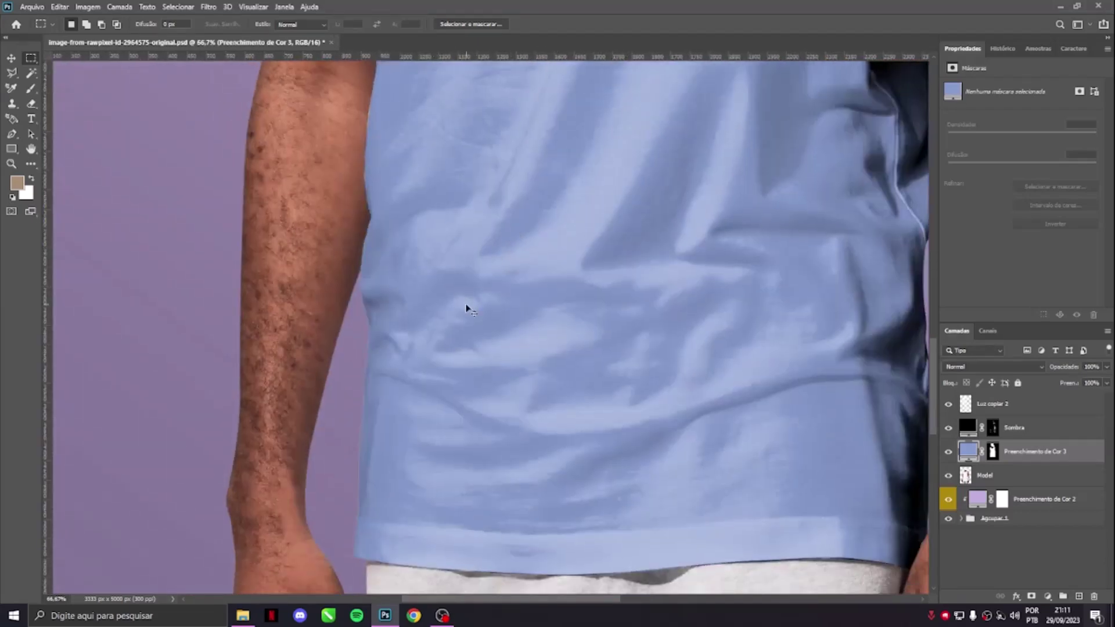
pyautogui.hotkey('ctrl', '+')
pyautogui.hotkey('ctrl', '+')
pyautogui.hotkey('ctrl', '+')
pyautogui.hscroll(-10, 473, 386)
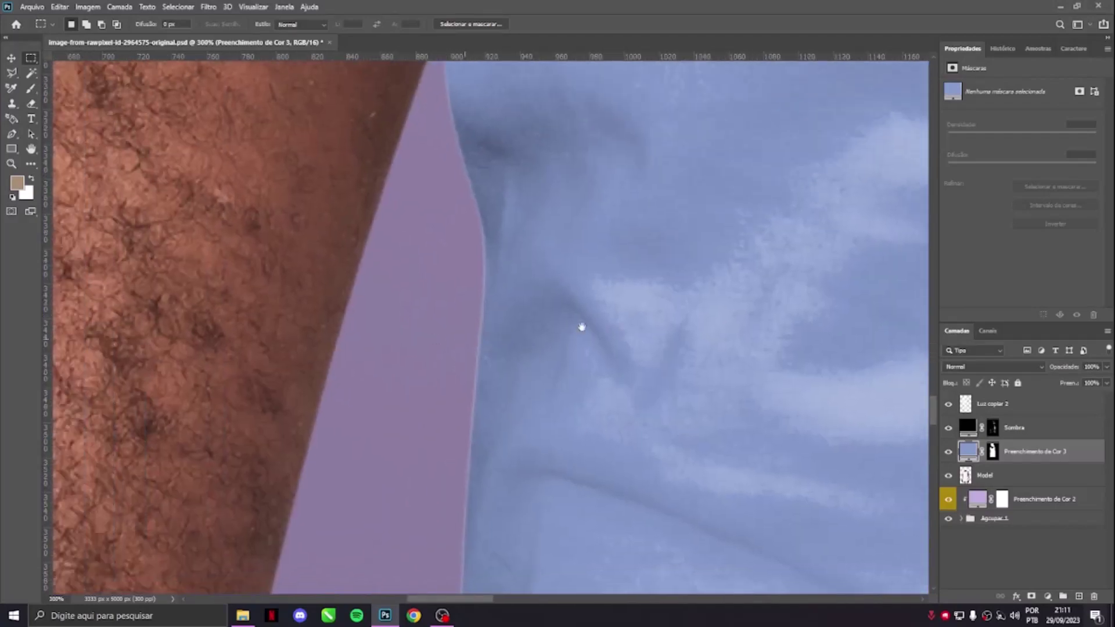
pyautogui.moveTo(630, 342); pyautogui.dragTo(442, 250)
pyautogui.moveTo(445, 374); pyautogui.dragTo(412, 284)
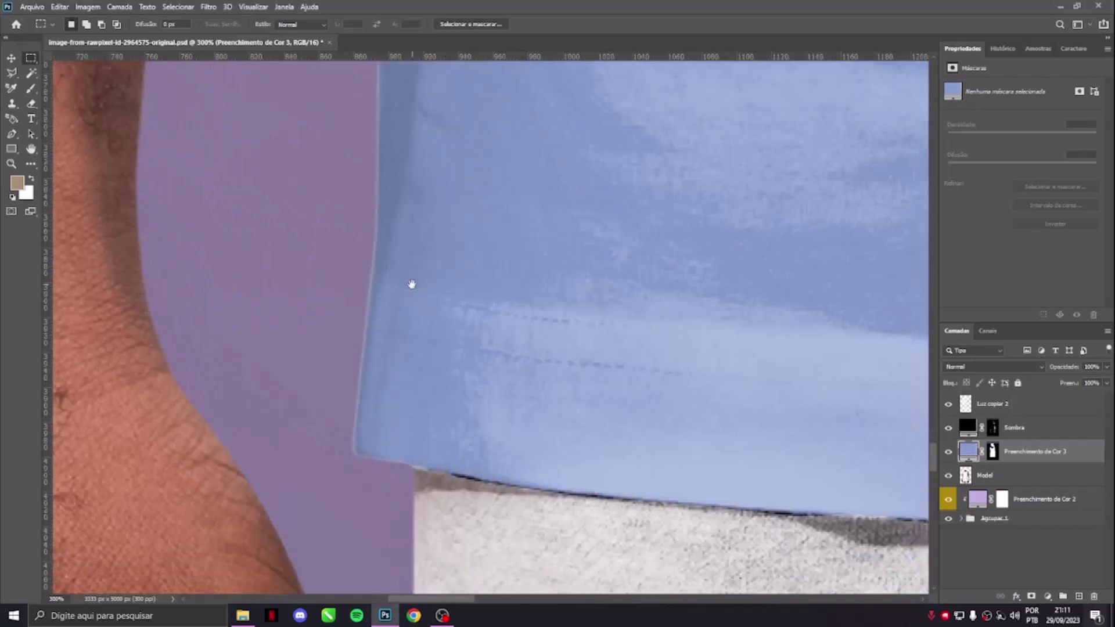
pyautogui.scroll(-6, 412, 288)
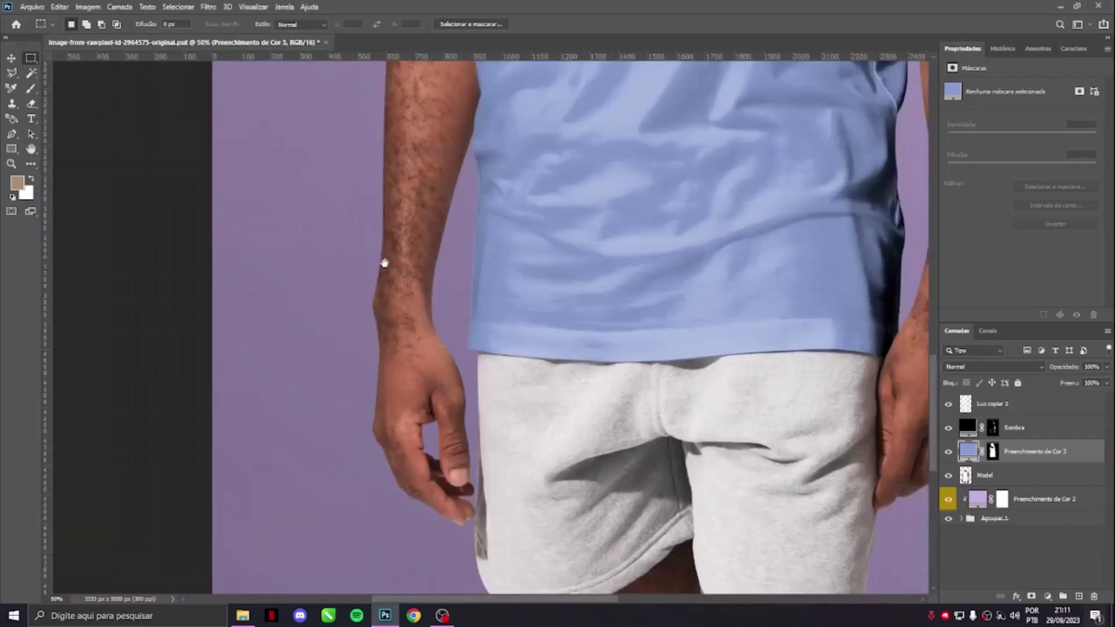
pyautogui.moveTo(455, 227); pyautogui.dragTo(388, 388)
pyautogui.scroll(10, 642, 294)
pyautogui.hscroll(3, 642, 294)
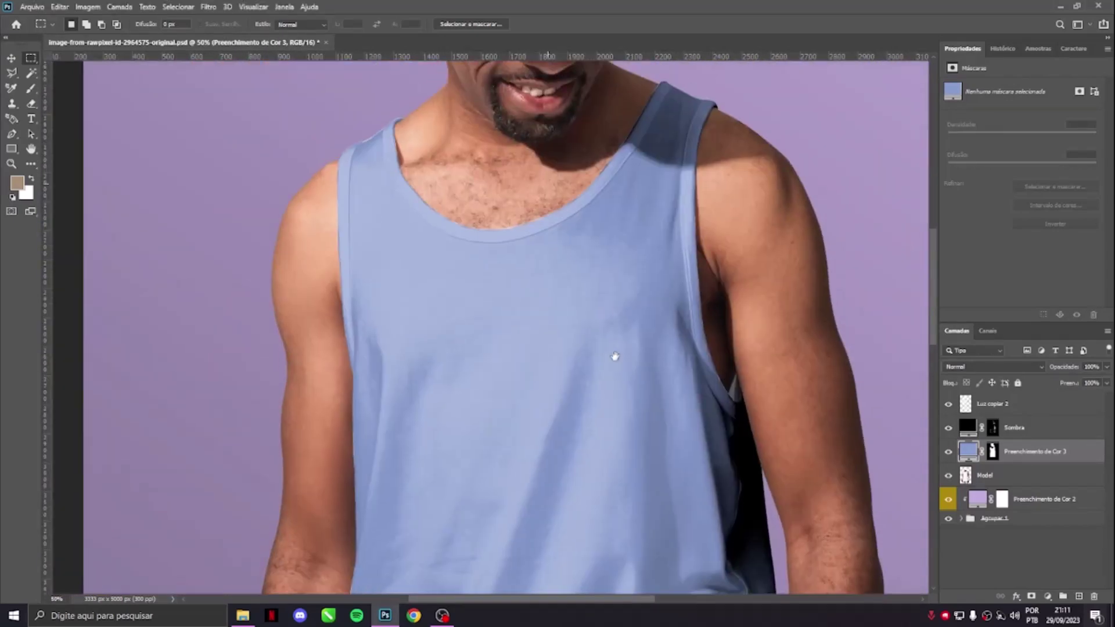
pyautogui.scroll(-2, 605, 358)
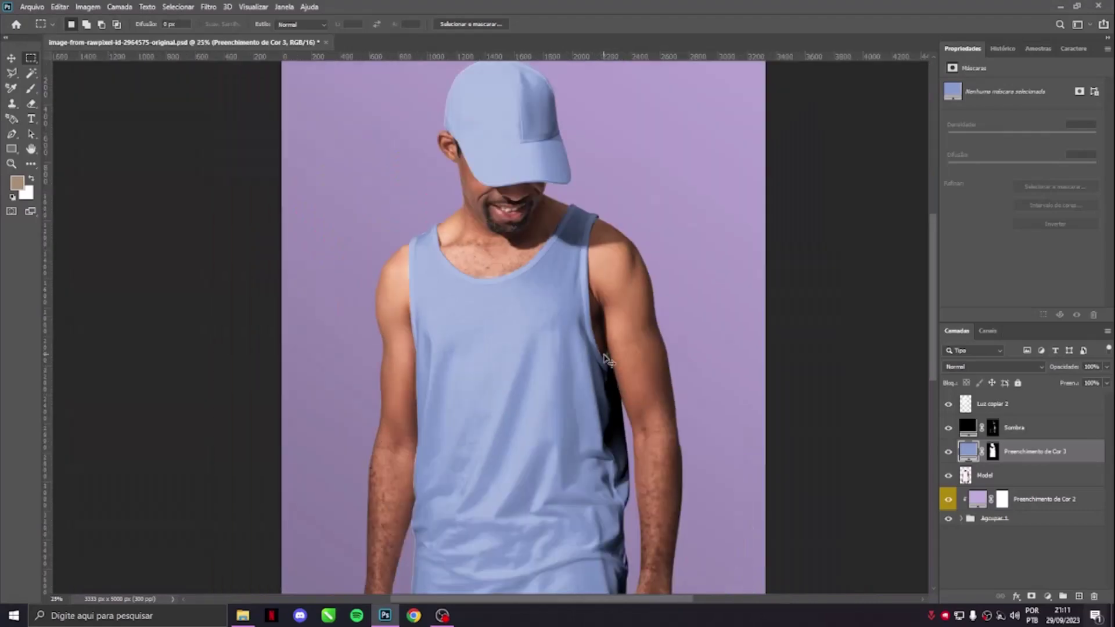
pyautogui.scroll(1, 605, 358)
pyautogui.moveTo(579, 342); pyautogui.dragTo(529, 231)
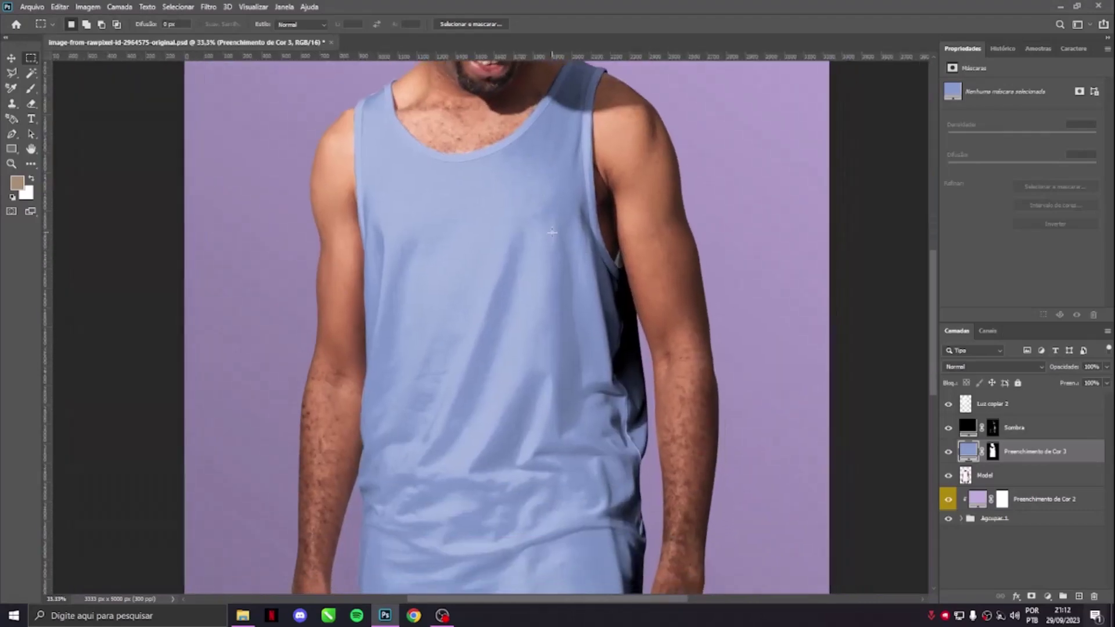
pyautogui.scroll(-1, 543, 233)
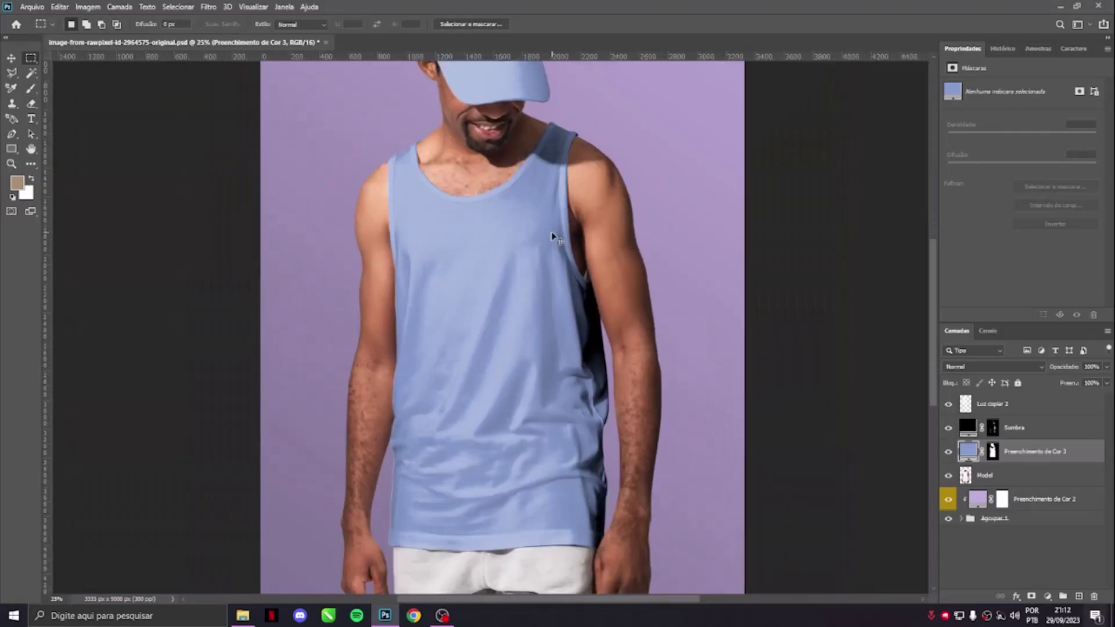
# - Draw a rectangle of about 2492 × 3250 px covering the whole tank top, above the clothing fill layer
pyautogui.click(11, 149)
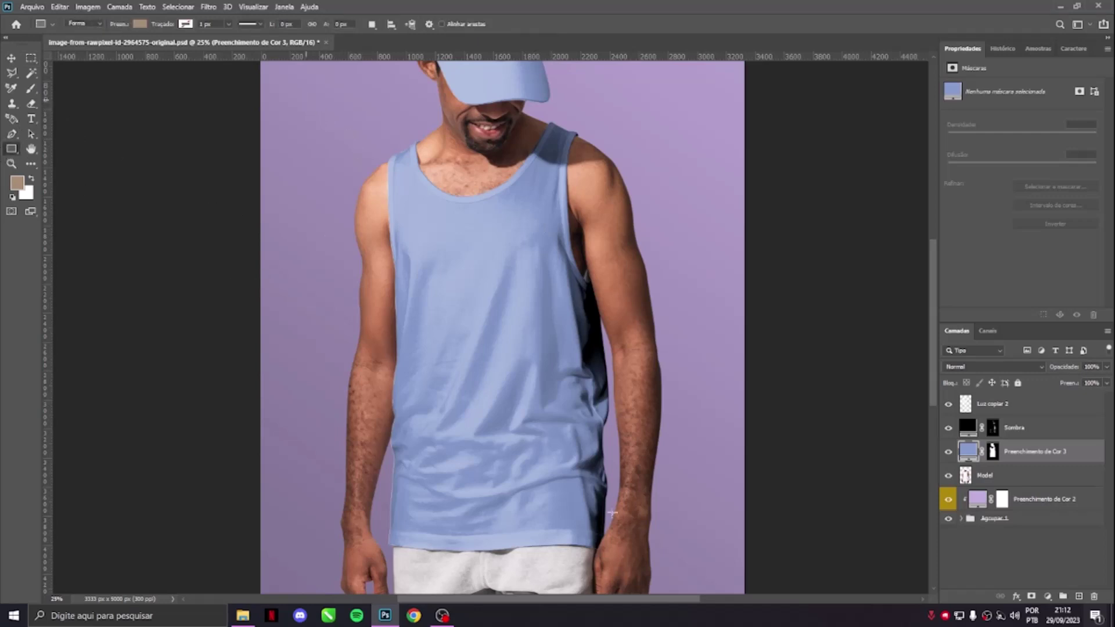
pyautogui.moveTo(306, 100); pyautogui.dragTo(667, 572)
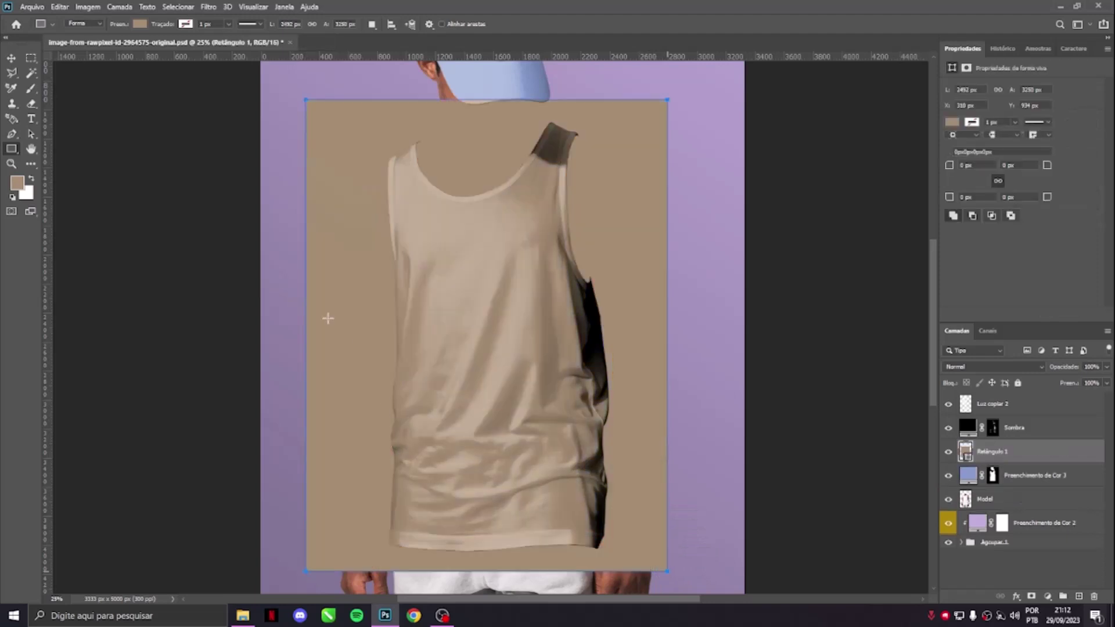
pyautogui.click(31, 58)
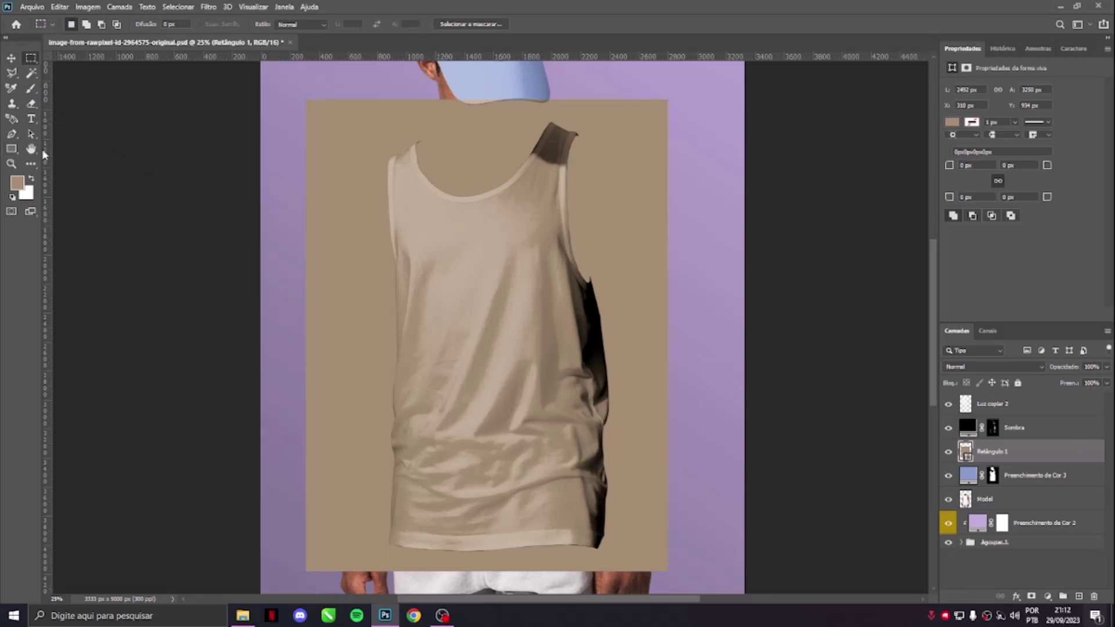
# - Set the foreground color to orange (ed9612)
pyautogui.click(11, 148)
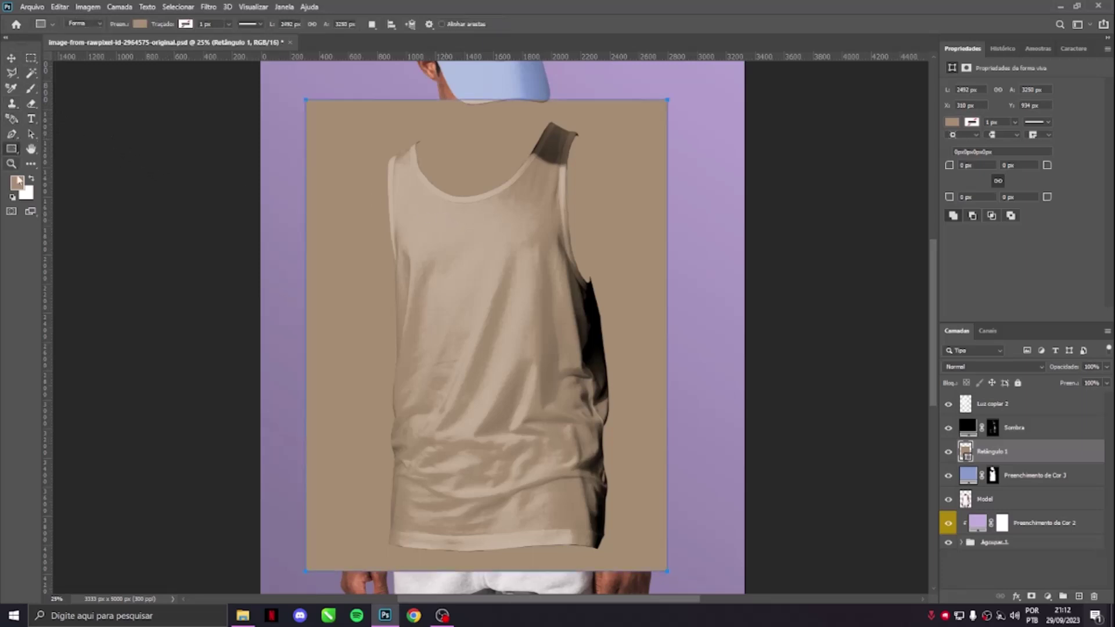
pyautogui.click(18, 183)
pyautogui.click(865, 220)
pyautogui.click(990, 207)
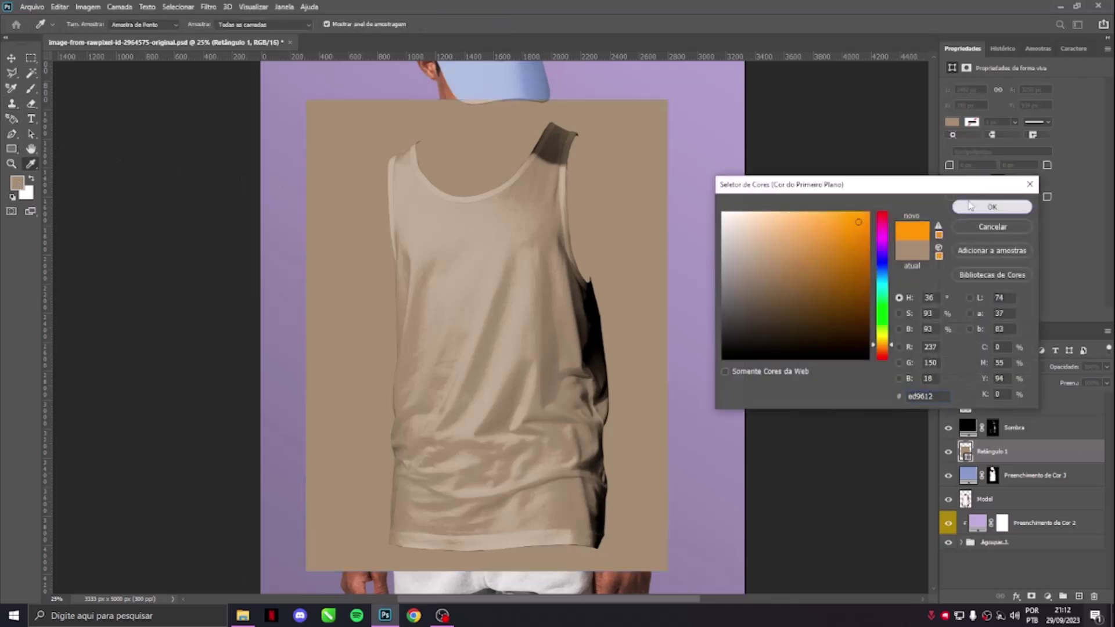
# - Draw a rectangle of about 678 × 286 px across the chest and move its layer above Luz copiar 2
pyautogui.moveTo(424, 225); pyautogui.dragTo(522, 265)
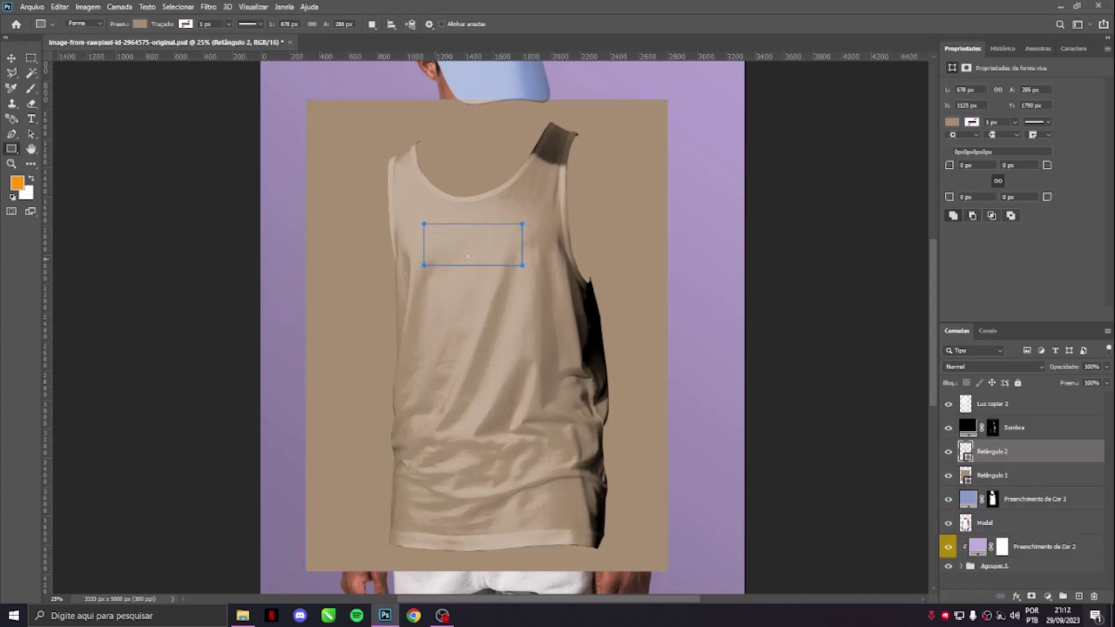
pyautogui.click(30, 59)
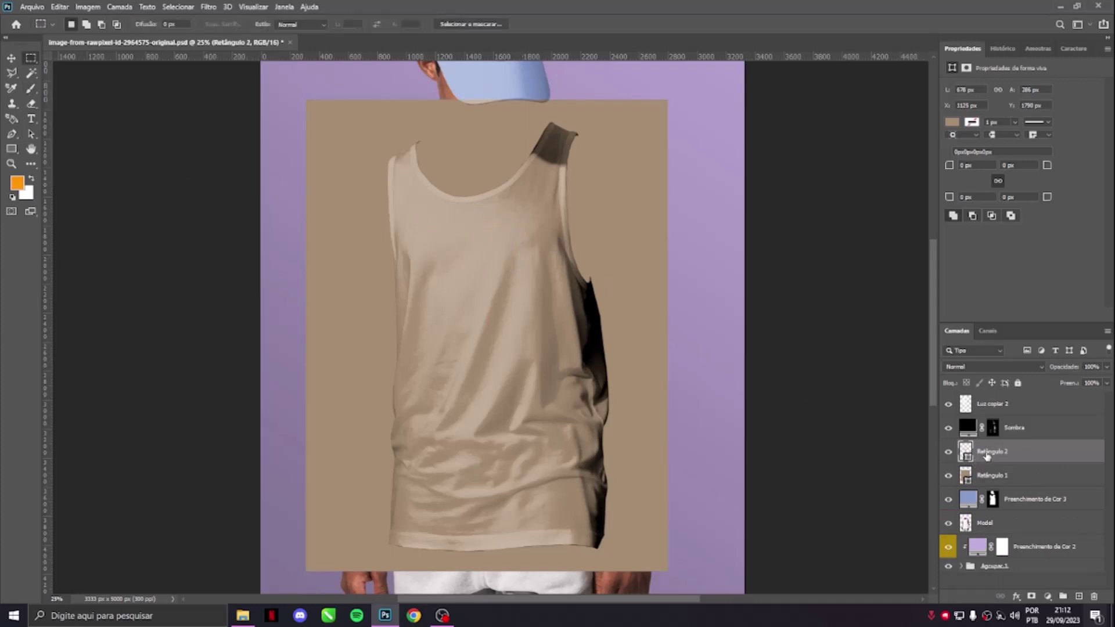
pyautogui.moveTo(987, 456); pyautogui.dragTo(988, 396)
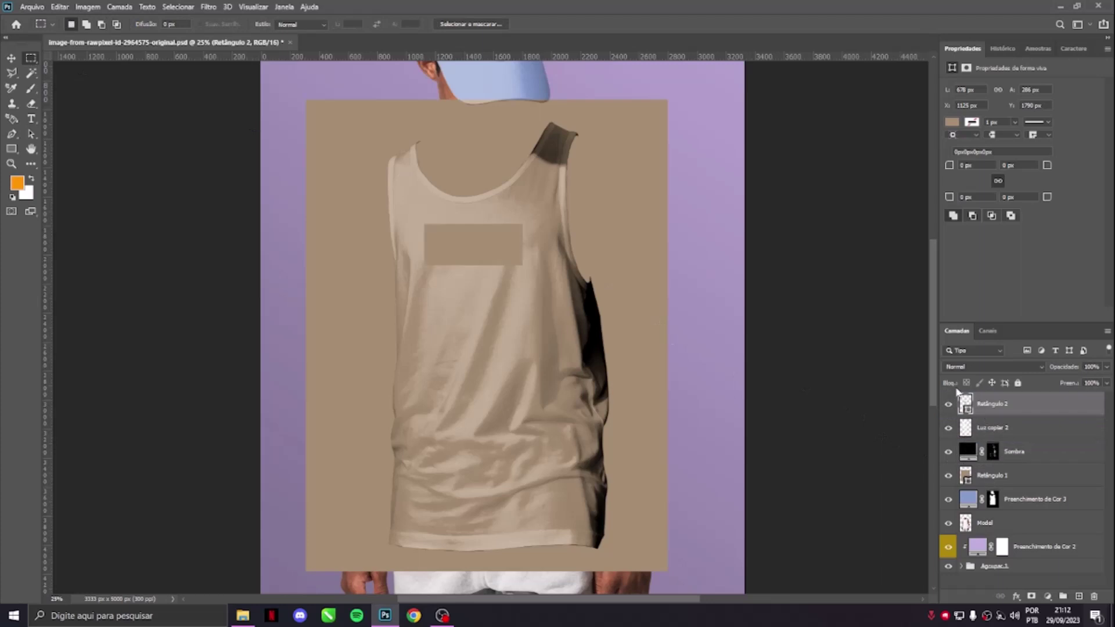
# - Fill the small chest rectangle with the recently used orange
pyautogui.click(951, 123)
pyautogui.click(975, 182)
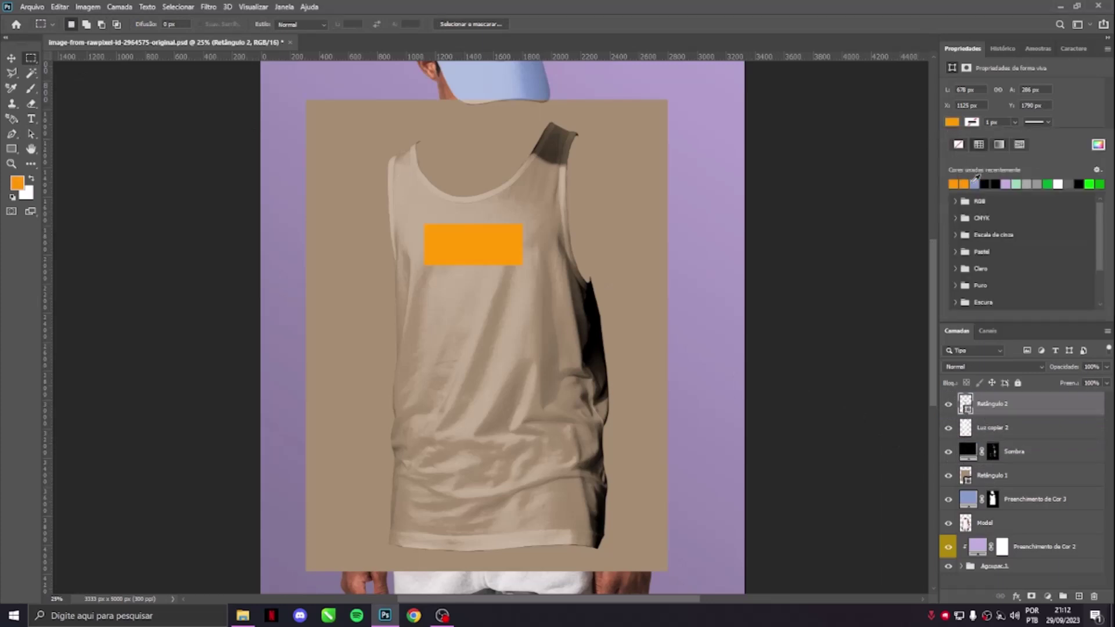
pyautogui.click(66, 64)
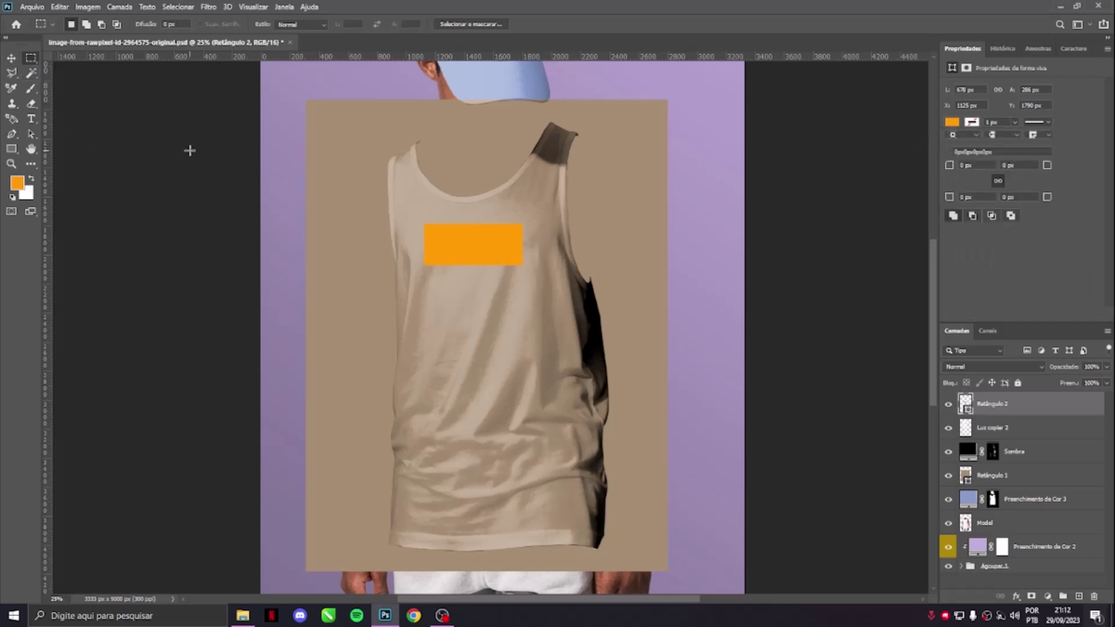
# - Move the large rectangle's layer above Luz copiar 2 and set both rectangles to 70% opacity
pyautogui.moveTo(1032, 477); pyautogui.dragTo(1031, 411)
pyautogui.keyDown('shift'); pyautogui.click(1030, 412); pyautogui.keyUp('shift')
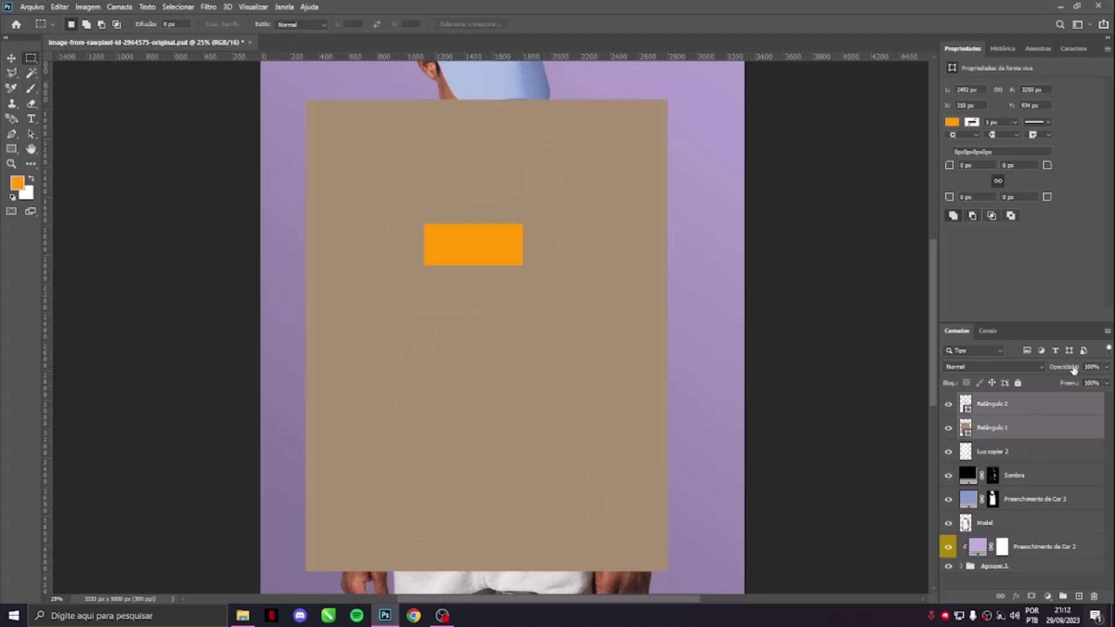
pyautogui.moveTo(1073, 370); pyautogui.dragTo(1063, 370)
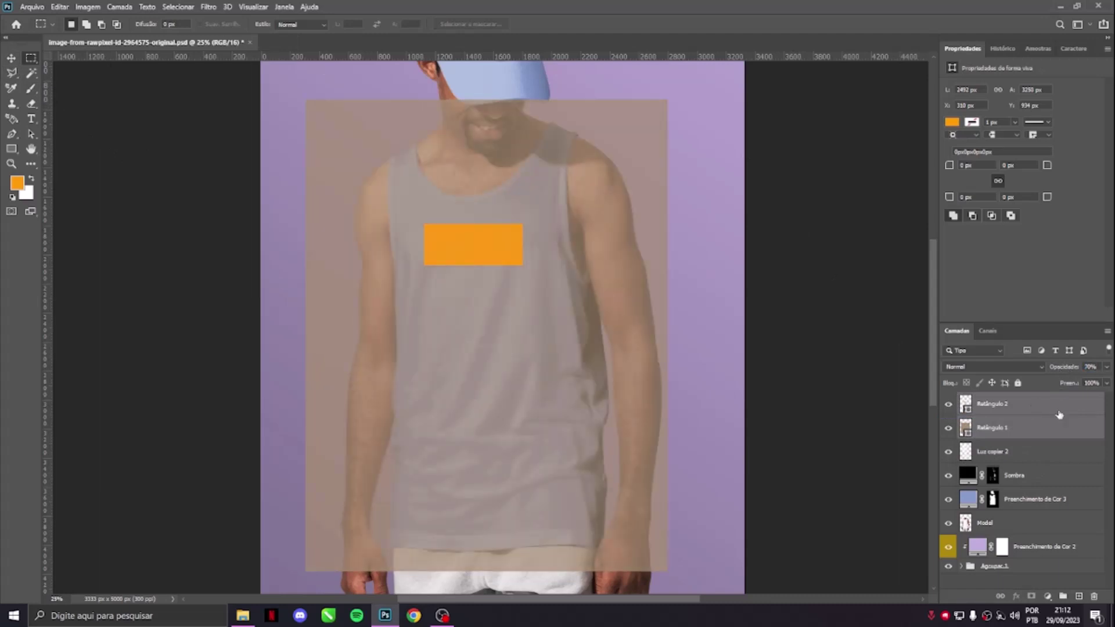
pyautogui.hotkey('ctrl', 'g')
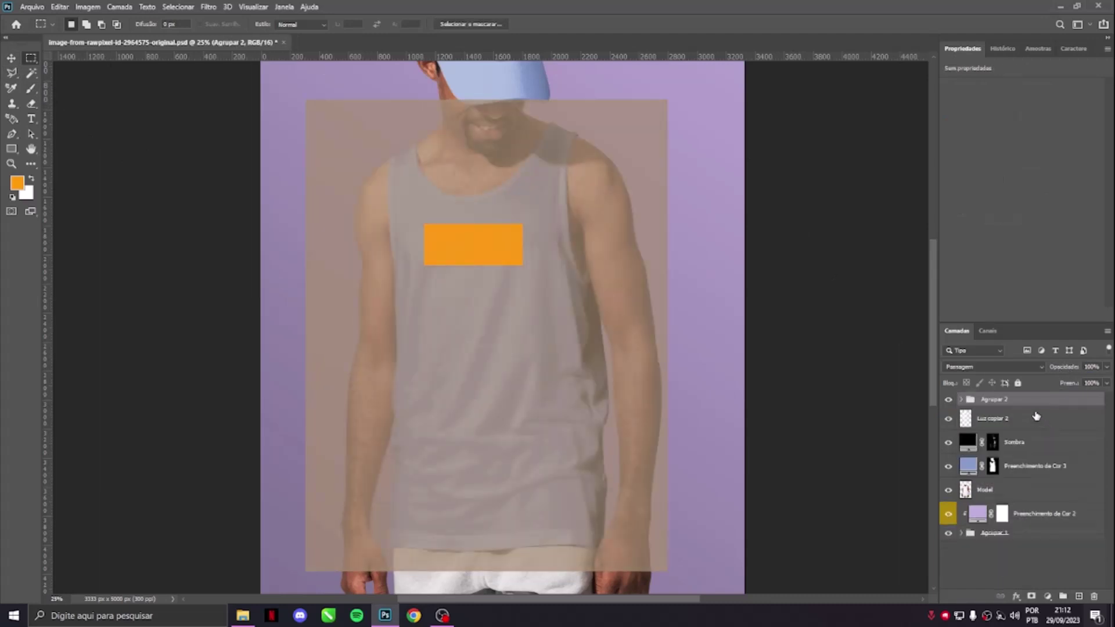
pyautogui.rightClick(1019, 397)
pyautogui.press('Escape')
pyautogui.hotkey('ctrl', 'shift', 'g')
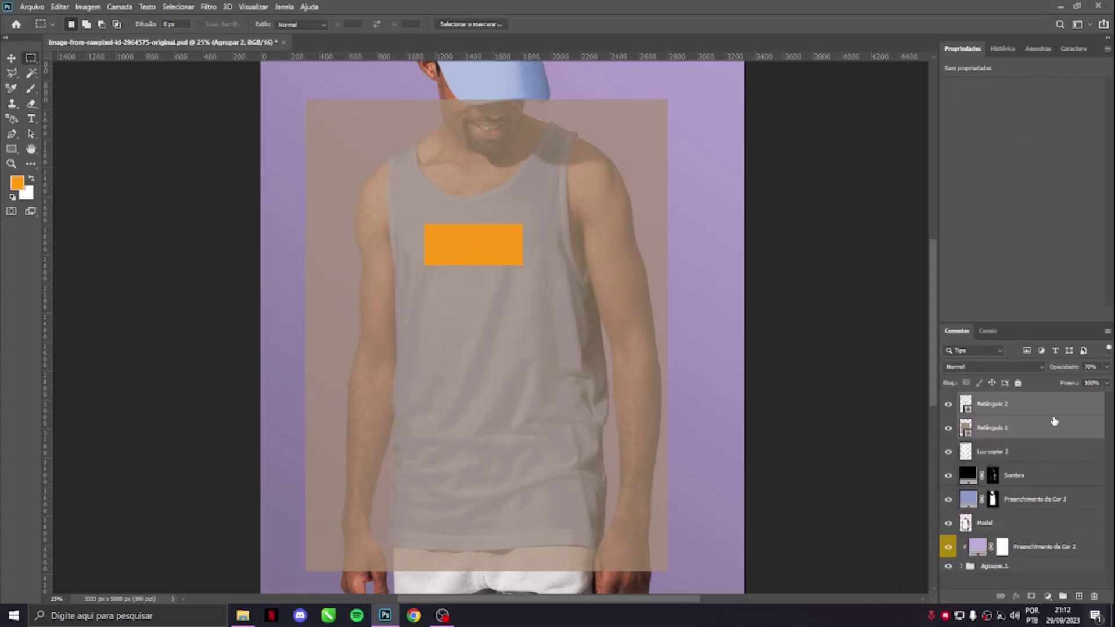
# - Combine the two rectangle layers into a smart object and rasterize it into a single pixel layer
pyautogui.rightClick(1034, 417)
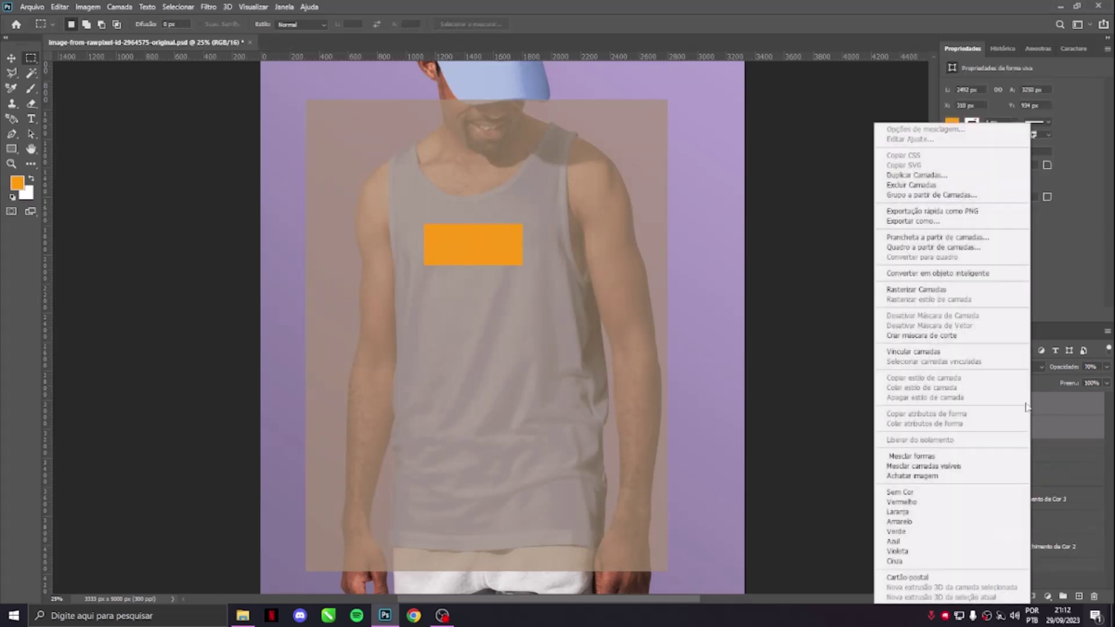
pyautogui.click(927, 274)
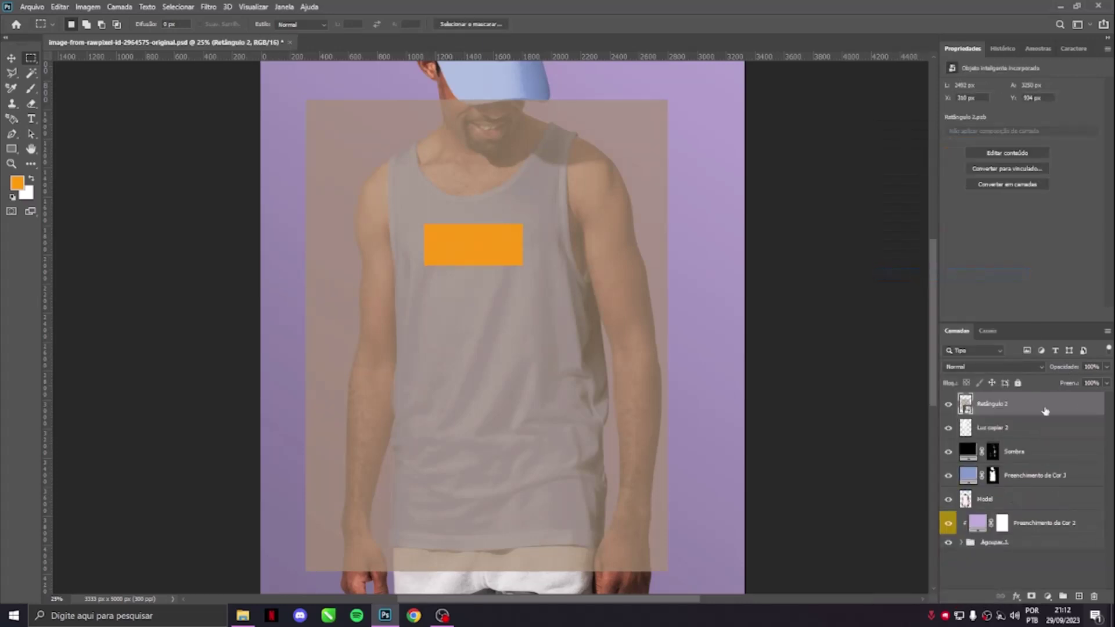
pyautogui.rightClick(1045, 410)
pyautogui.click(953, 317)
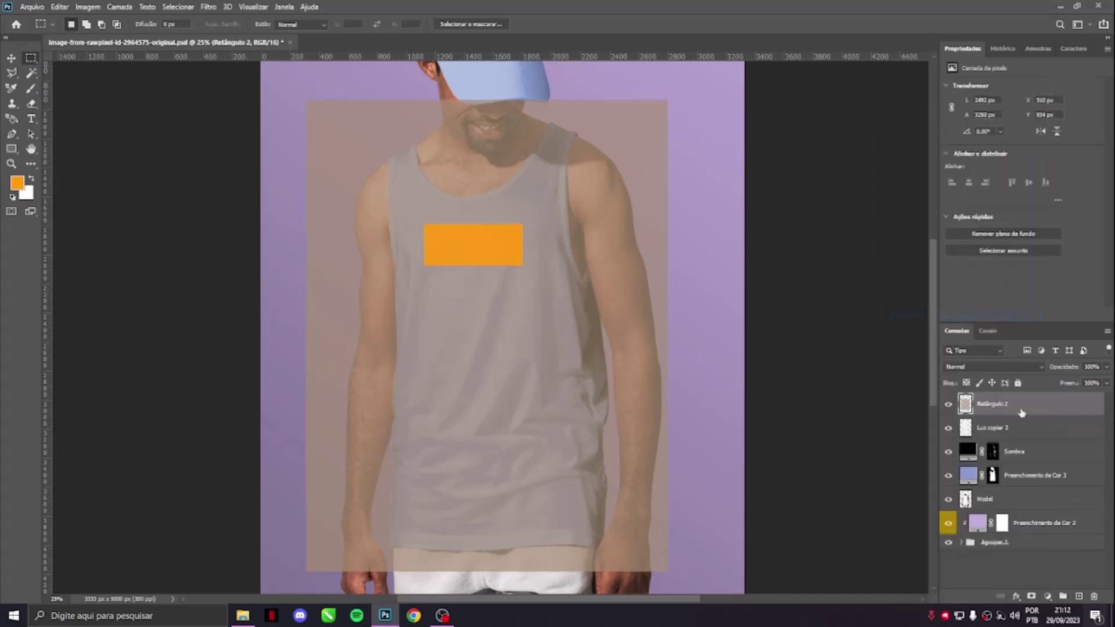
# - Convert the Retângulo 2 layer to a smart object and distort its four corners to follow the slant of the man's torso
pyautogui.rightClick(1021, 411)
pyautogui.click(895, 274)
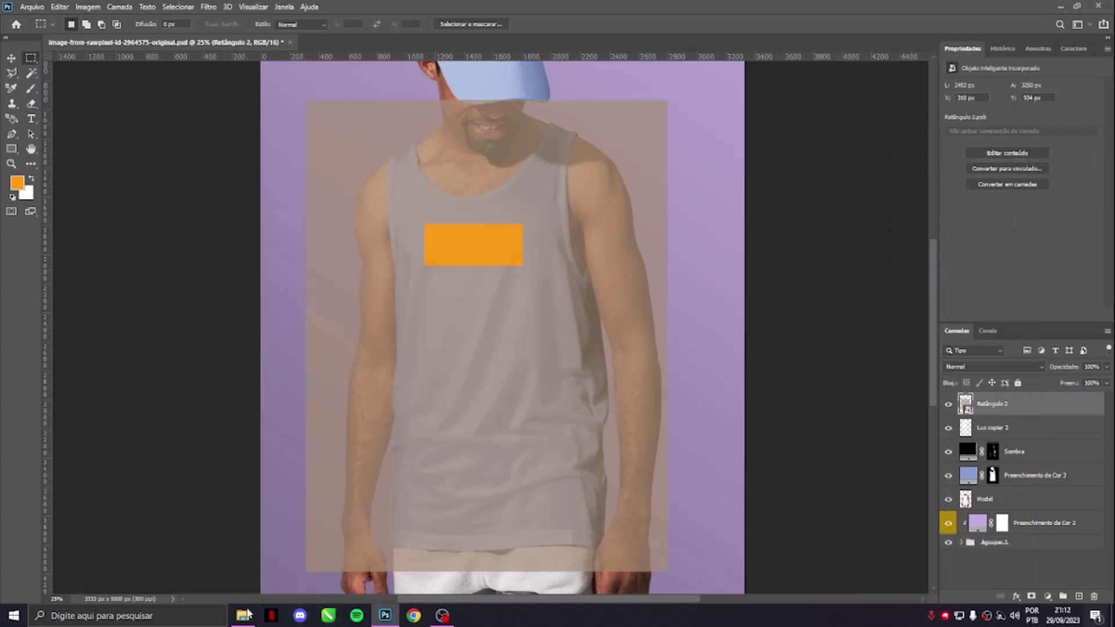
pyautogui.moveTo(244, 615)
pyautogui.hotkey('ctrl', 't')
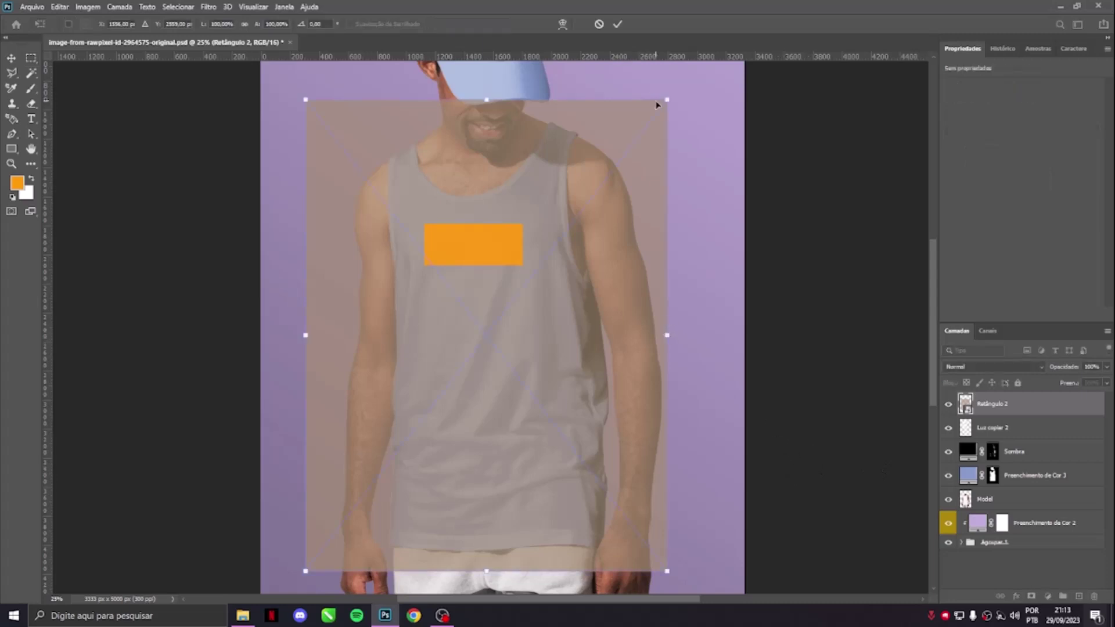
pyautogui.moveTo(667, 103); pyautogui.dragTo(649, 80)
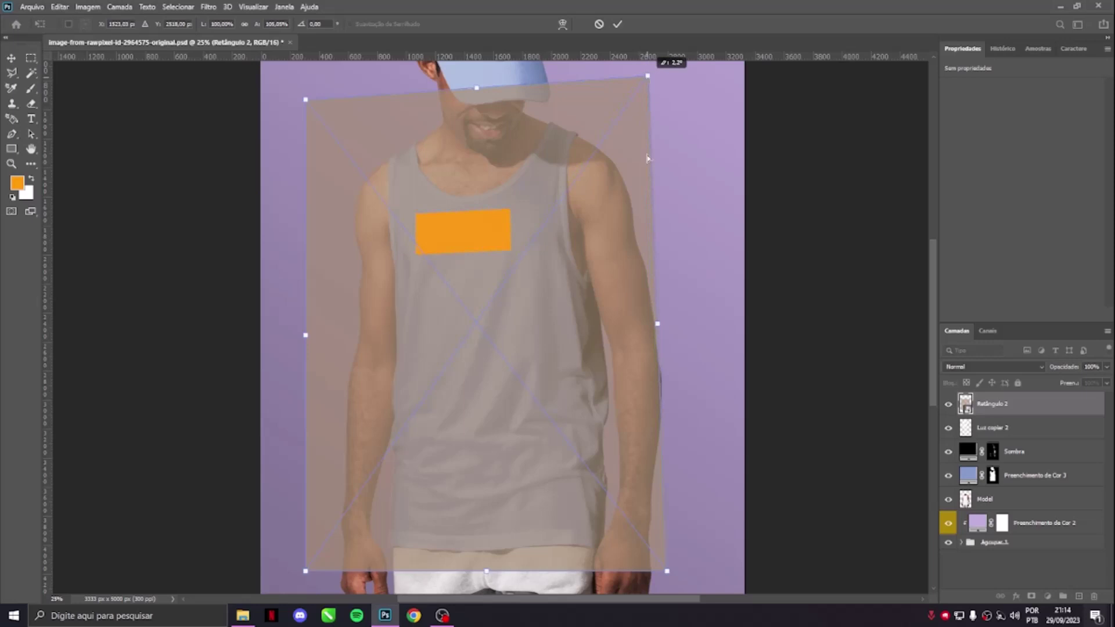
pyautogui.moveTo(668, 572); pyautogui.dragTo(691, 550)
pyautogui.moveTo(651, 79); pyautogui.dragTo(649, 97)
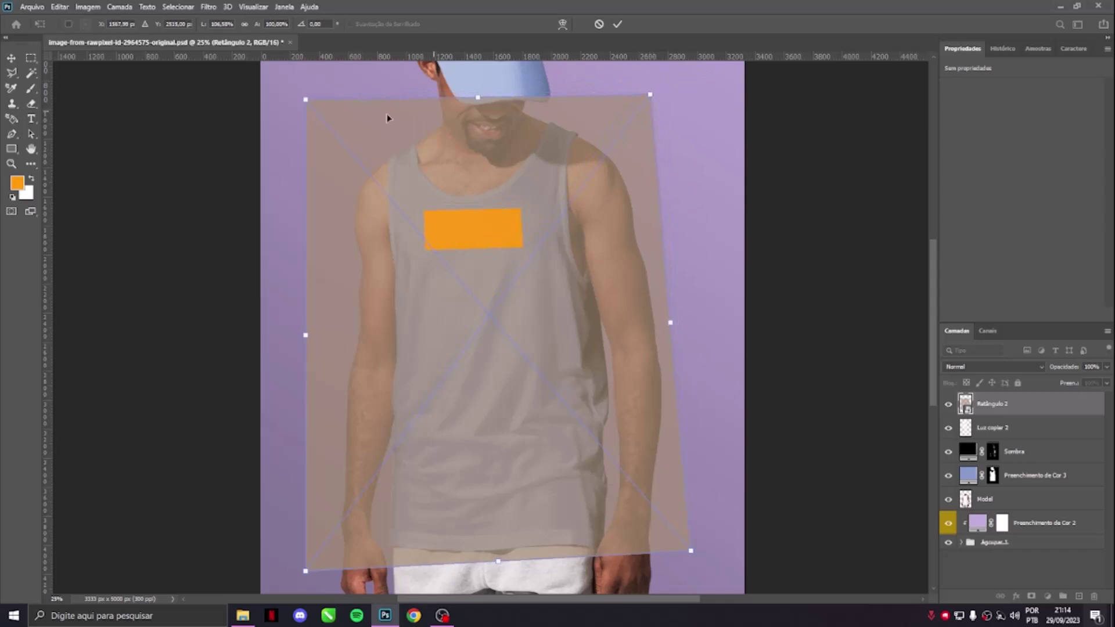
pyautogui.moveTo(305, 100); pyautogui.dragTo(302, 116)
pyautogui.moveTo(306, 572); pyautogui.dragTo(319, 546)
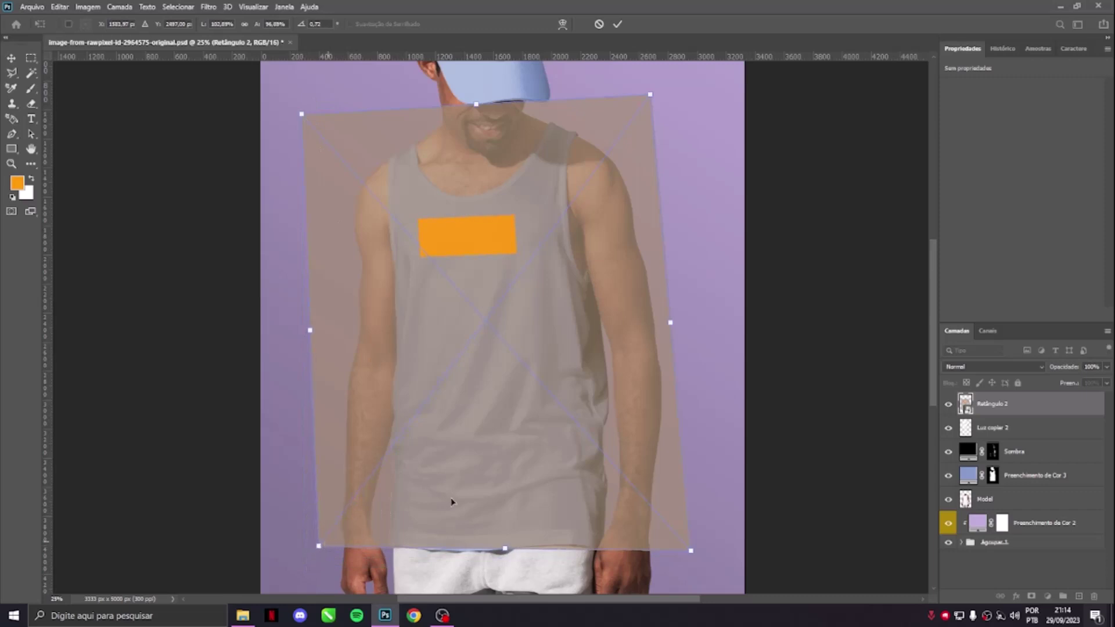
# - Fine-tune both sides of the distorted rectangle, shift it slightly down over the tank top and apply the transformation
pyautogui.moveTo(671, 323); pyautogui.dragTo(682, 322)
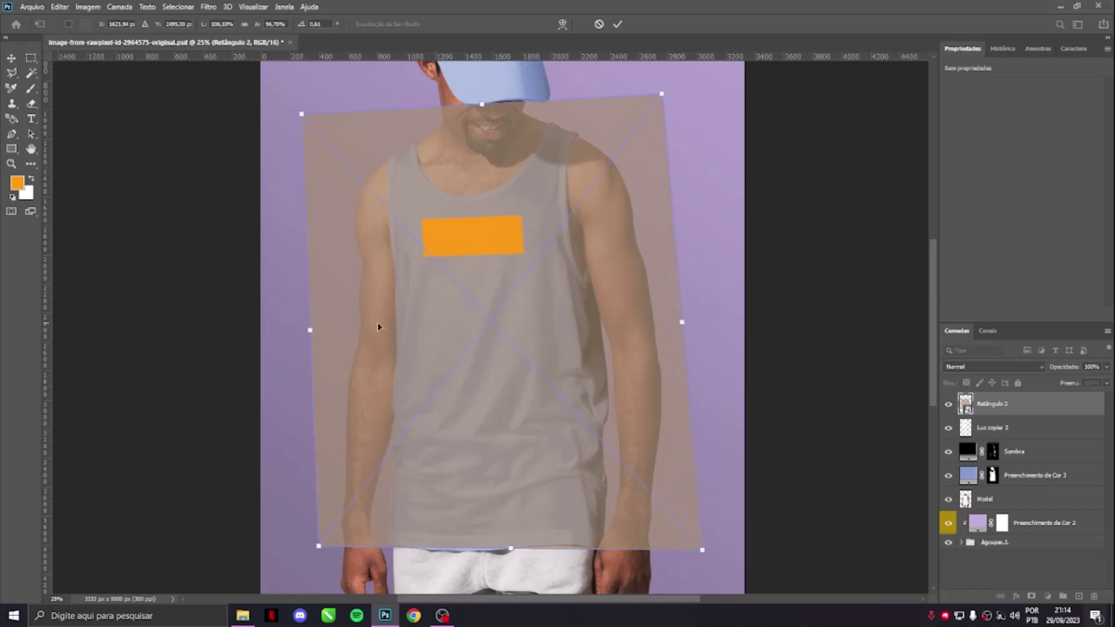
pyautogui.moveTo(310, 332); pyautogui.dragTo(319, 332)
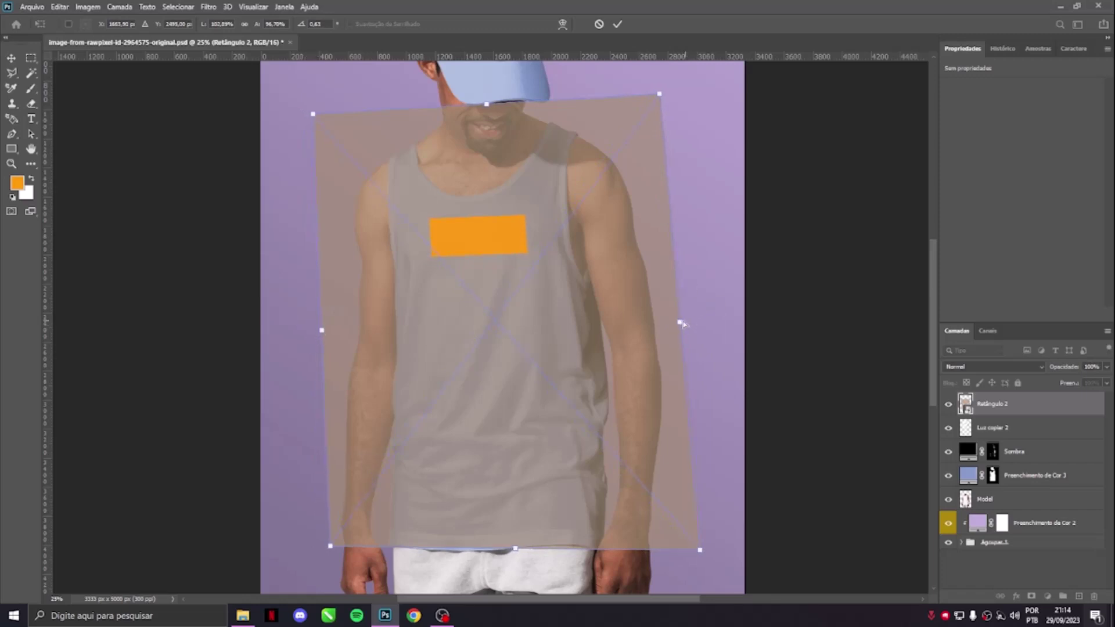
pyautogui.moveTo(683, 322); pyautogui.dragTo(683, 324)
pyautogui.moveTo(325, 331); pyautogui.dragTo(326, 329)
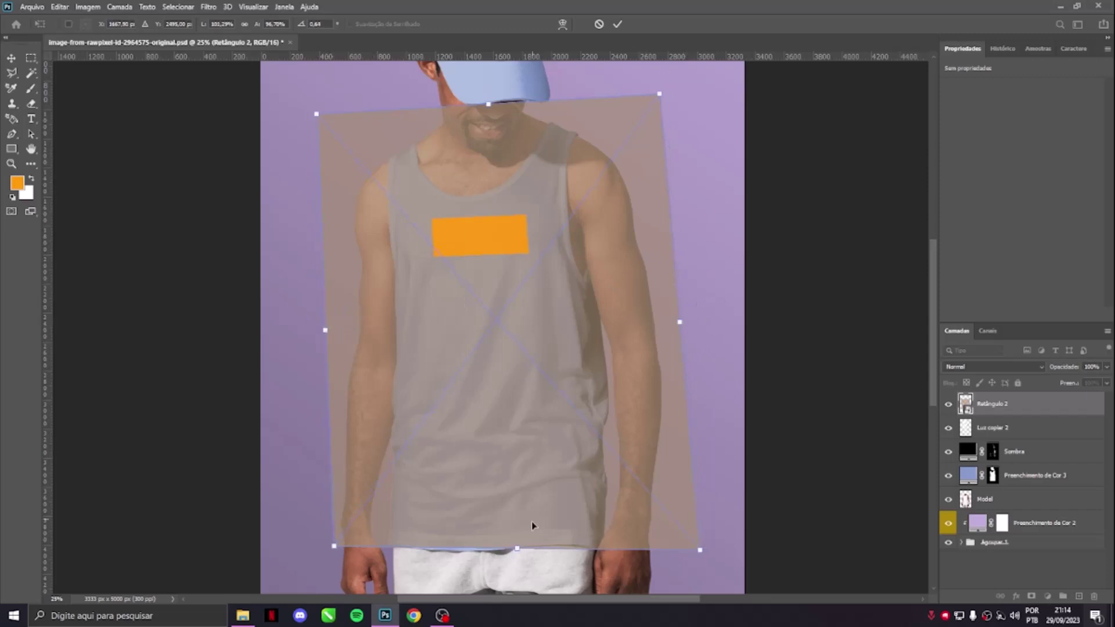
pyautogui.moveTo(514, 463); pyautogui.dragTo(514, 475)
pyautogui.press('m')
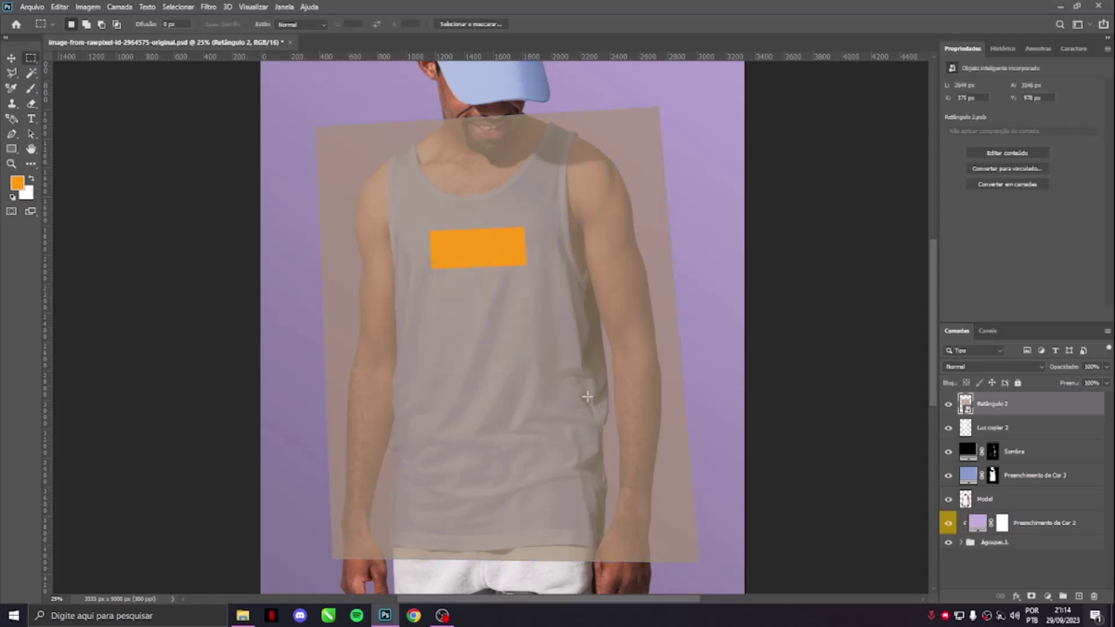
# - Mask the Retângulo 2 layer with the shape from the Preenchimento de Cor 3 mask and move it below the Sombra layer
pyautogui.keyDown('ctrl'); pyautogui.click(992, 483); pyautogui.keyUp('ctrl')
pyautogui.click(1031, 597)
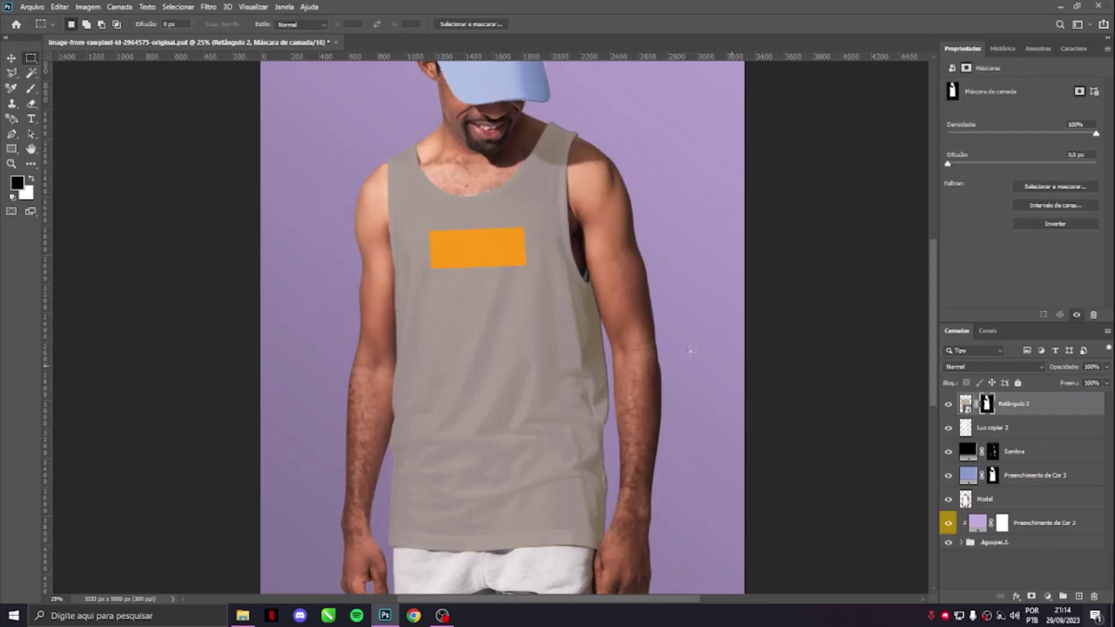
pyautogui.moveTo(1016, 406); pyautogui.dragTo(1016, 460)
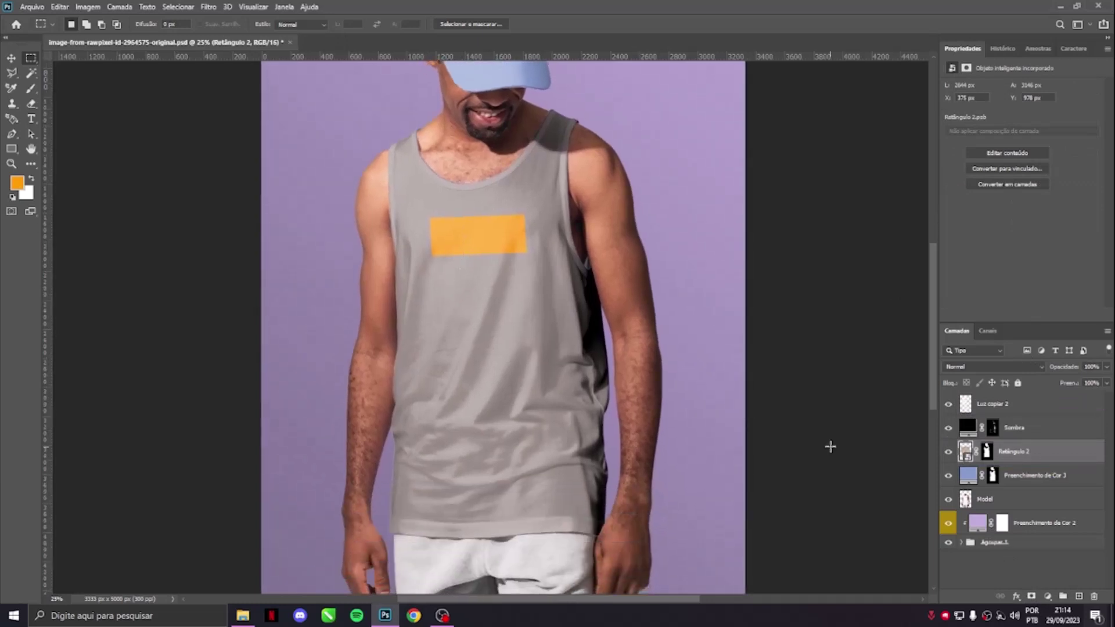
# - Hide the Preenchimento de Cor 3 layer, keep Retângulo 2 visible, and open the contents of the Retângulo 2 smart object
pyautogui.click(949, 478)
pyautogui.click(949, 477)
pyautogui.click(949, 478)
pyautogui.click(949, 452)
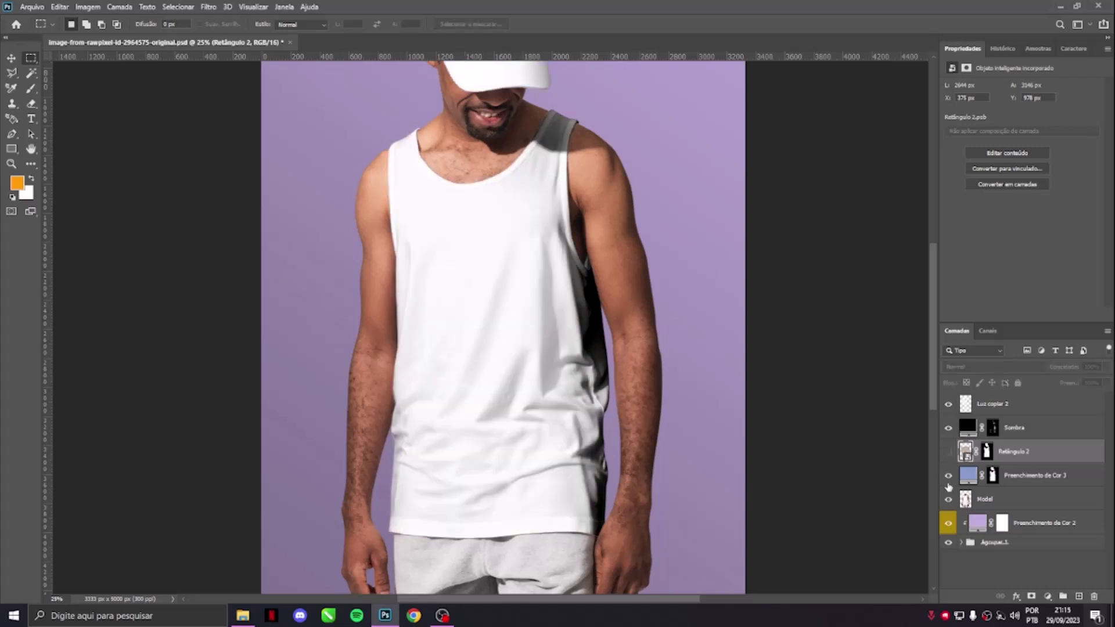
pyautogui.click(949, 477)
pyautogui.click(949, 477)
pyautogui.click(949, 452)
pyautogui.click(949, 452)
pyautogui.click(949, 452)
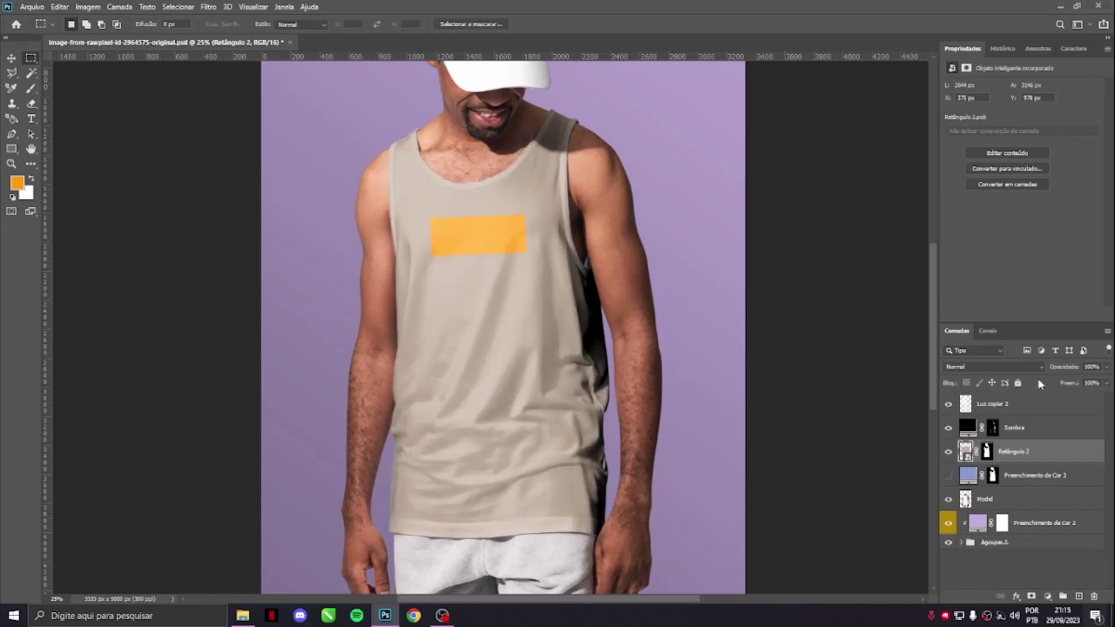
pyautogui.click(1073, 368)
pyautogui.doubleClick(966, 451)
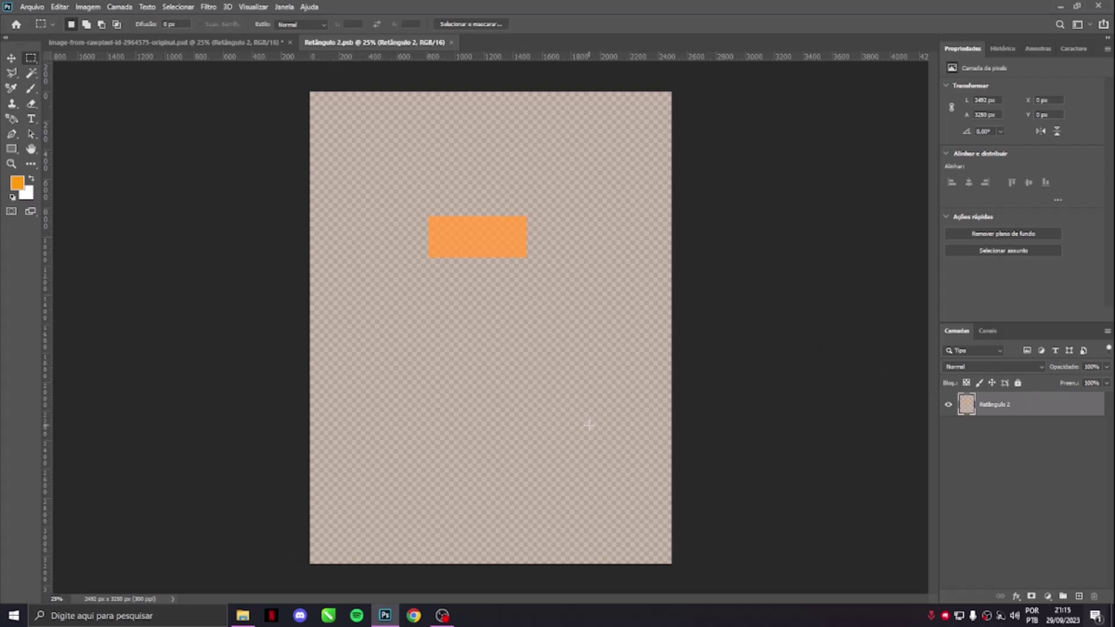
pyautogui.click(1048, 599)
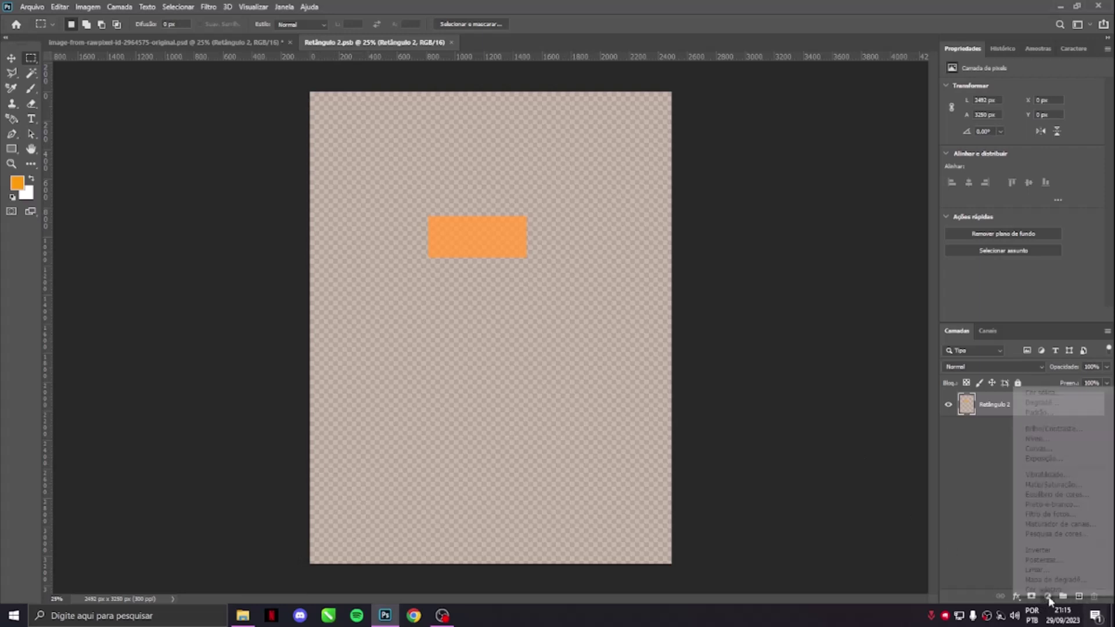
pyautogui.click(1029, 399)
pyautogui.click(878, 305)
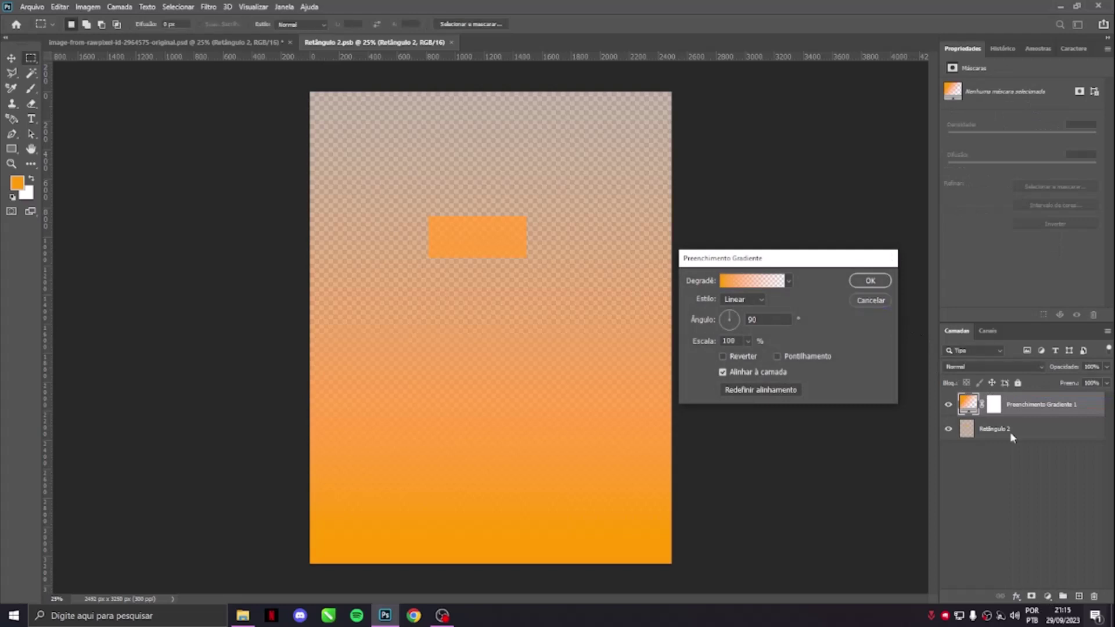
# - Add a solid color fill layer in turquoise #00ffd8 above the rectangle in the smart object
pyautogui.click(1048, 599)
pyautogui.click(1031, 397)
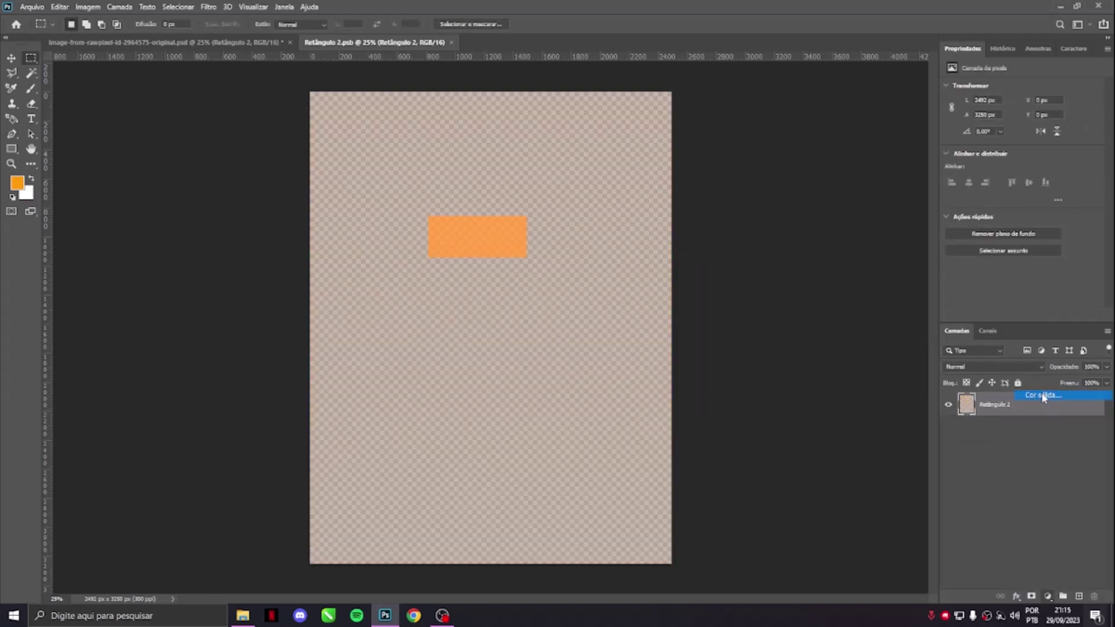
pyautogui.click(881, 287)
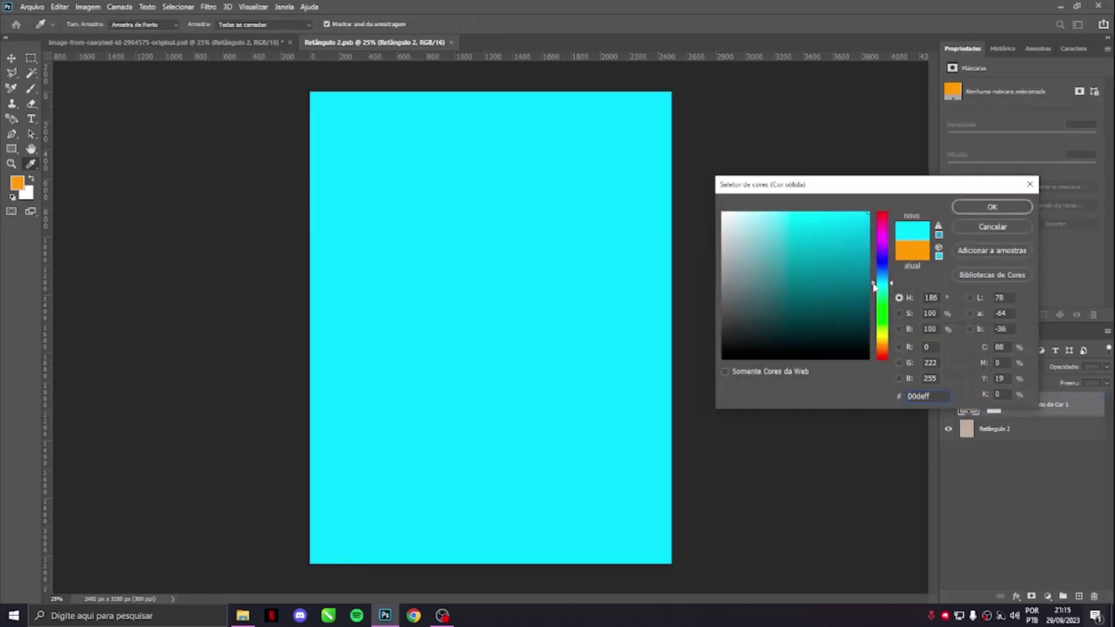
pyautogui.moveTo(882, 288); pyautogui.dragTo(881, 292)
pyautogui.click(992, 207)
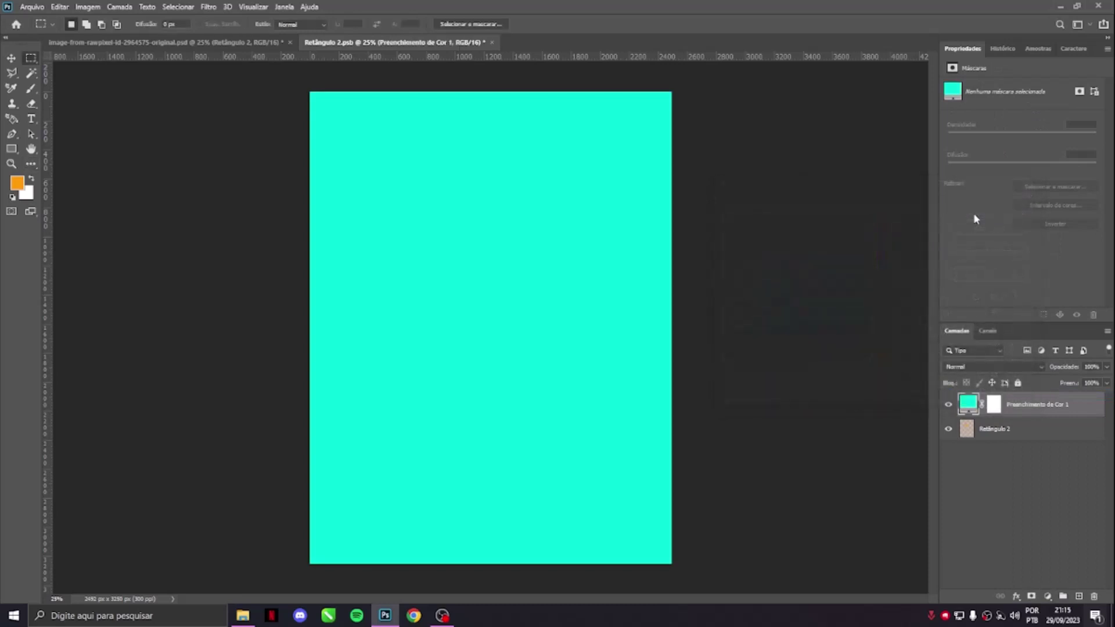
# - Save the smart object contents, check the new shirt color in the mockup document and return to the smart object
pyautogui.hotkey('ctrl', 's')
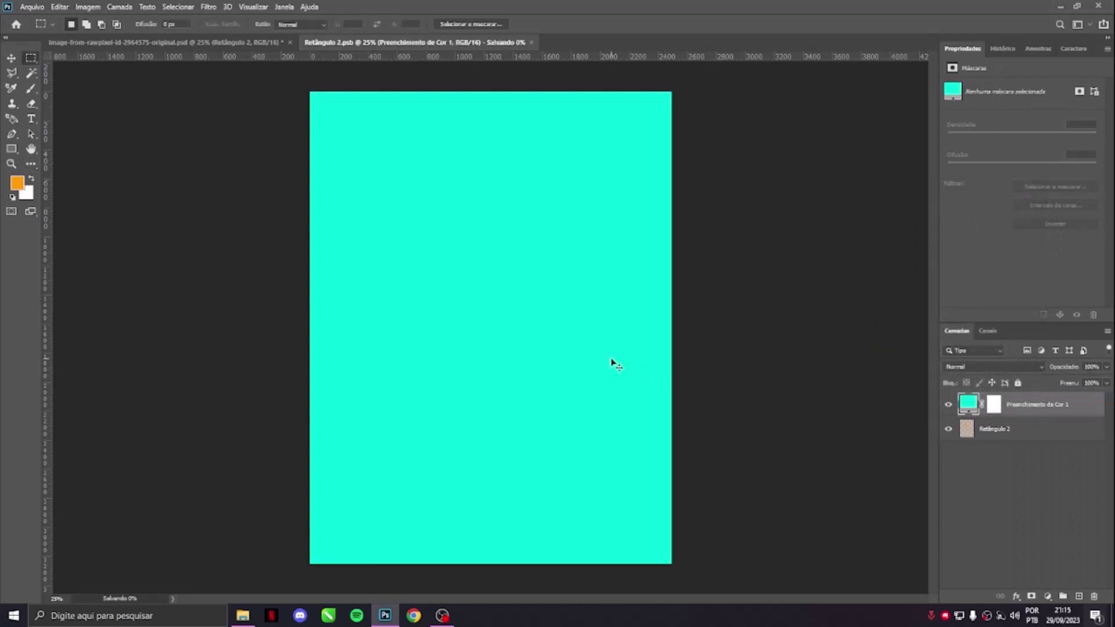
pyautogui.click(115, 44)
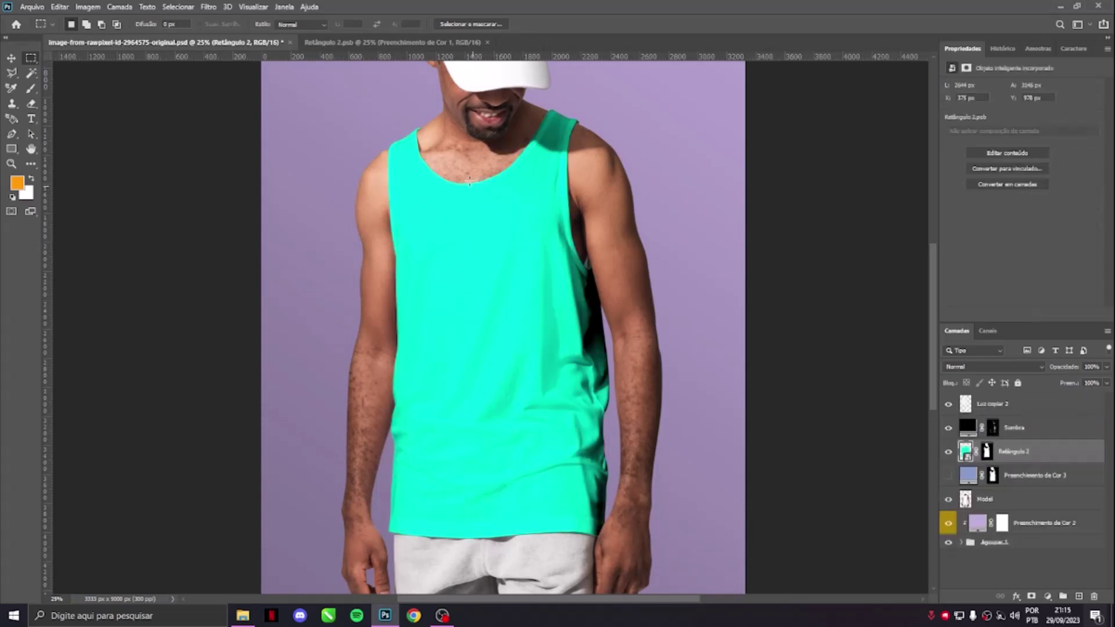
pyautogui.click(358, 44)
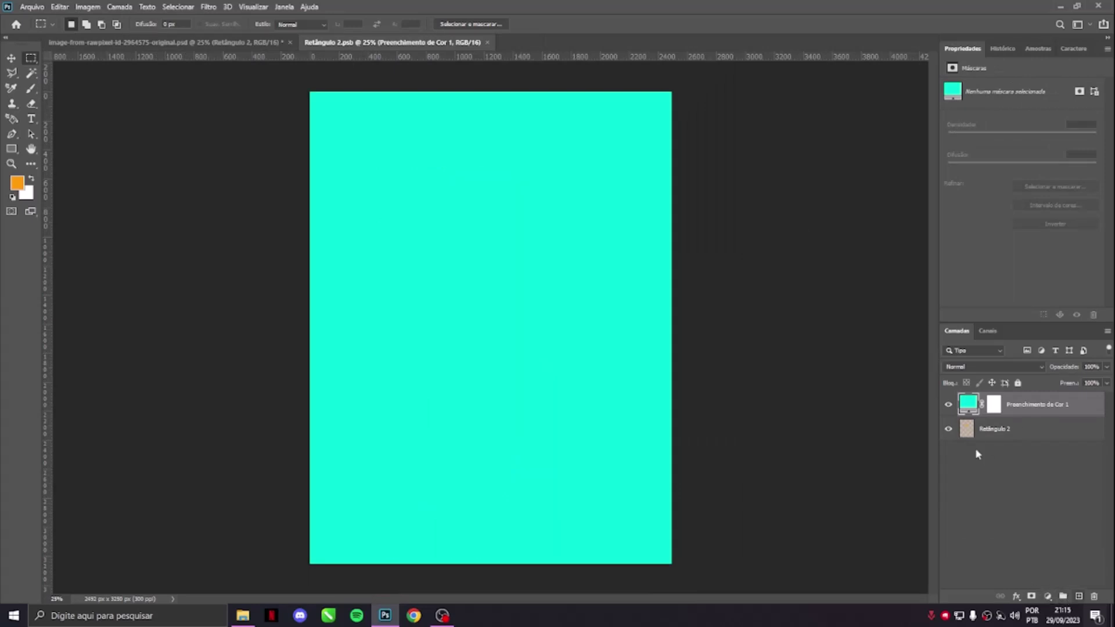
# - Change the color of the Preenchimento de Cor 1 fill layer to brown #736553
pyautogui.doubleClick(967, 405)
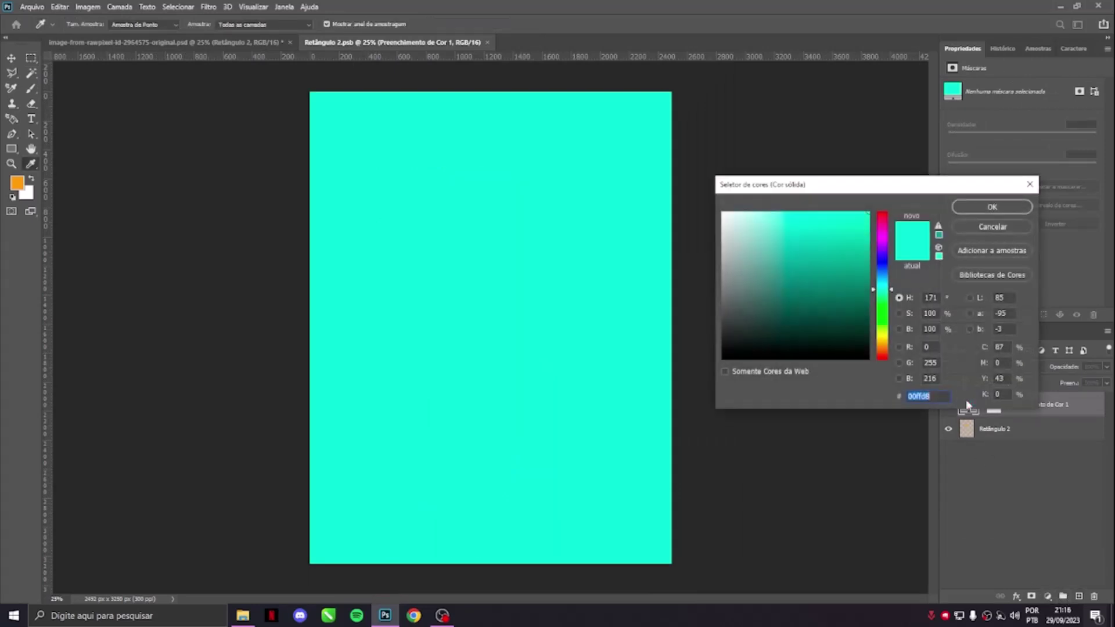
pyautogui.moveTo(858, 250); pyautogui.dragTo(887, 320)
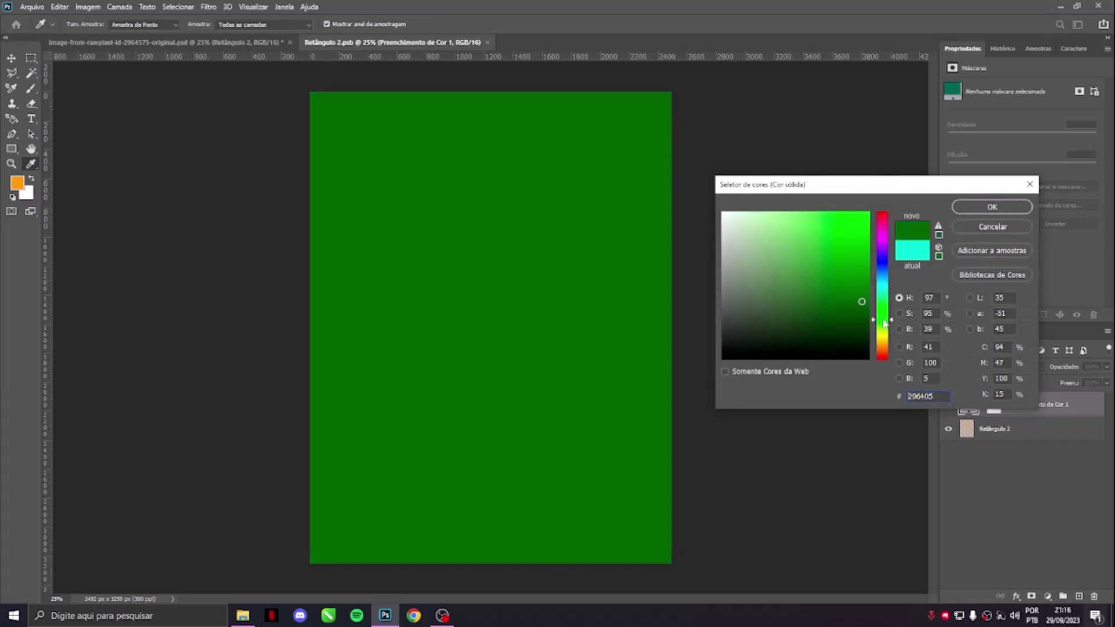
pyautogui.moveTo(799, 308); pyautogui.dragTo(771, 289)
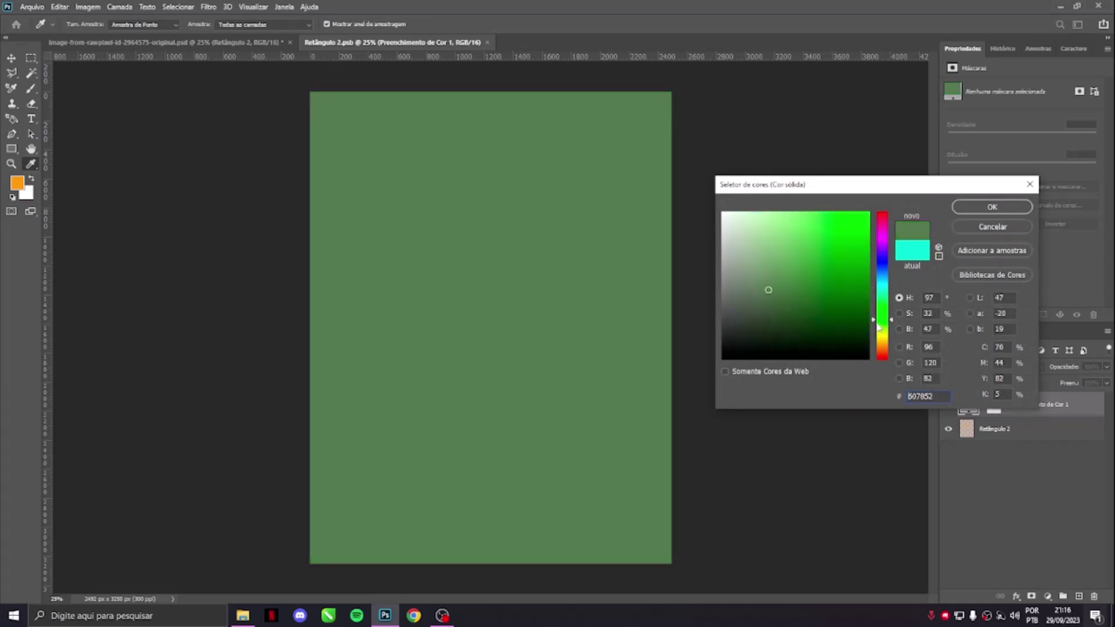
pyautogui.moveTo(882, 324); pyautogui.dragTo(883, 272)
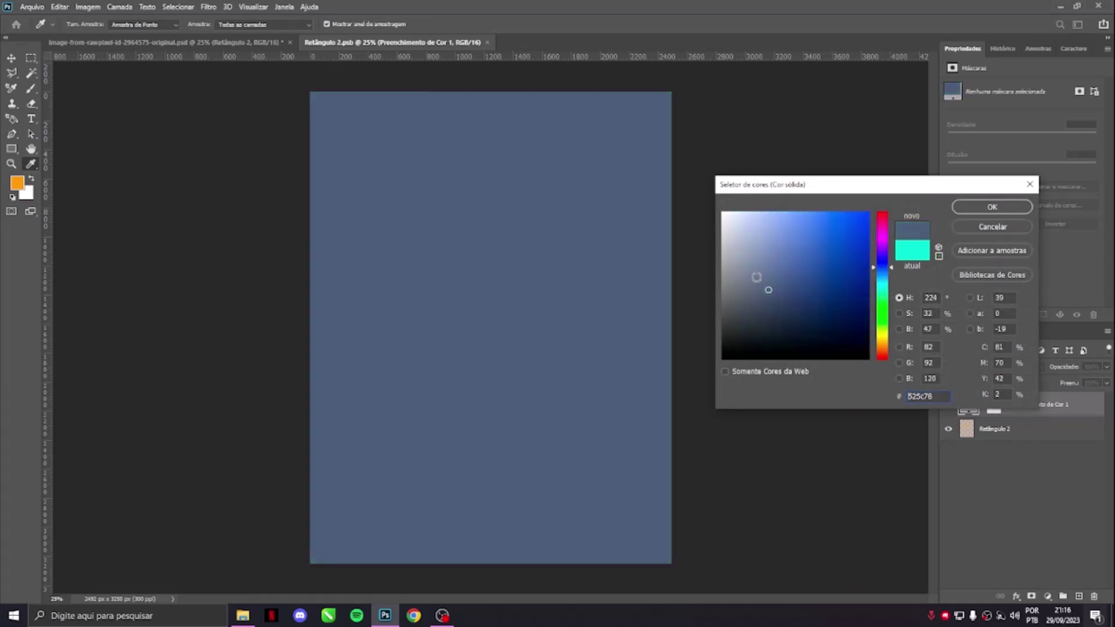
pyautogui.click(762, 292)
pyautogui.click(879, 350)
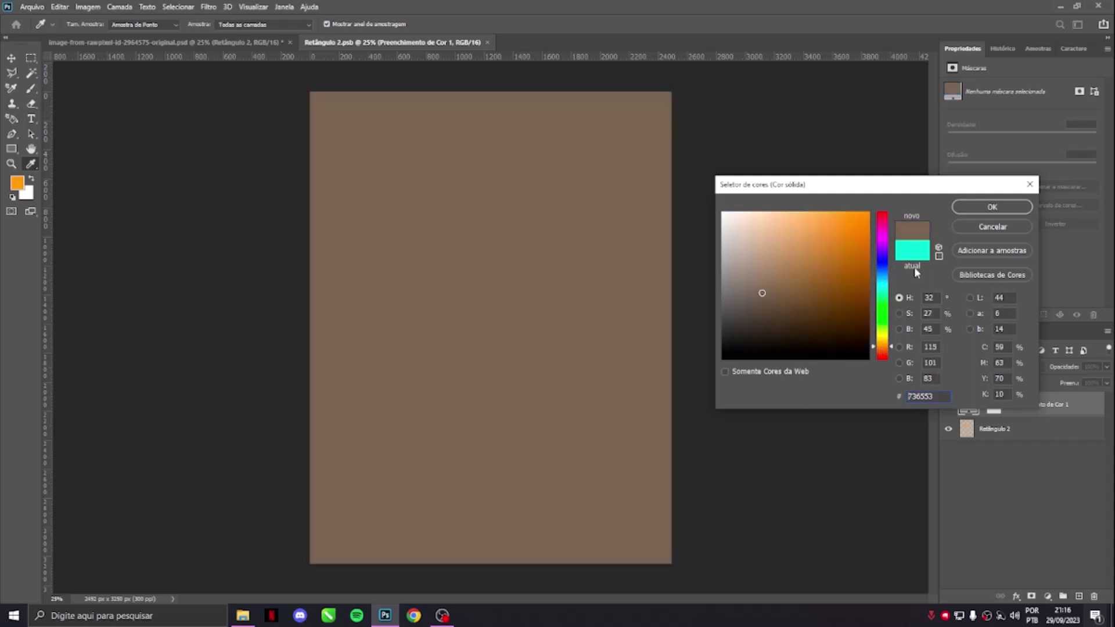
pyautogui.click(963, 215)
# - Place the Wall Co Bubble SP image from the Estampas folder into the smart object and enlarge it to about 1550 × 698 px
pyautogui.moveTo(242, 616)
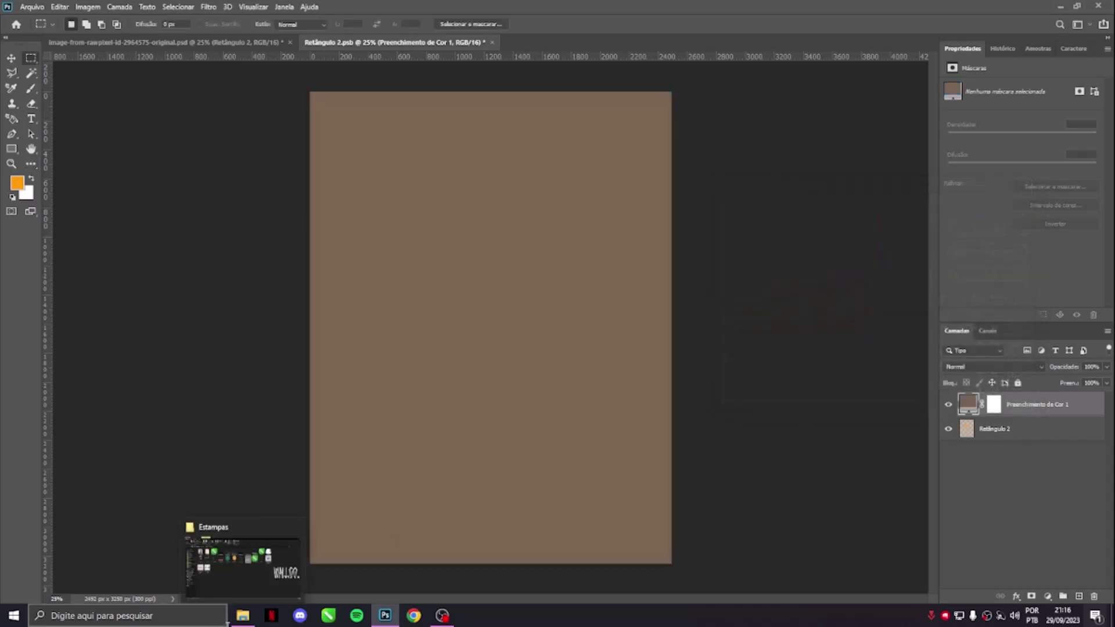
pyautogui.click(255, 568)
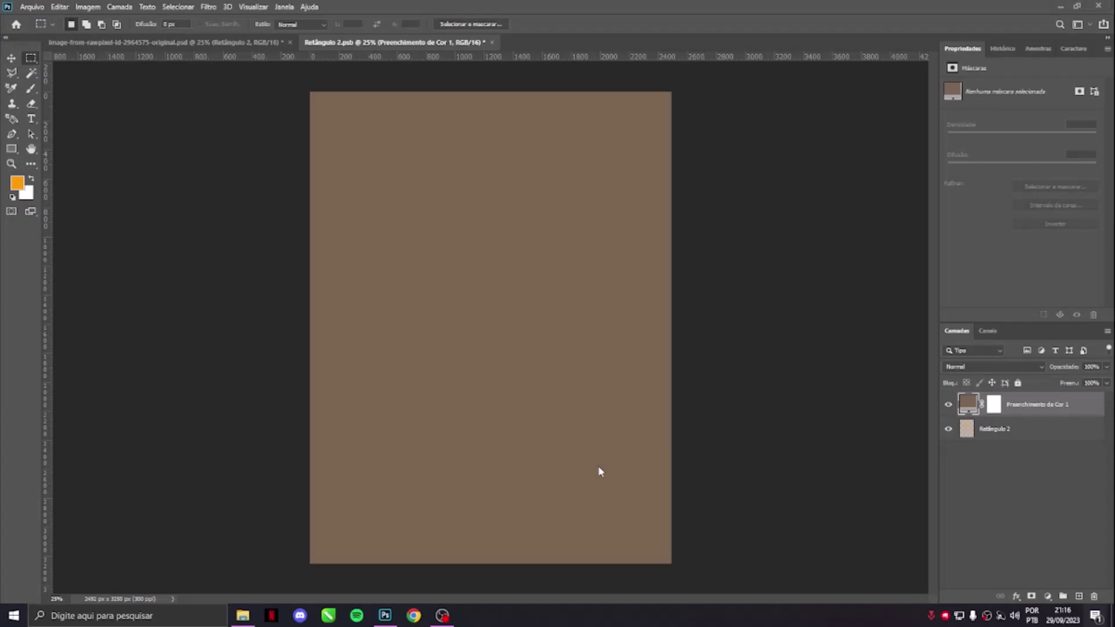
pyautogui.click(243, 616)
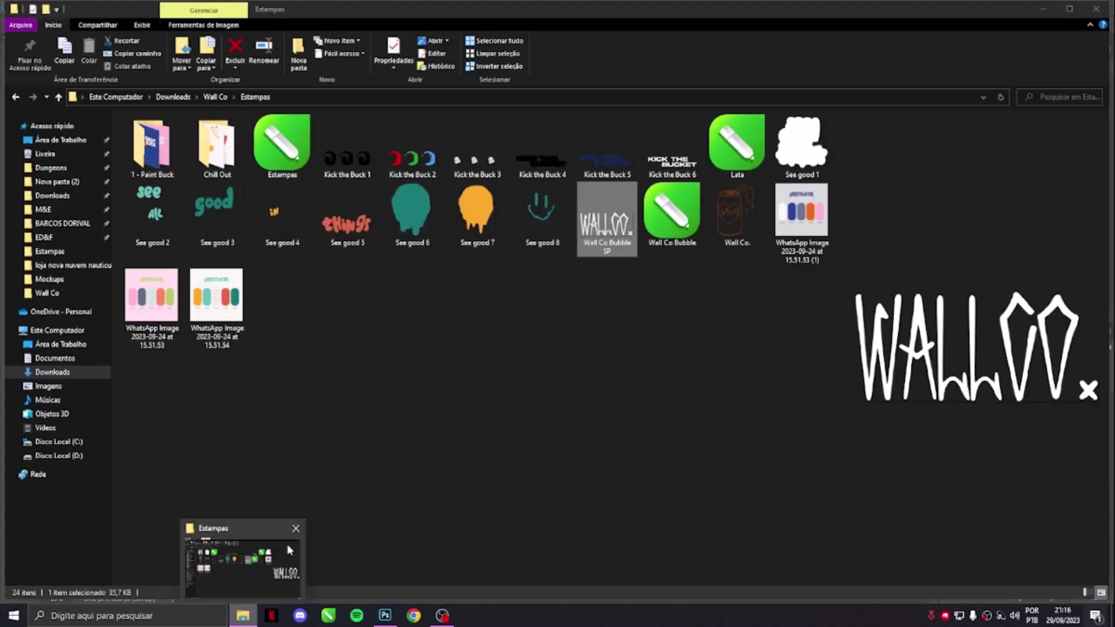
pyautogui.click(626, 290)
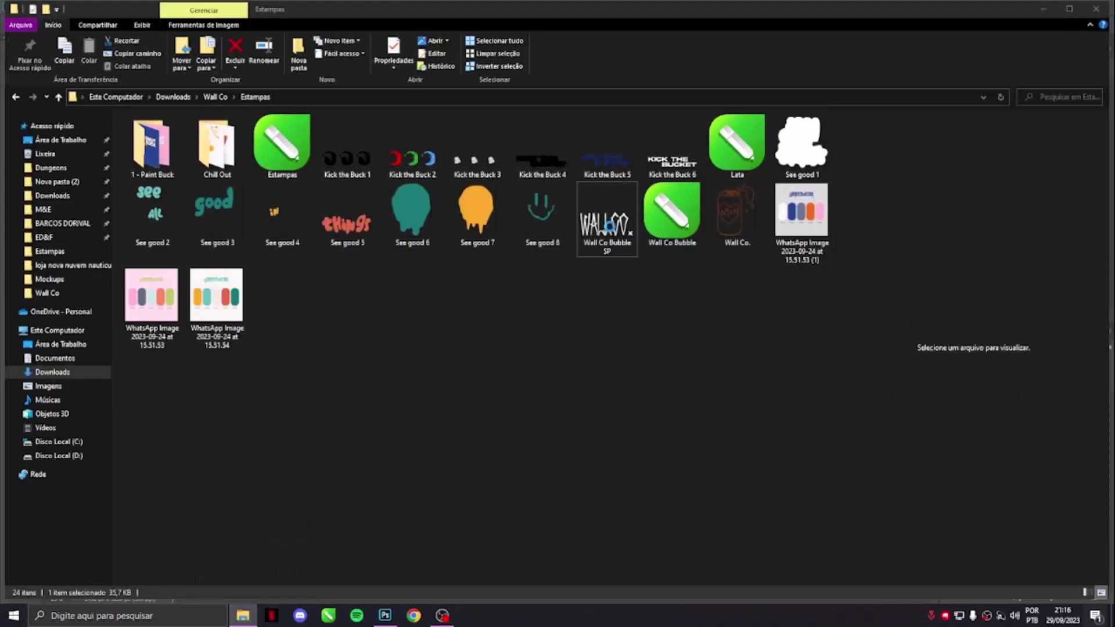
pyautogui.click(611, 231)
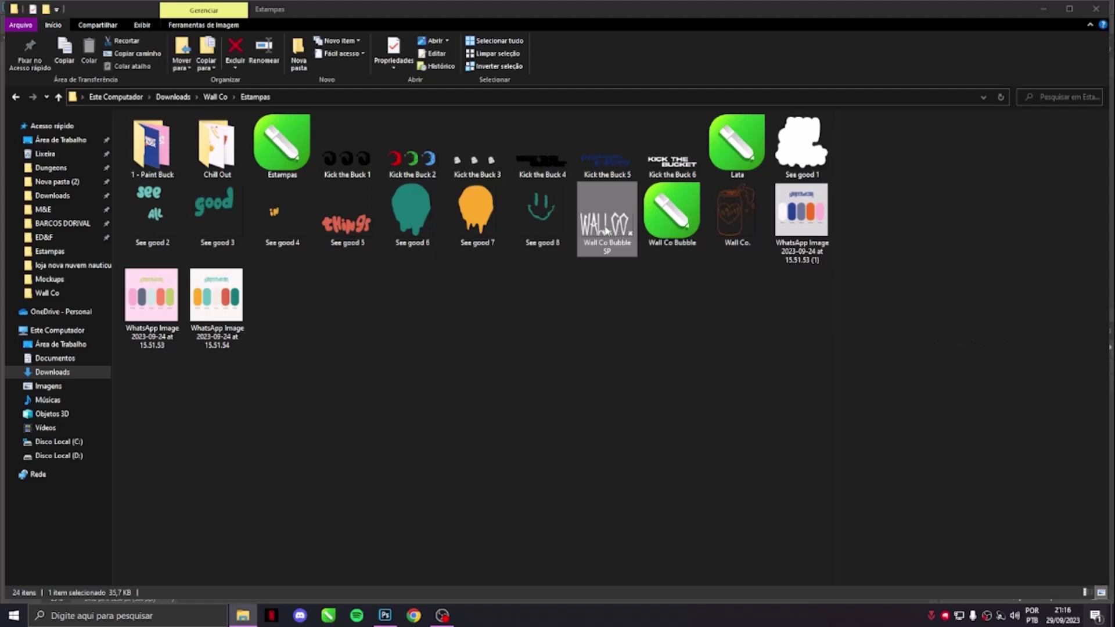
pyautogui.moveTo(619, 236); pyautogui.dragTo(388, 622)
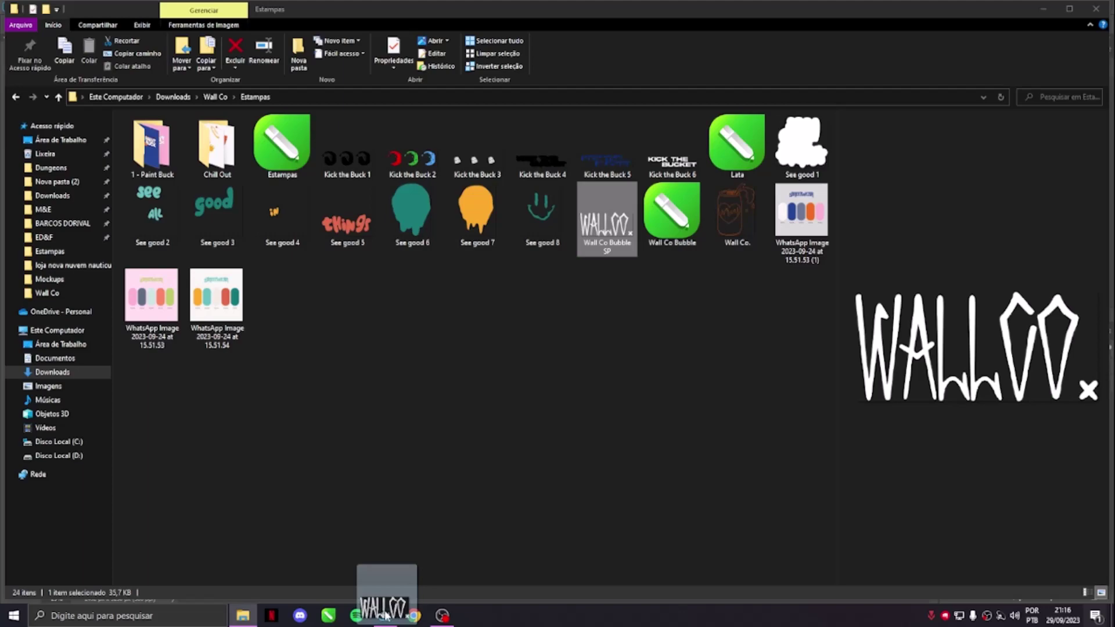
pyautogui.moveTo(386, 620); pyautogui.dragTo(475, 367)
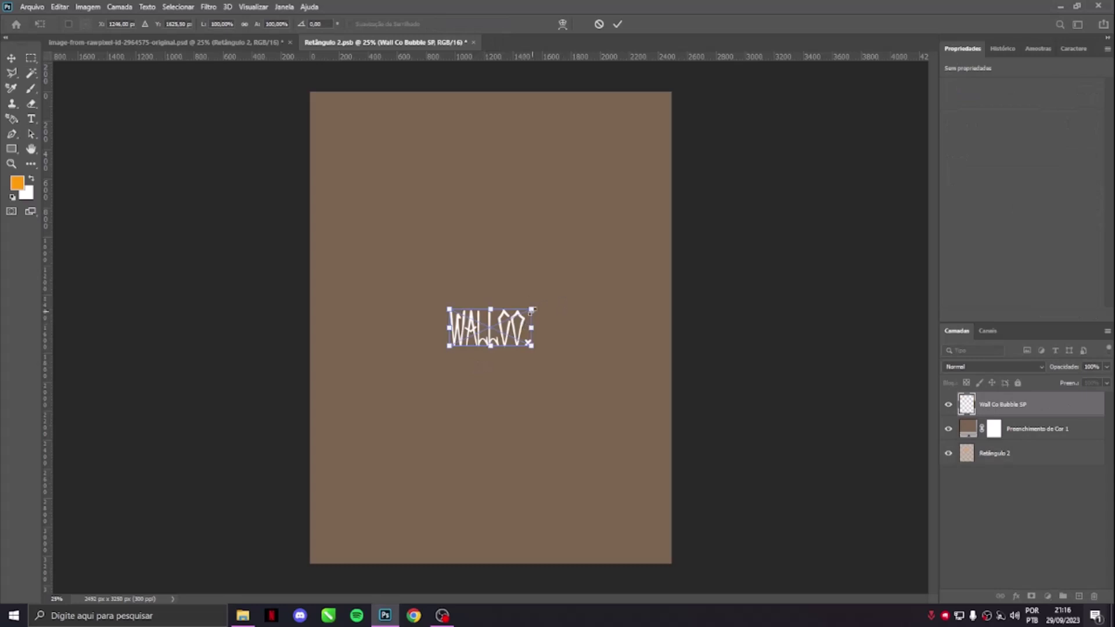
pyautogui.moveTo(531, 311); pyautogui.dragTo(603, 280)
pyautogui.press('Return')
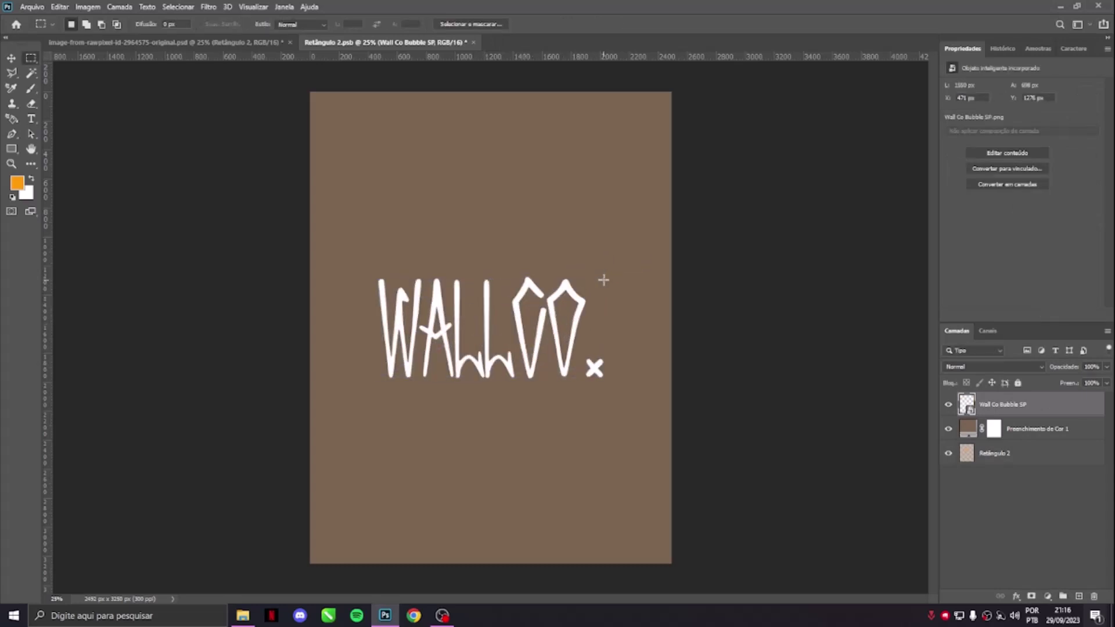
# - Scale the Wall Co Bubble SP print to about 675 × 304 px over the orange rectangle, hiding the brown fill while positioning it
pyautogui.click(948, 429)
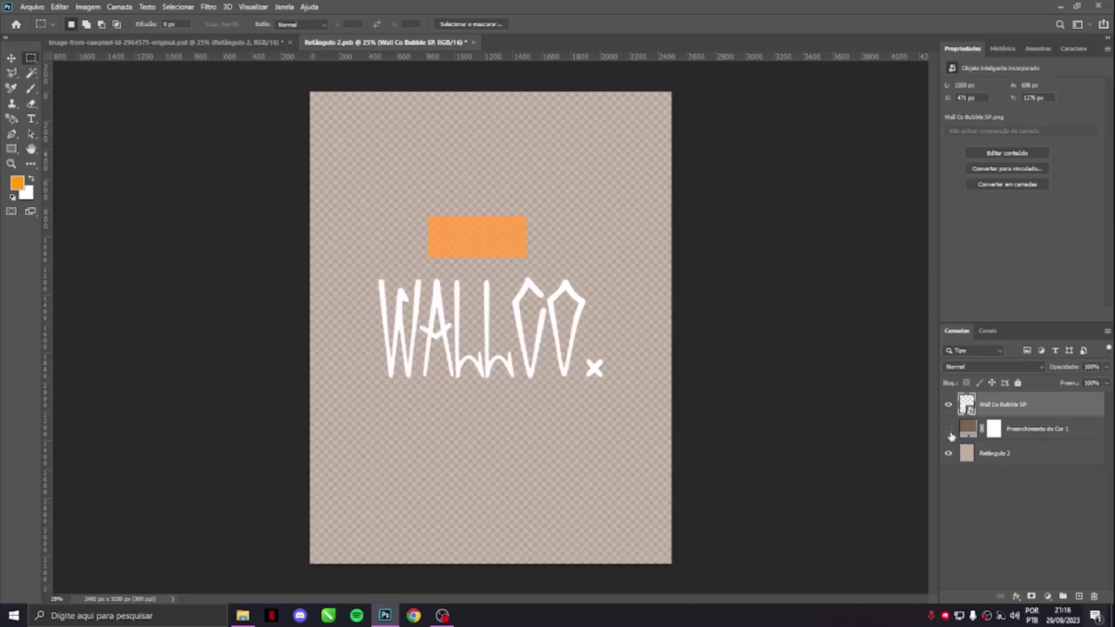
pyautogui.rightClick(955, 406)
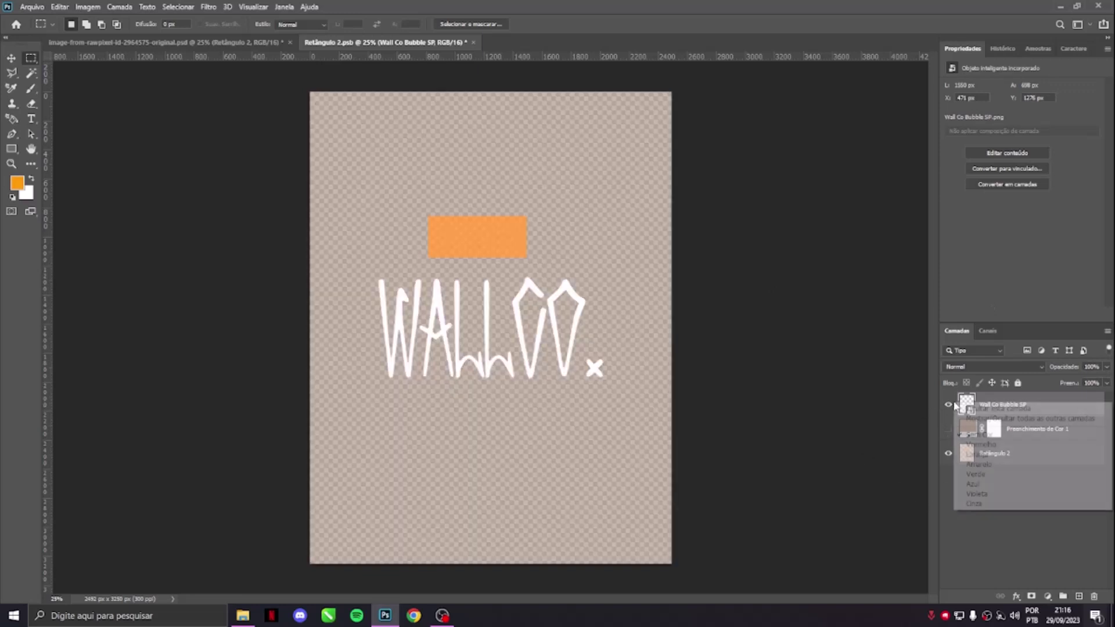
pyautogui.click(971, 406)
pyautogui.hotkey('ctrl', 't')
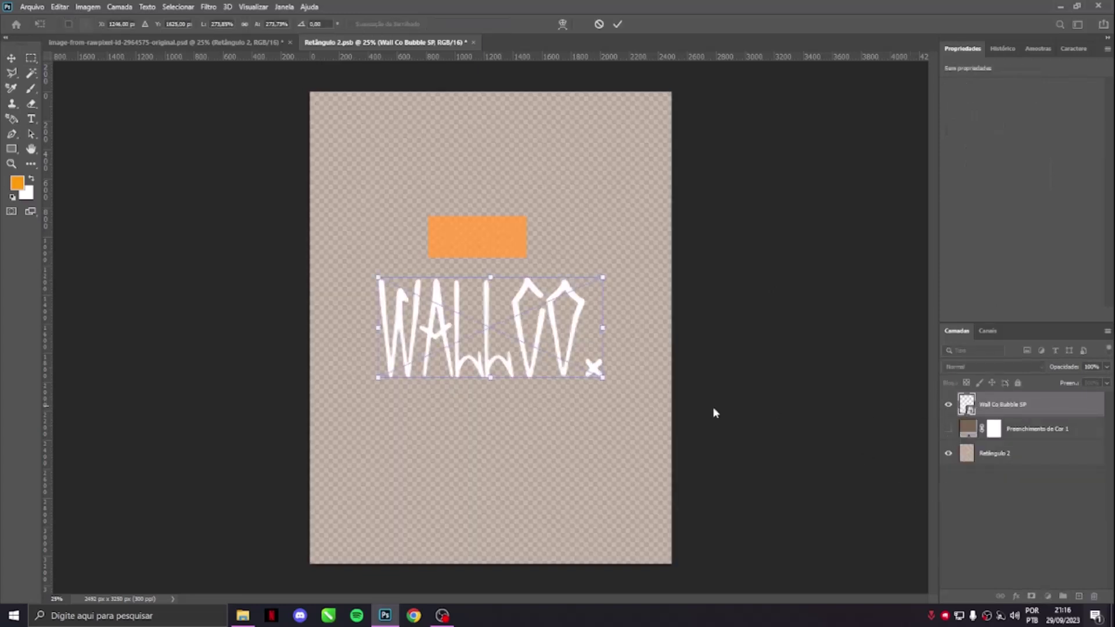
pyautogui.moveTo(601, 376); pyautogui.dragTo(512, 245)
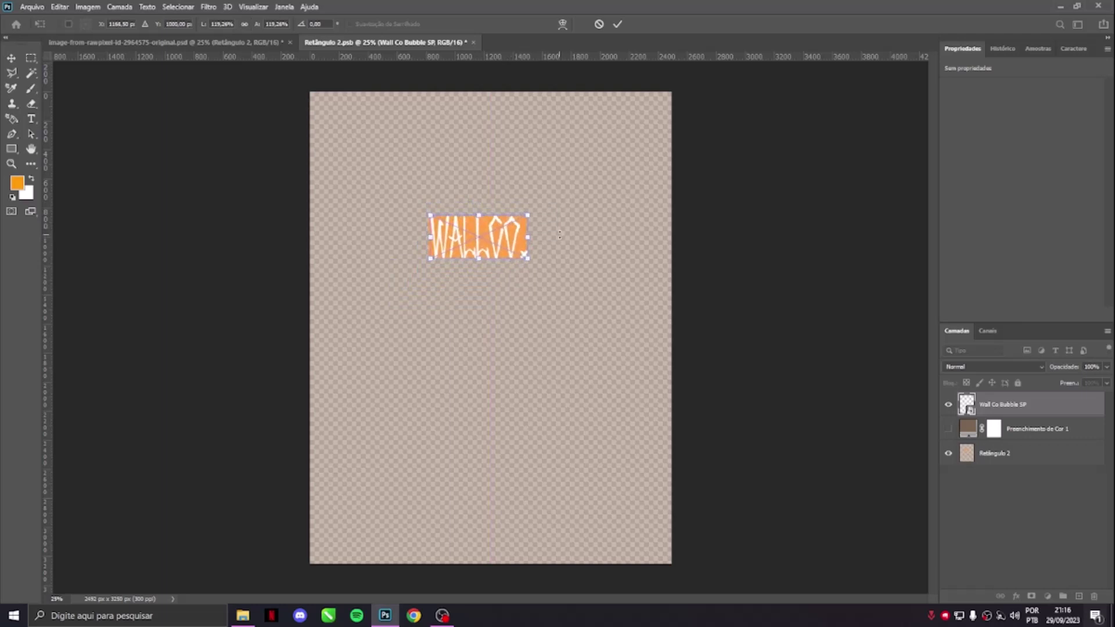
pyautogui.press('Return')
pyautogui.click(948, 429)
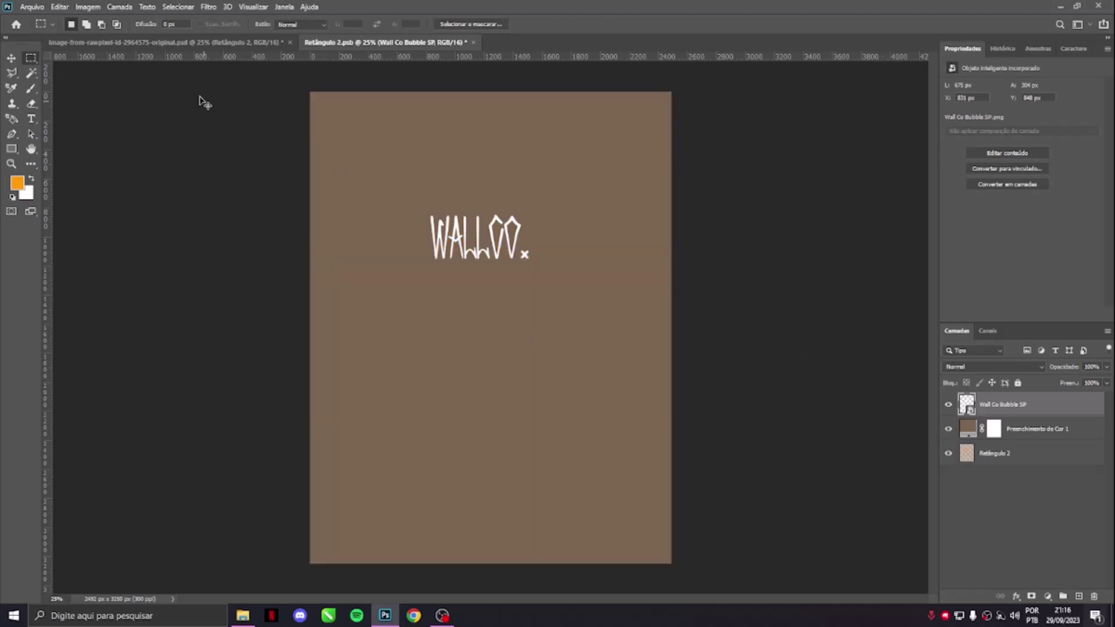
# - Save the smart object contents and return to the mockup document to check the resized print on the whole figure
pyautogui.hotkey('ctrl', 's')
pyautogui.click(201, 43)
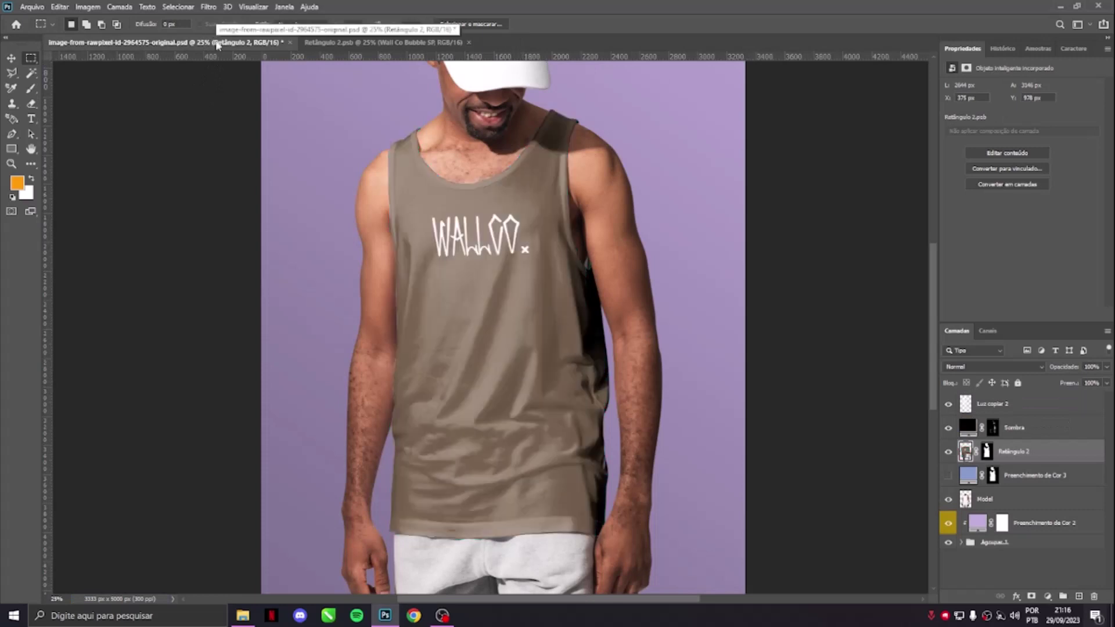
pyautogui.hotkey('ctrl', '-')
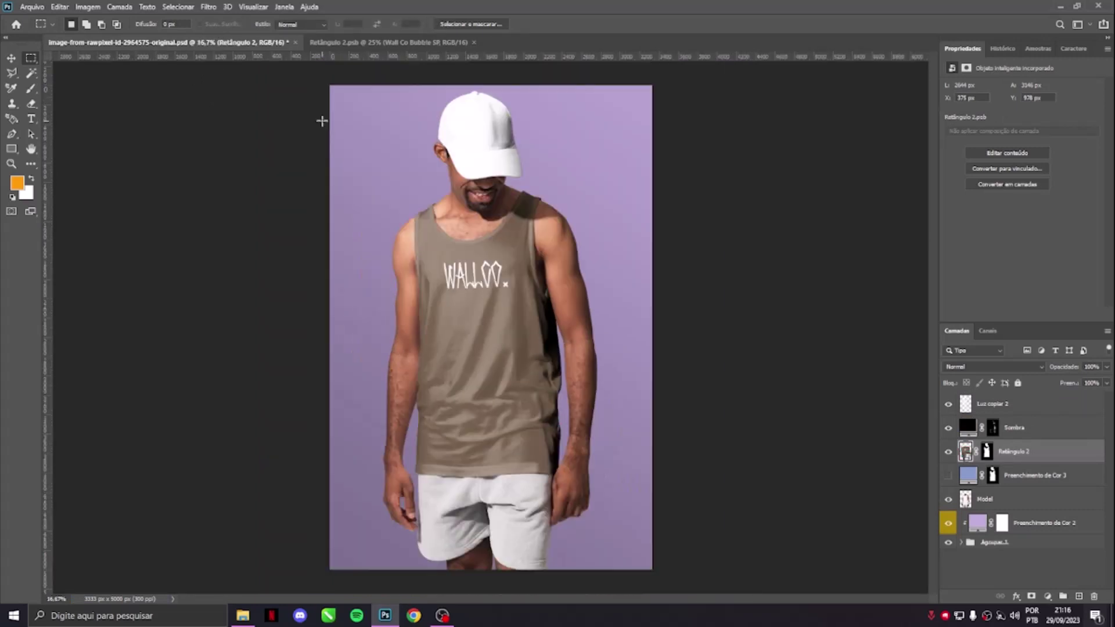
# - Lower the opacity of the Luz copiar 2 highlight layer to about 60%
pyautogui.click(968, 432)
pyautogui.click(976, 407)
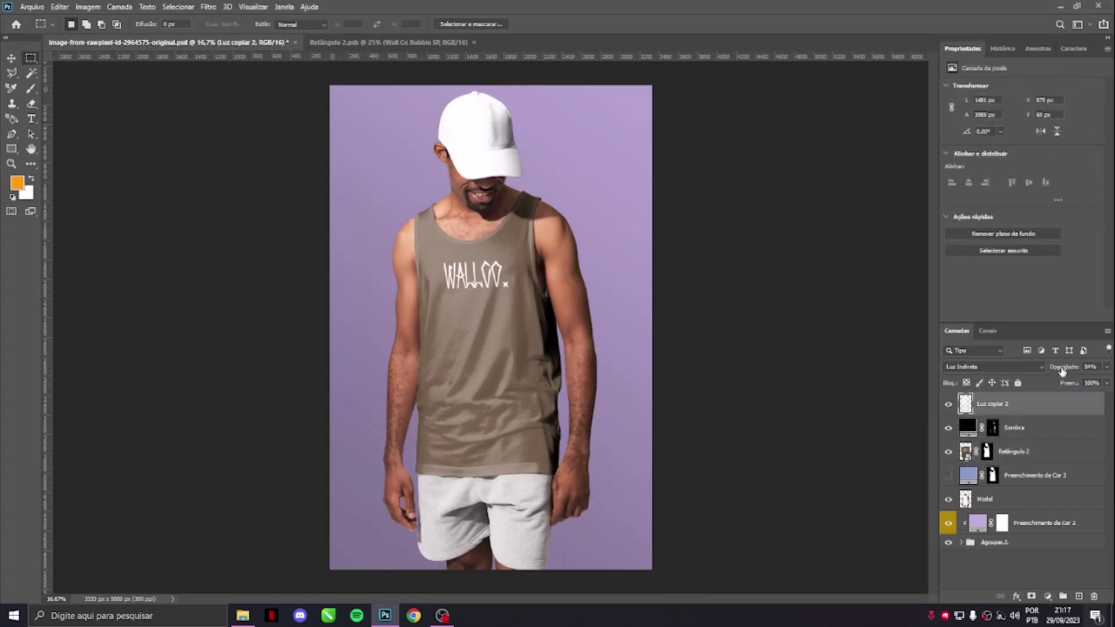
pyautogui.moveTo(1062, 372); pyautogui.dragTo(1061, 370)
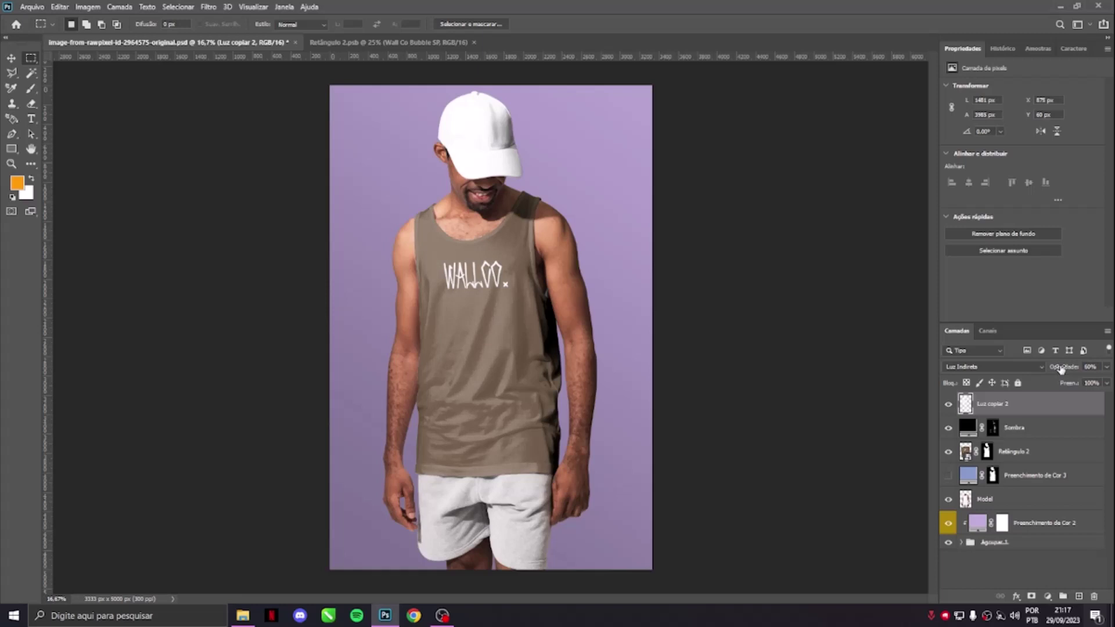
pyautogui.click(968, 459)
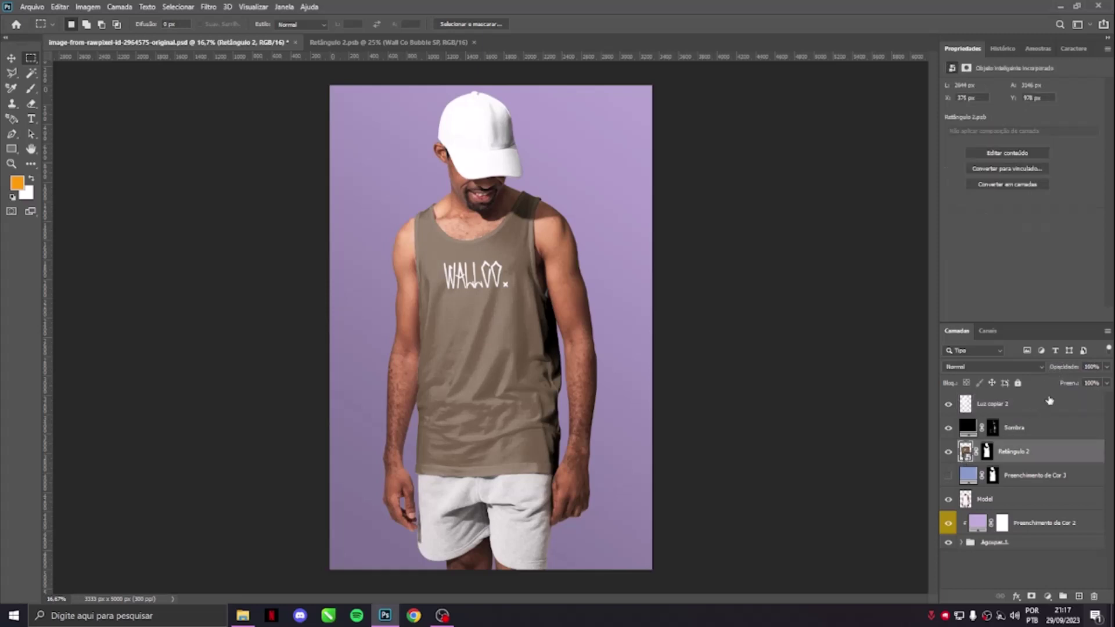
pyautogui.moveTo(1067, 372); pyautogui.dragTo(1067, 377)
# - Show the Preenchimento de Cor 3 cap fill layer and change its color to tan #b49b66
pyautogui.click(1017, 478)
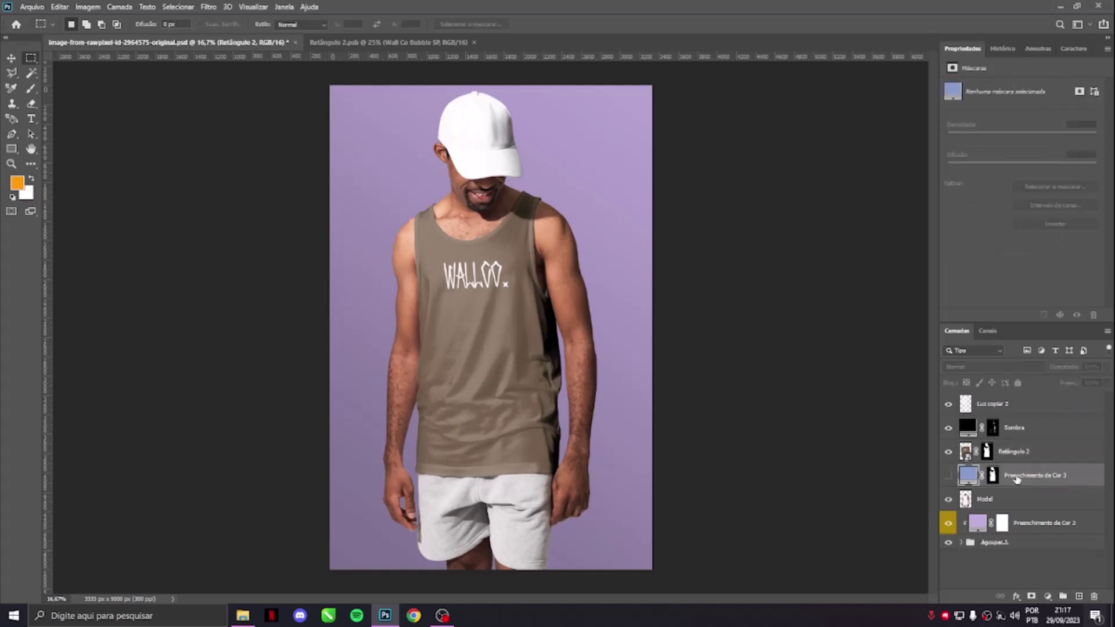
pyautogui.click(948, 476)
pyautogui.click(949, 476)
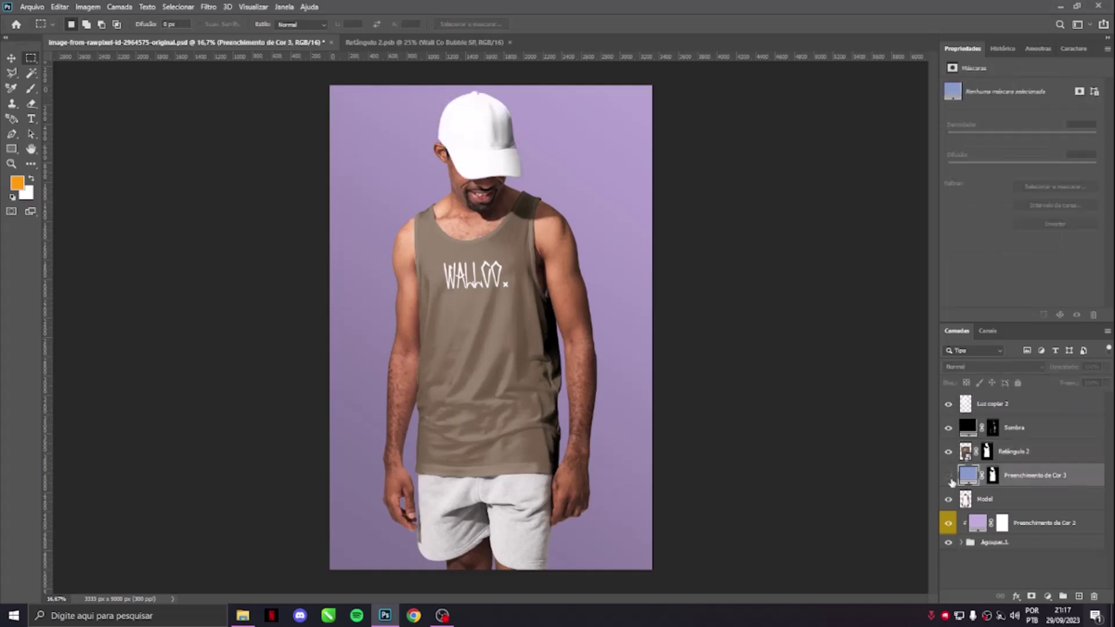
pyautogui.click(949, 476)
pyautogui.doubleClick(969, 476)
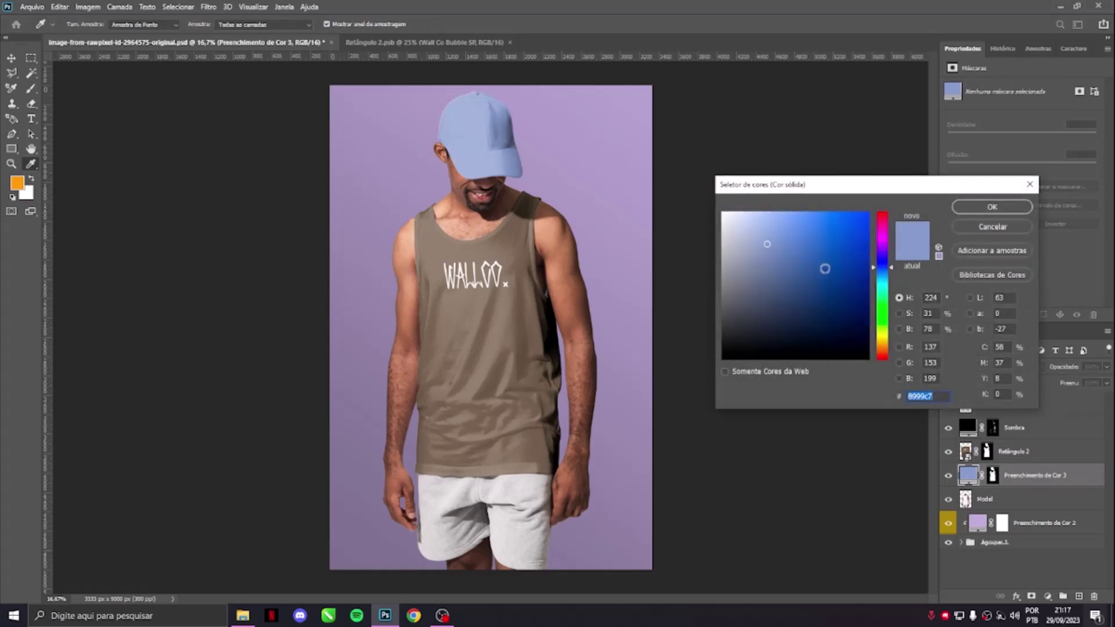
pyautogui.moveTo(857, 247)
pyautogui.mouseDown()
pyautogui.moveTo(866, 240)
pyautogui.moveTo(824, 236)
pyautogui.moveTo(788, 248)
pyautogui.moveTo(799, 263)
pyautogui.mouseUp()
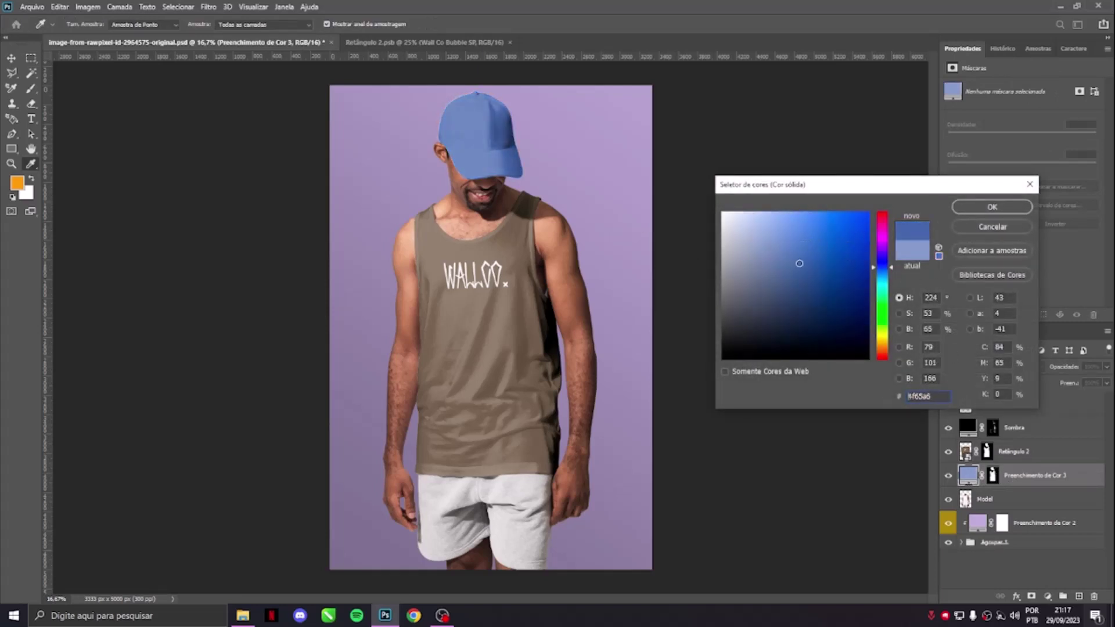
pyautogui.moveTo(882, 268); pyautogui.dragTo(887, 348)
pyautogui.click(781, 253)
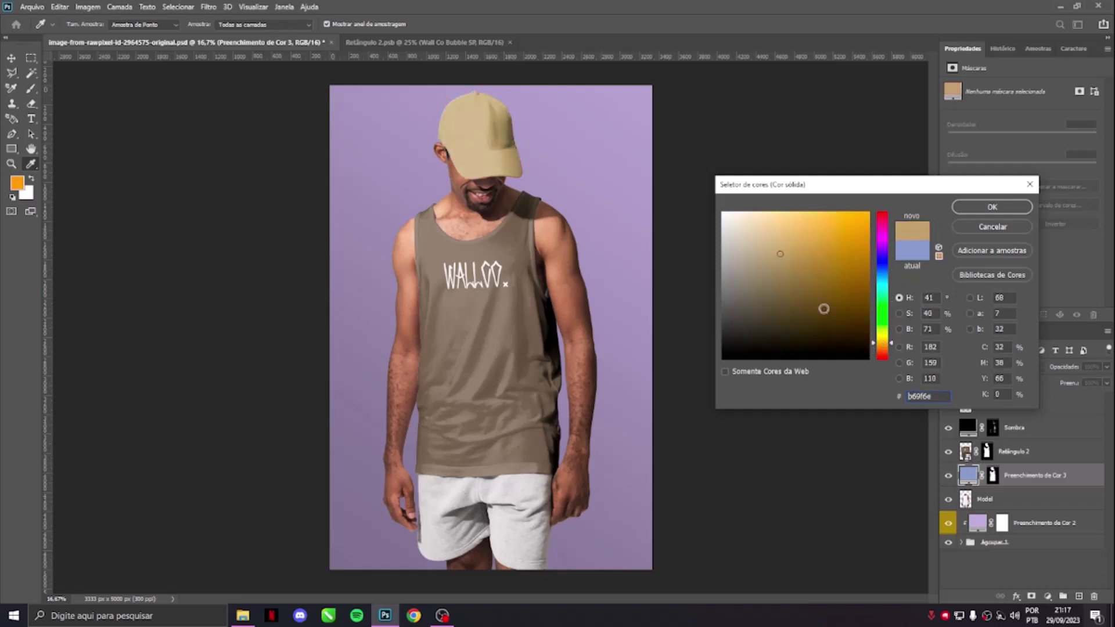
pyautogui.click(785, 255)
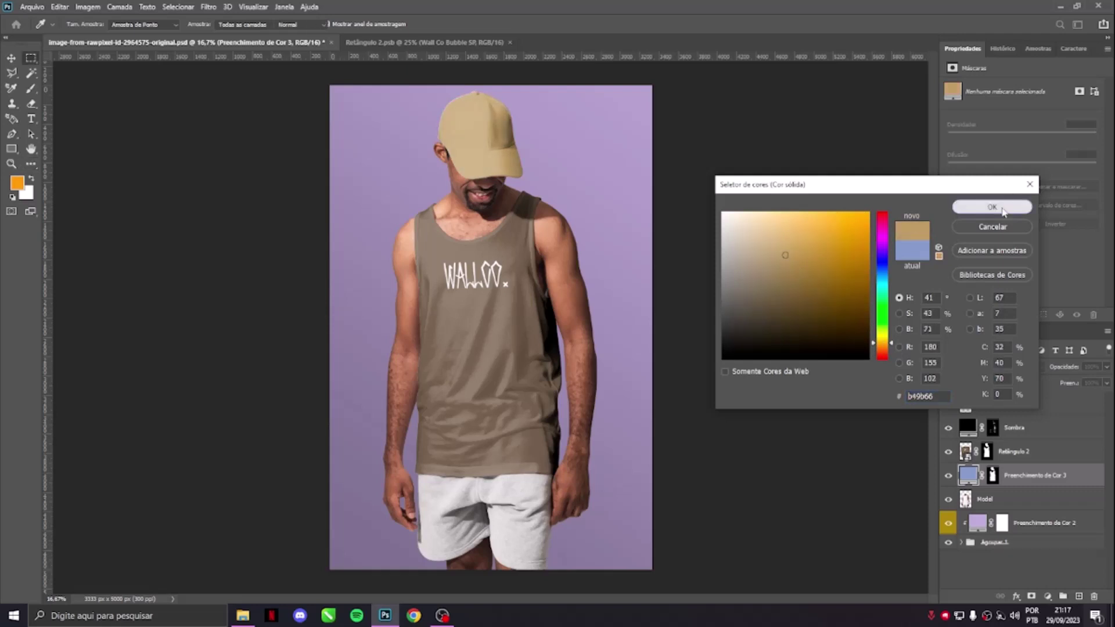
pyautogui.click(993, 208)
# - Change the background's Preenchimento de Cor 2 fill layer to pale yellow #d8d4ac
pyautogui.click(976, 524)
pyautogui.doubleClick(976, 524)
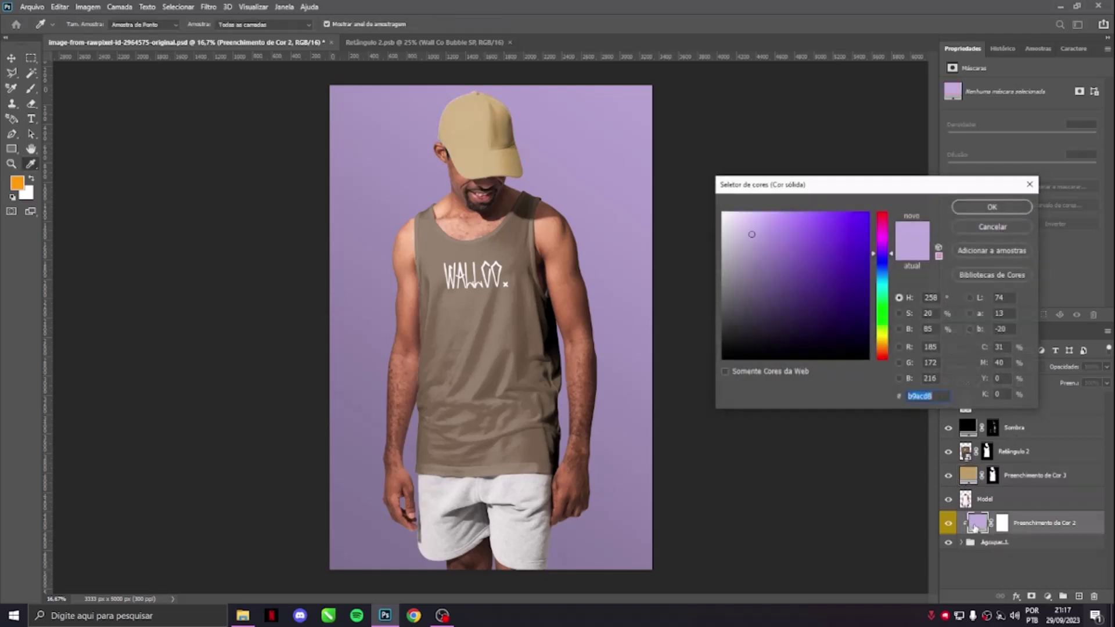
pyautogui.moveTo(887, 336)
pyautogui.mouseDown()
pyautogui.moveTo(886, 347)
pyautogui.moveTo(887, 338)
pyautogui.mouseUp()
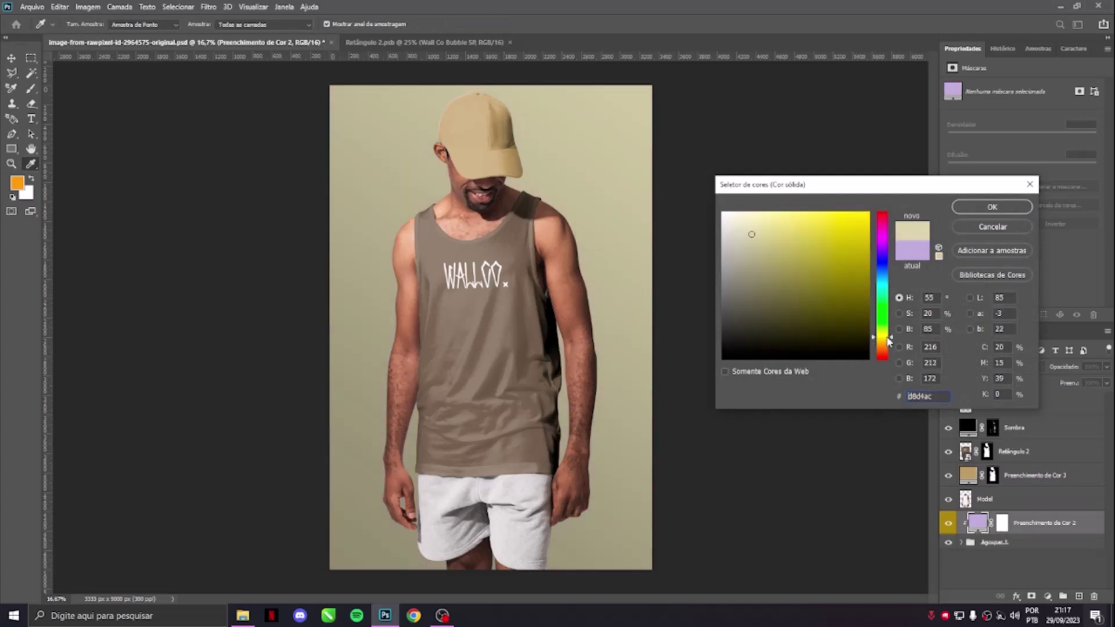
pyautogui.click(992, 207)
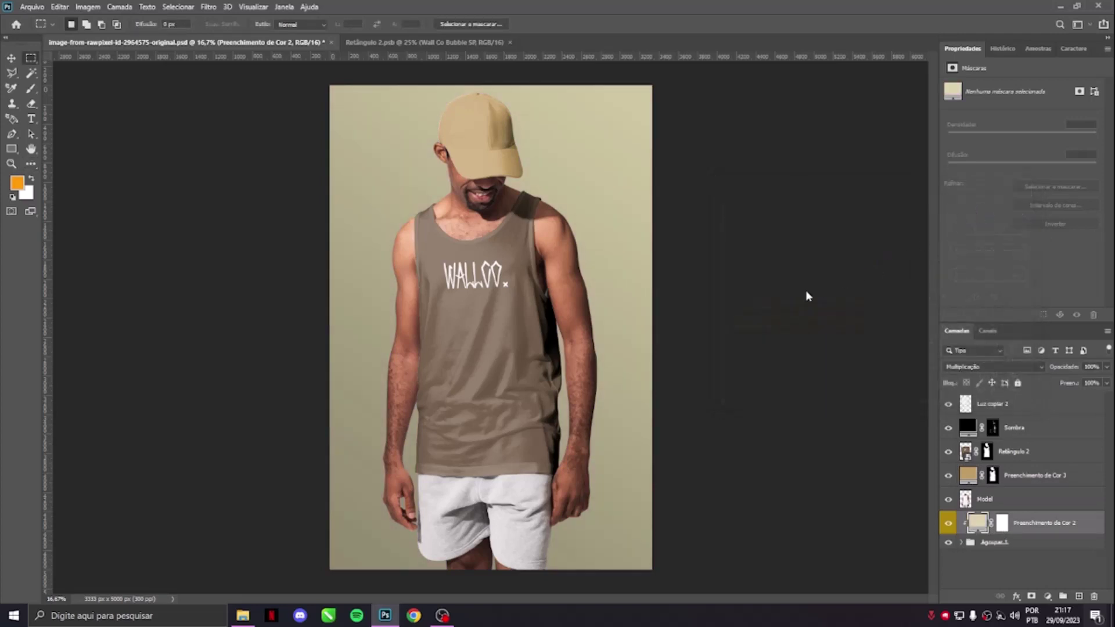